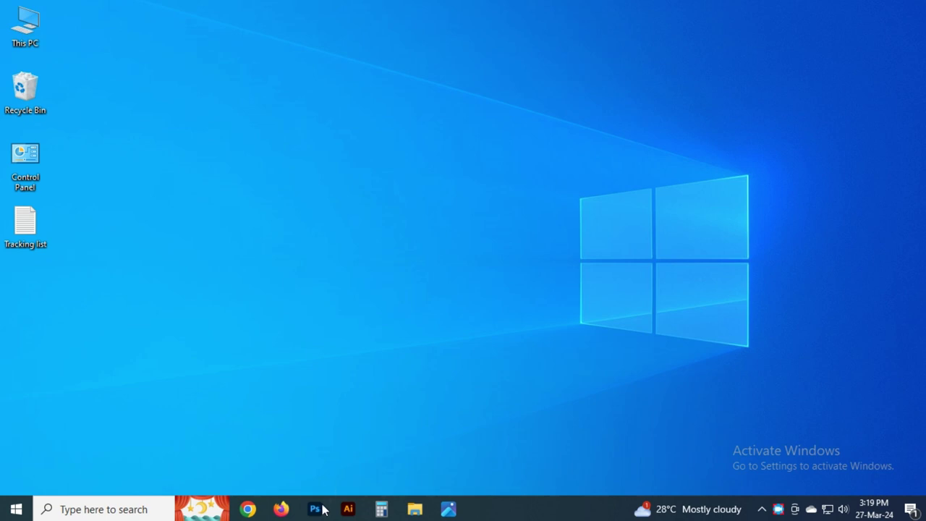
Launch Photoshop from the taskbar to show the Home screen with recent PSD files
click(319, 509)
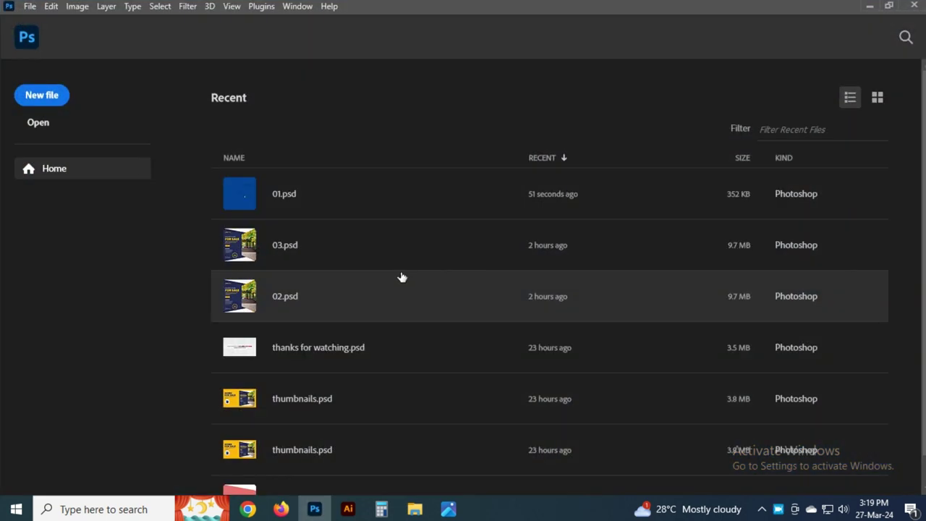
Create a 1080 × 1080 px document at 72 resolution containing LOREM IPSUM text
click(28, 7)
click(290, 138)
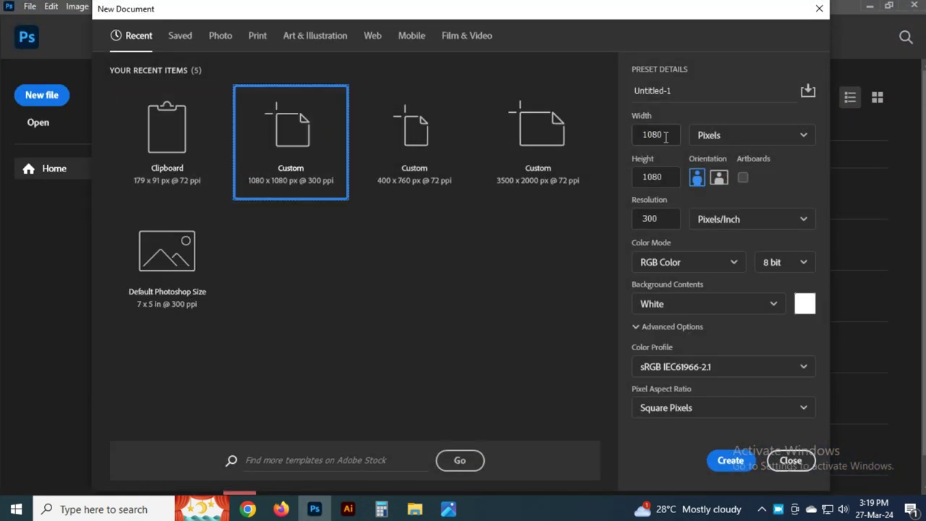
click(665, 135)
click(665, 177)
click(664, 219)
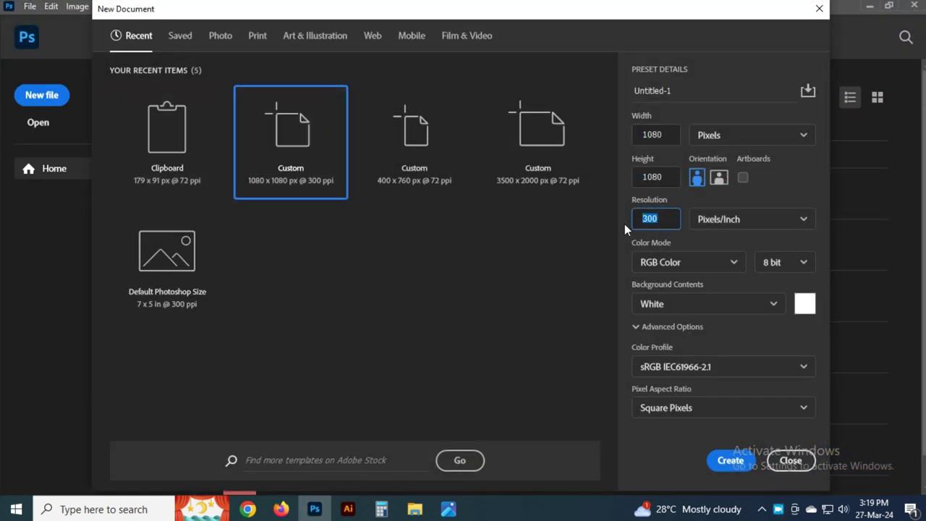
text(72)
click(729, 461)
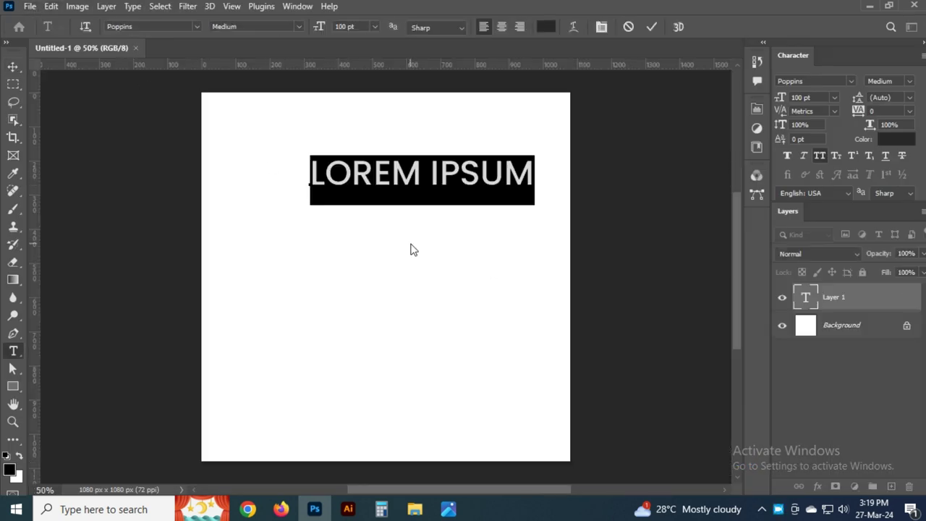
click(13, 67)
Save the new document as 02.psd in Photoshop format
click(30, 6)
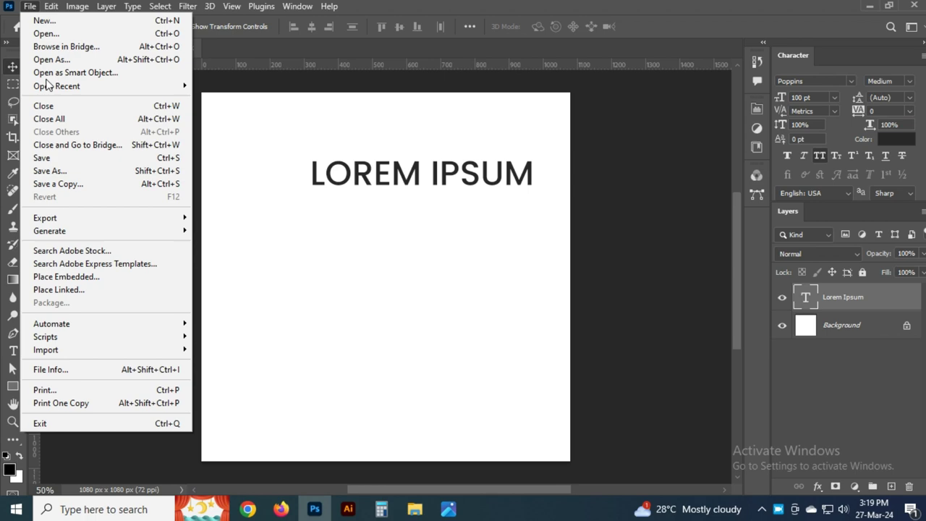
click(61, 157)
text(02)
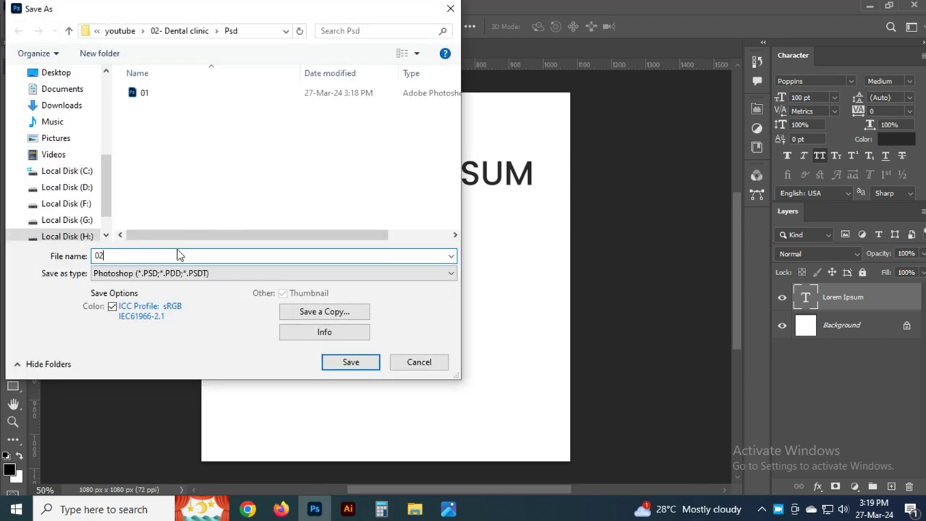
click(373, 362)
click(616, 131)
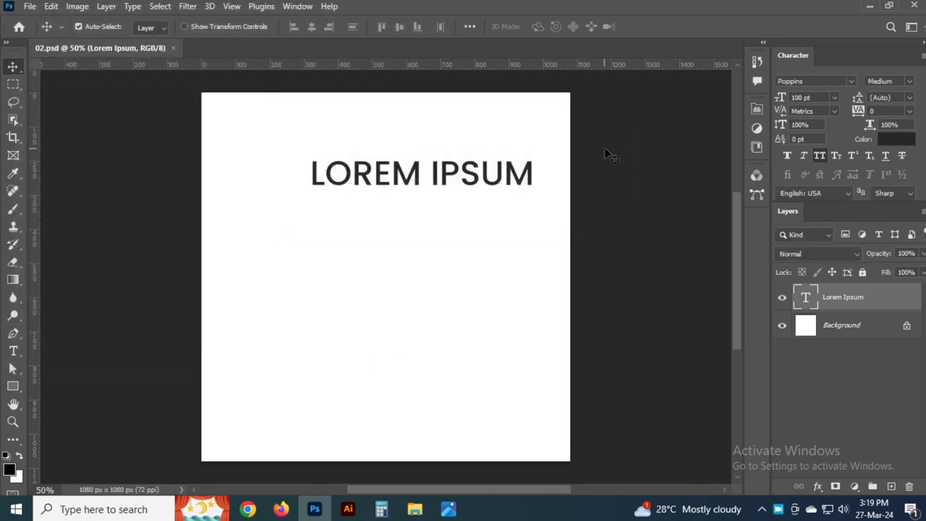
Draw a canvas-sized rectangle and send it below the text layer
key(u)
drag(196, 90, 574, 463)
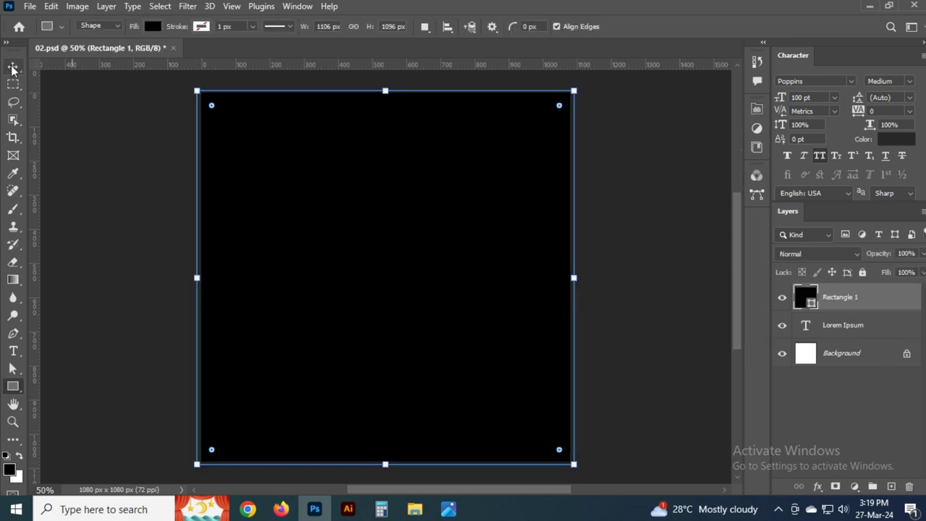
click(15, 65)
key(ctrl+bracketleft)
Give the rectangle a light grey fill and save the document
double_click(805, 325)
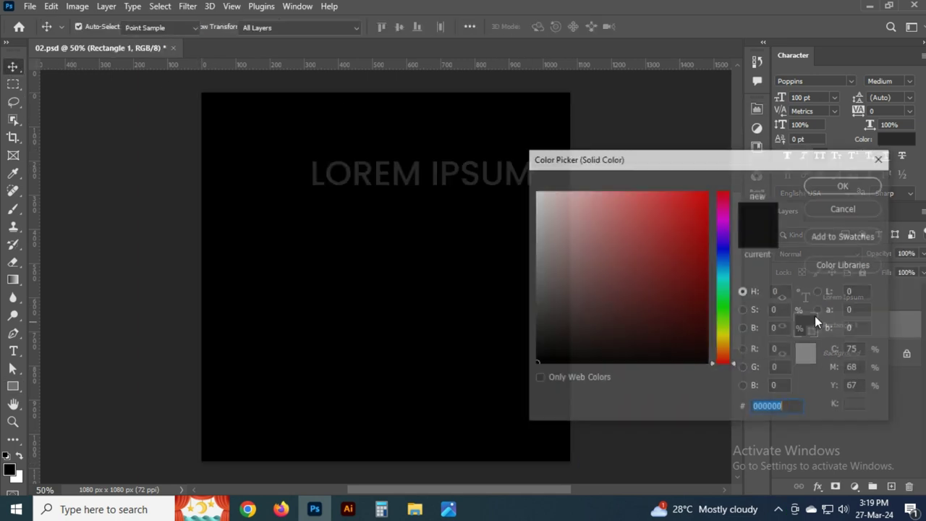
click(546, 198)
key(Return)
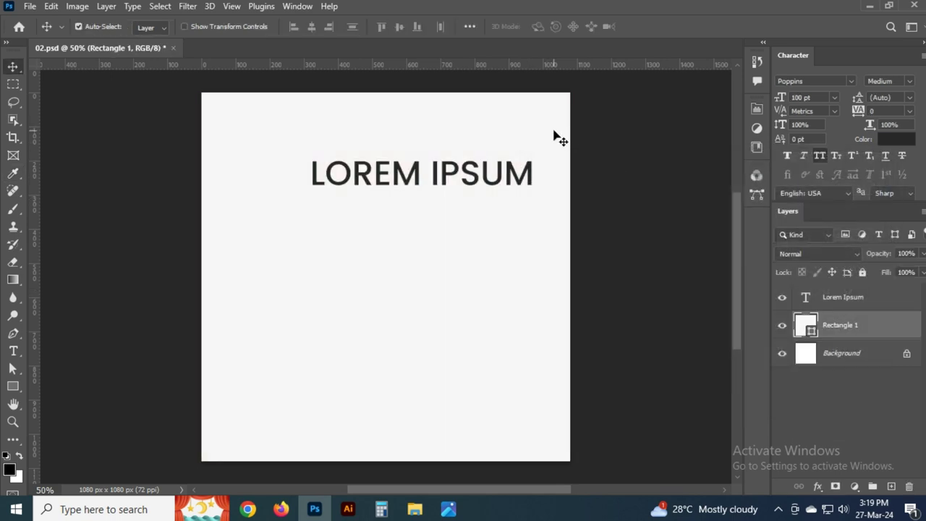
key(ctrl+a)
key(ctrl+d)
click(645, 163)
key(ctrl+s)
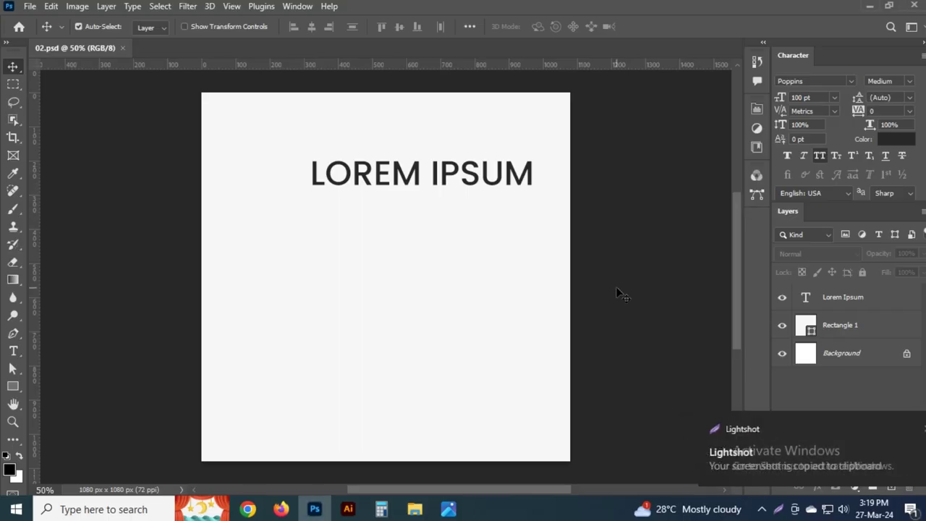
Refill the rectangle with blue #064998 sampled from a pasted swatch, then lock the layer
key(ctrl+v)
click(807, 355)
double_click(806, 355)
click(382, 269)
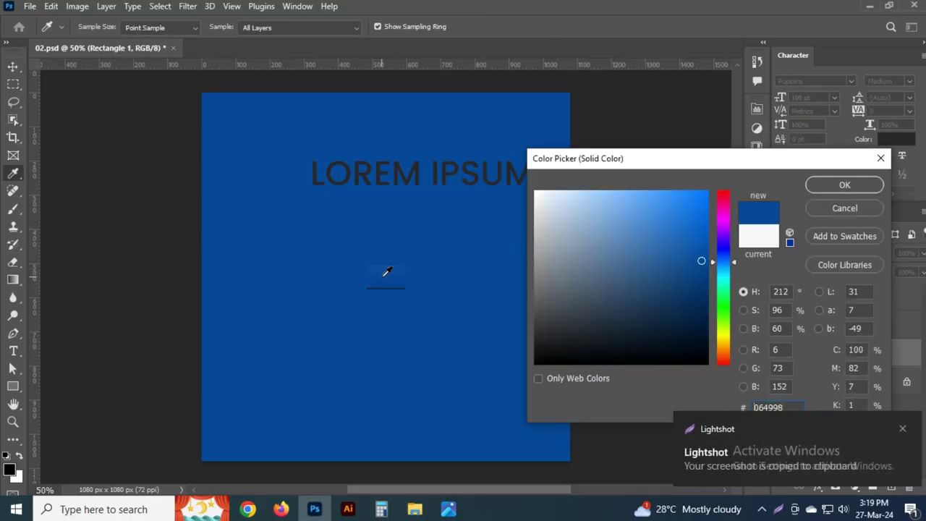
key(Return)
click(381, 275)
key(Delete)
click(631, 241)
click(506, 250)
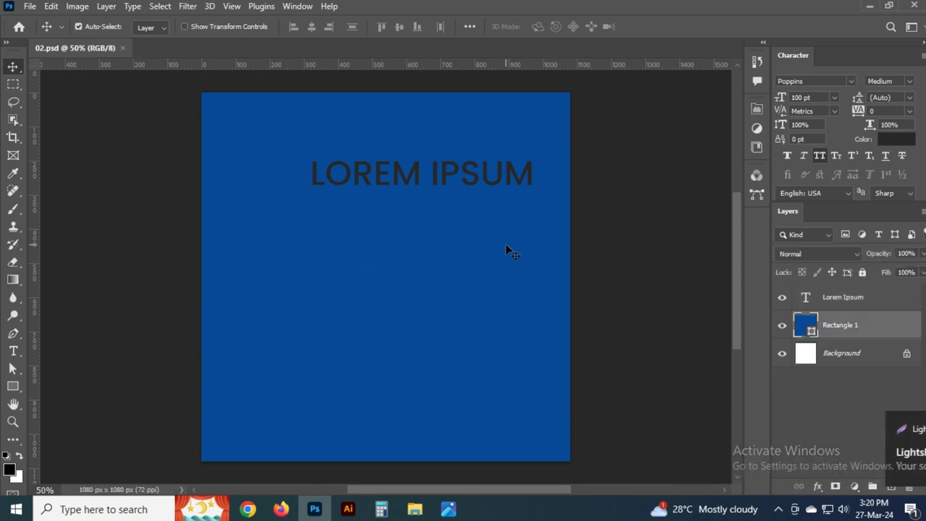
click(861, 272)
click(656, 210)
click(436, 169)
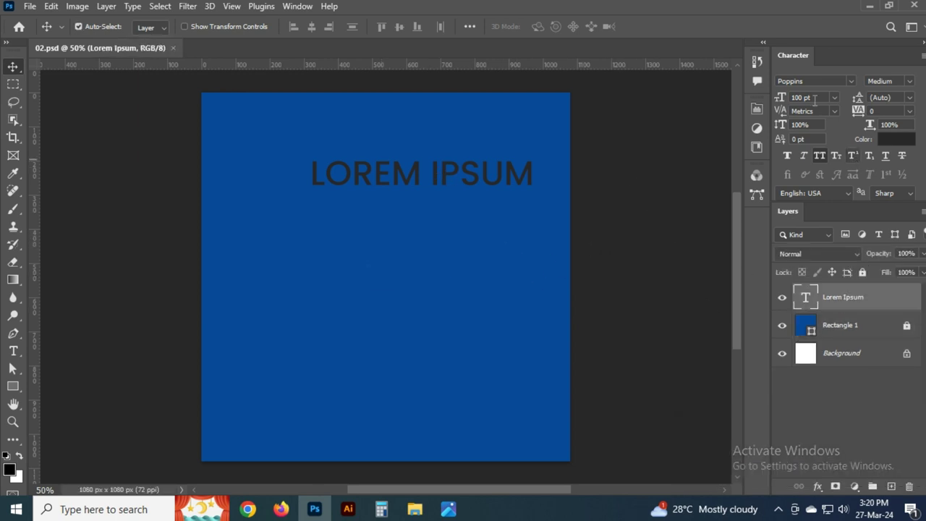
Copy the 'professional dental service' phrase from the browser search results
click(247, 509)
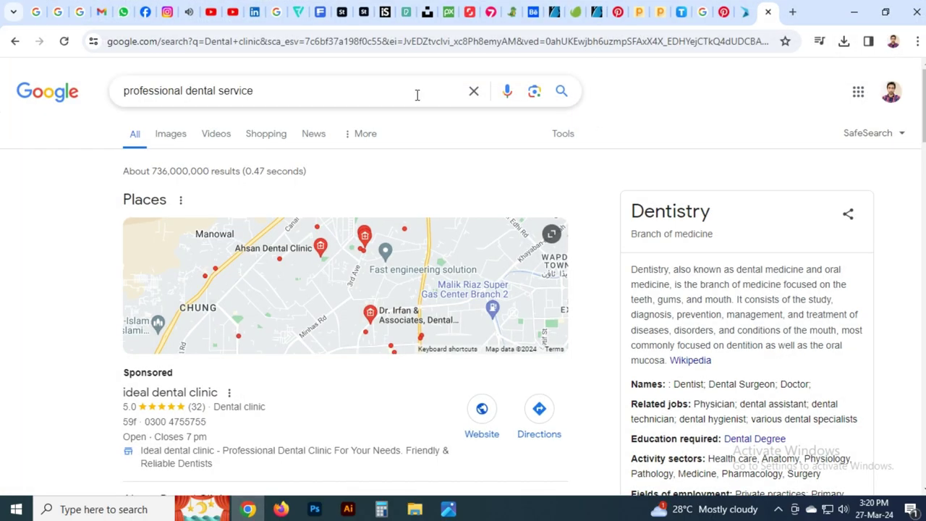
click(375, 90)
key(ctrl+c)
key(alt+Tab)
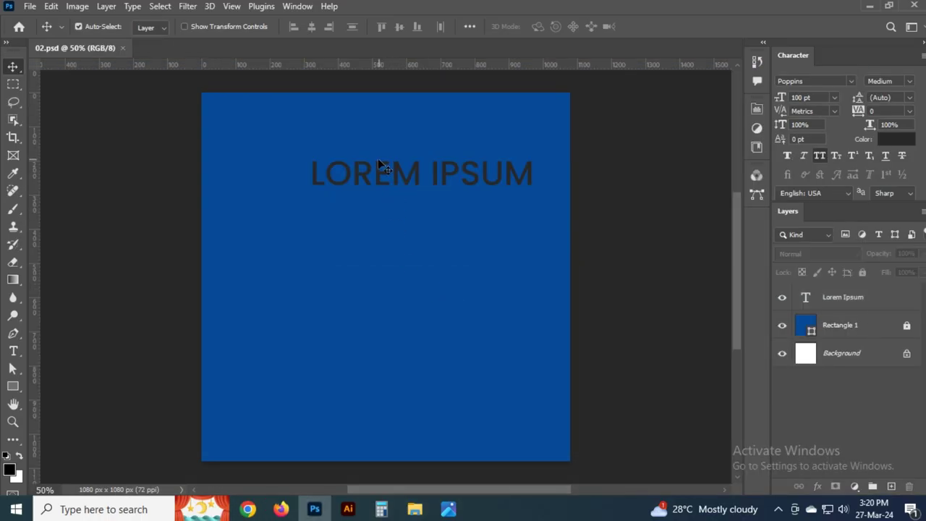
Replace LOREM IPSUM with 'professional dental service' in white #ffffff at 50 pt
double_click(378, 172)
key(ctrl+v)
key(ctrl+Return)
click(802, 97)
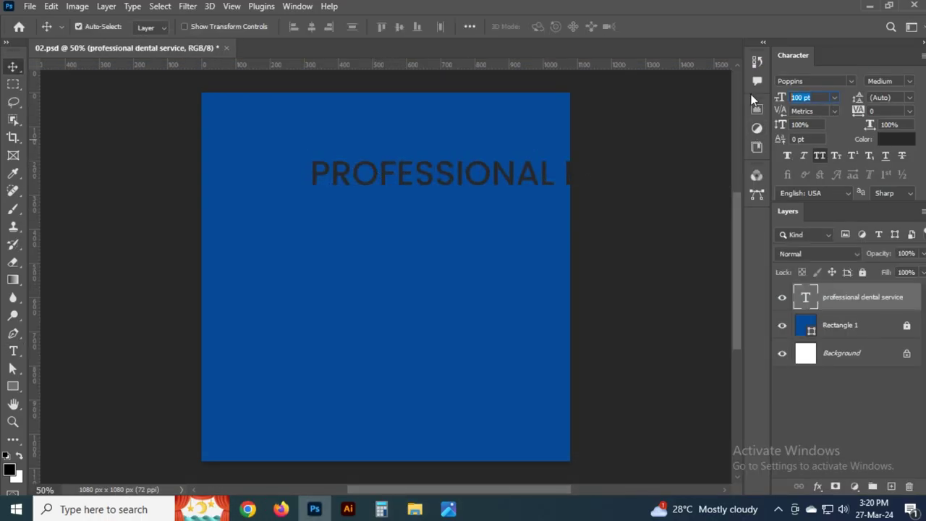
text(50)
key(Return)
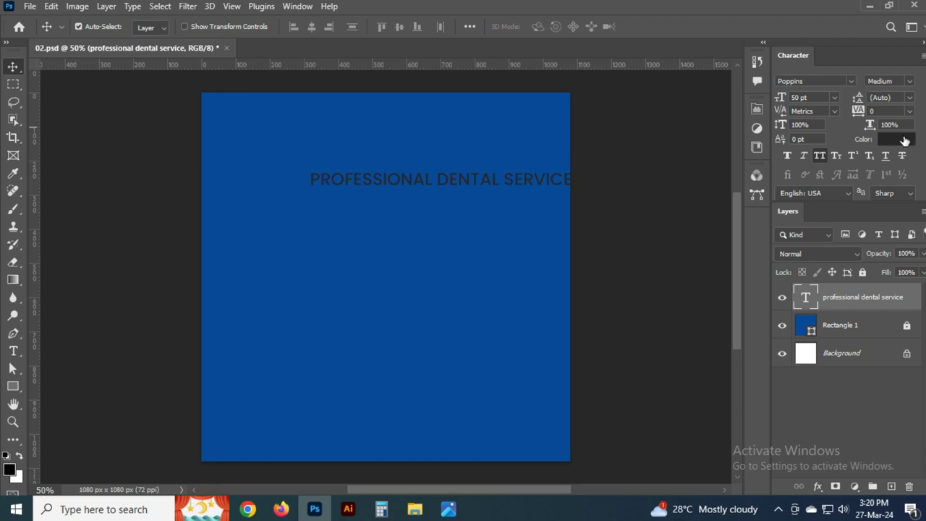
click(904, 139)
text(ffffff)
key(Return)
Move the heading down-left and delete PROFESSIONAL, leaving DENTAL SERVICE
drag(388, 181, 325, 212)
click(606, 176)
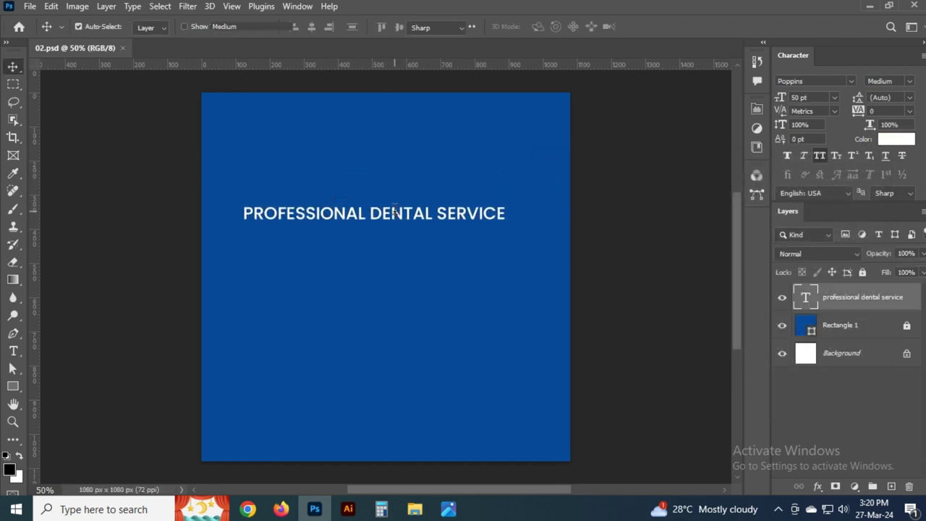
double_click(370, 213)
key(BackSpace)
mouse_move(366, 217)
mouse_down()
mouse_move(216, 214)
mouse_move(264, 261)
mouse_up()
key(BackSpace)
key(ctrl+Return)
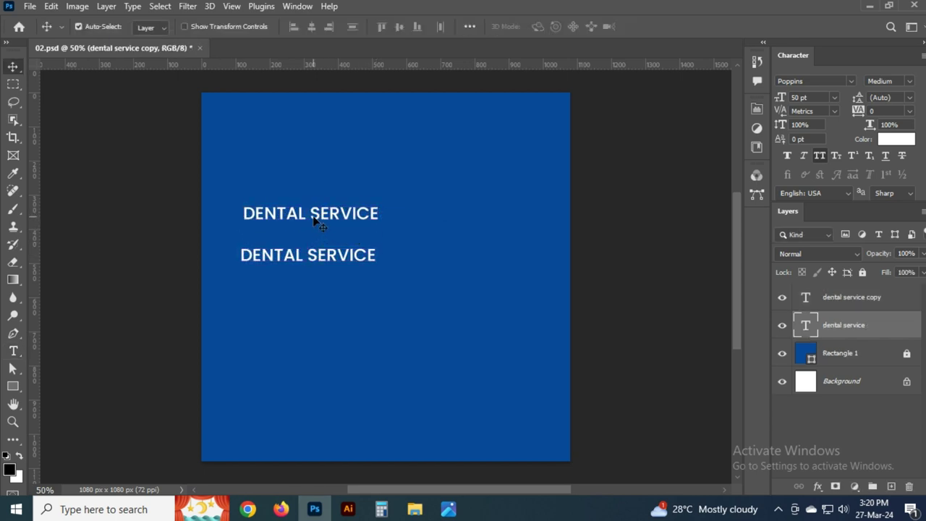
Retype the upper copy as PROFESSIONAL and save
double_click(311, 213)
text(PROFESSIONAL)
key(ctrl+Return)
click(655, 190)
key(ctrl+s)
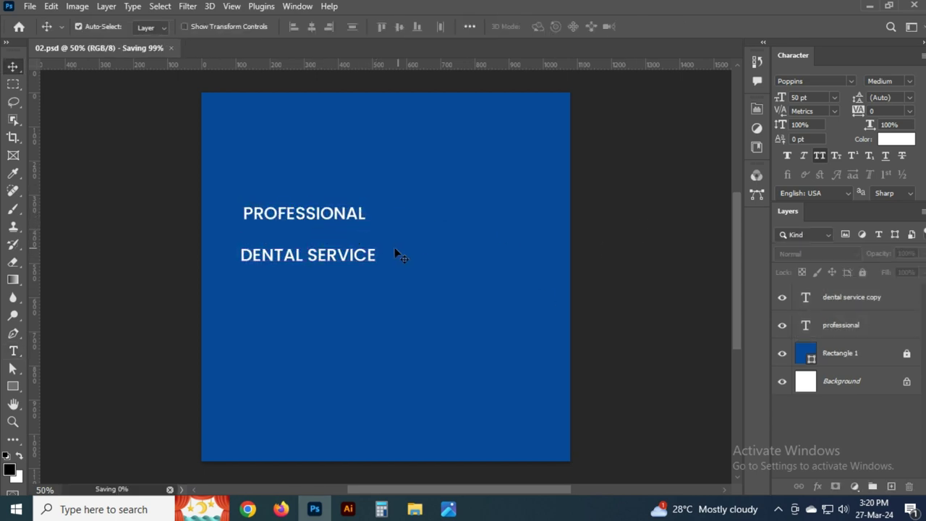
Stack PROFESSIONAL above DENTAL SERVICE in the upper right, save, and duplicate DENTAL SERVICE below
drag(390, 254, 536, 191)
drag(352, 219, 517, 155)
mouse_move(410, 200)
mouse_down()
mouse_move(434, 200)
mouse_move(396, 275)
mouse_up()
click(619, 187)
key(ctrl+s)
click(466, 196)
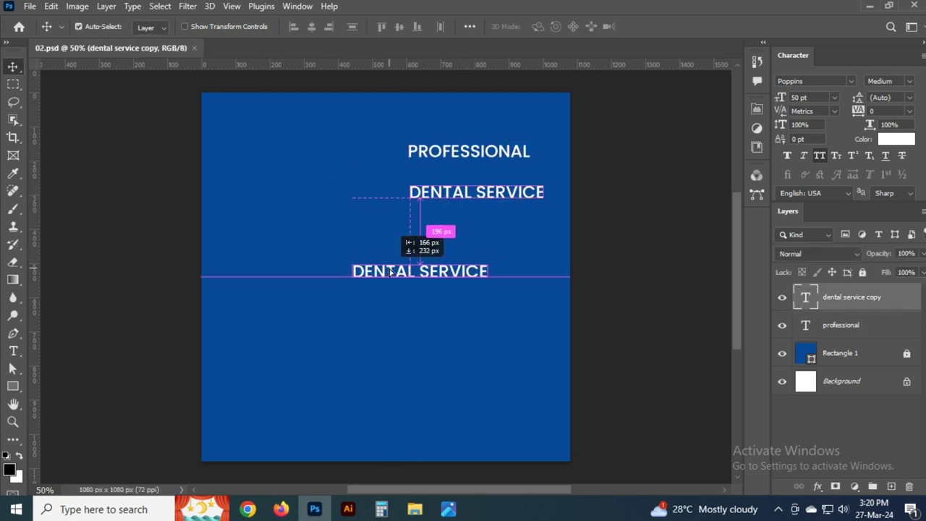
Change the copy's text to LOGO HERE at 40 pt
double_click(389, 268)
text(LOGO HERE)
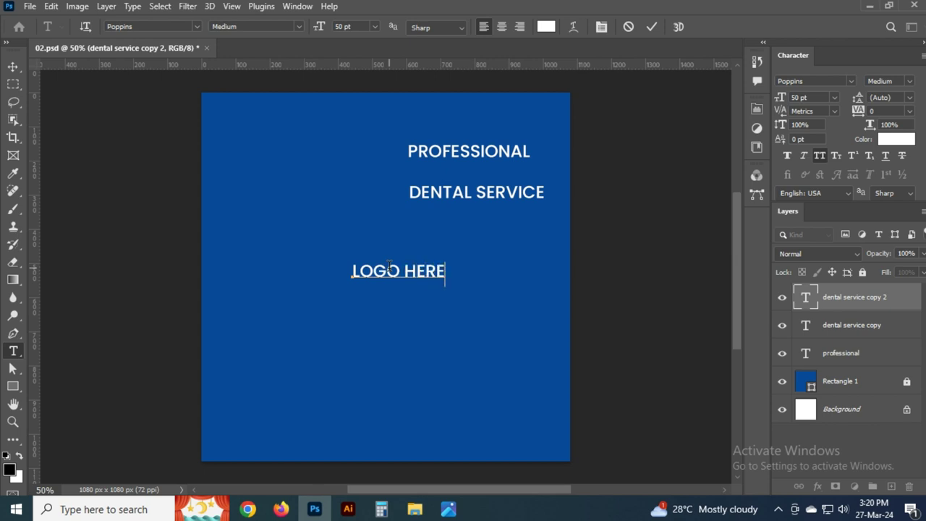
key(ctrl+Return)
key(v)
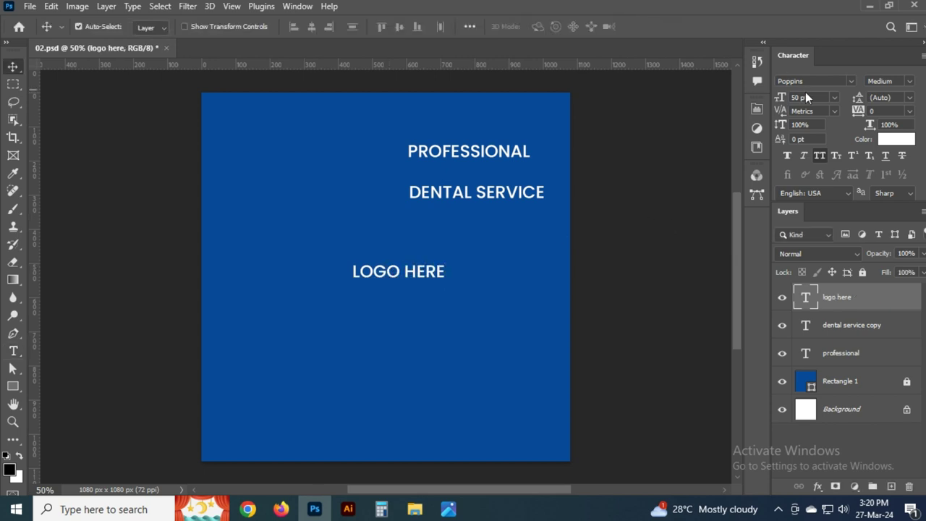
click(803, 97)
text(40)
key(Return)
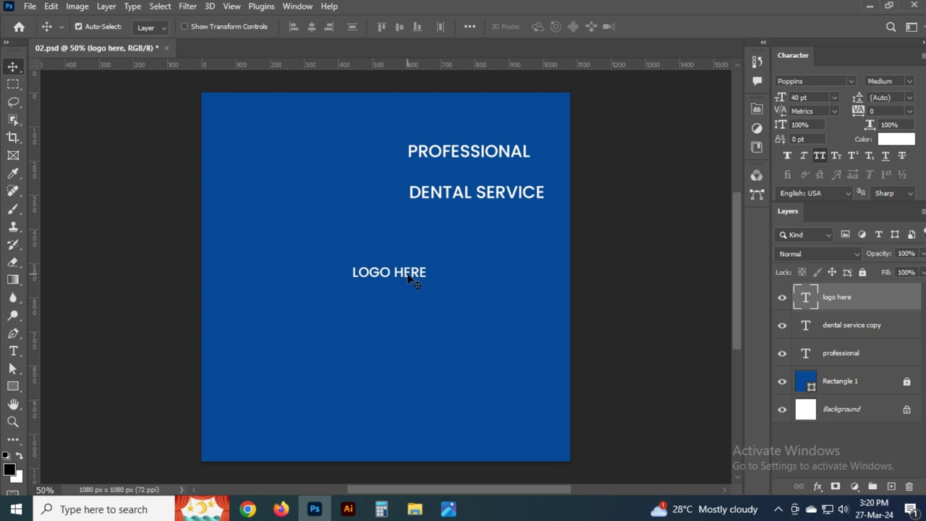
Break LOGO HERE onto two lines
double_click(407, 277)
key(Left)
key(Left)
key(Left)
key(BackSpace)
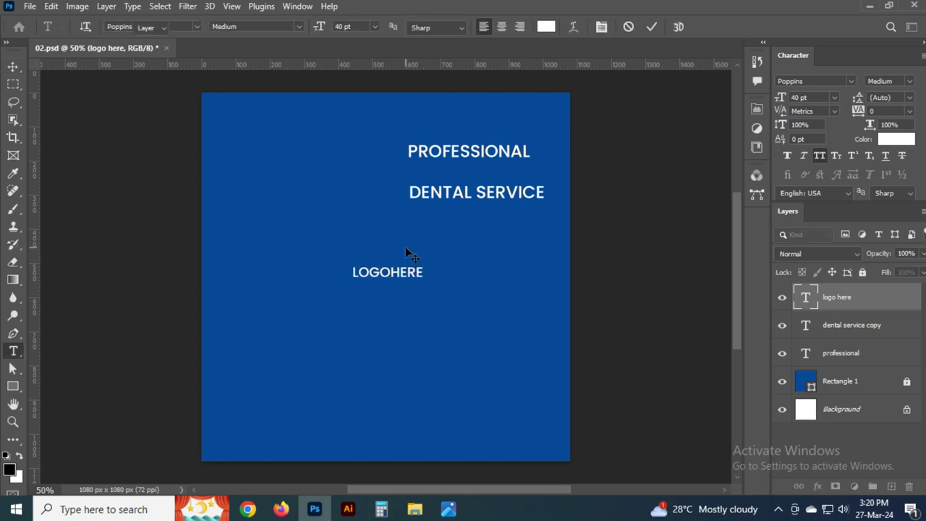
key(Return)
key(ctrl+Return)
Set LOGO in a heavier weight with 40 pt leading, then rejoin the text into one line
double_click(388, 307)
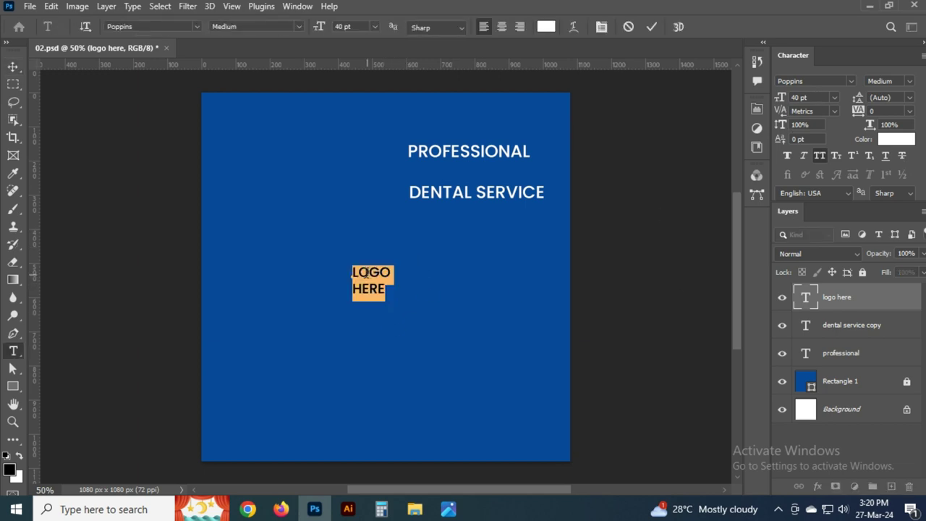
key(shift+Up)
click(910, 83)
click(861, 251)
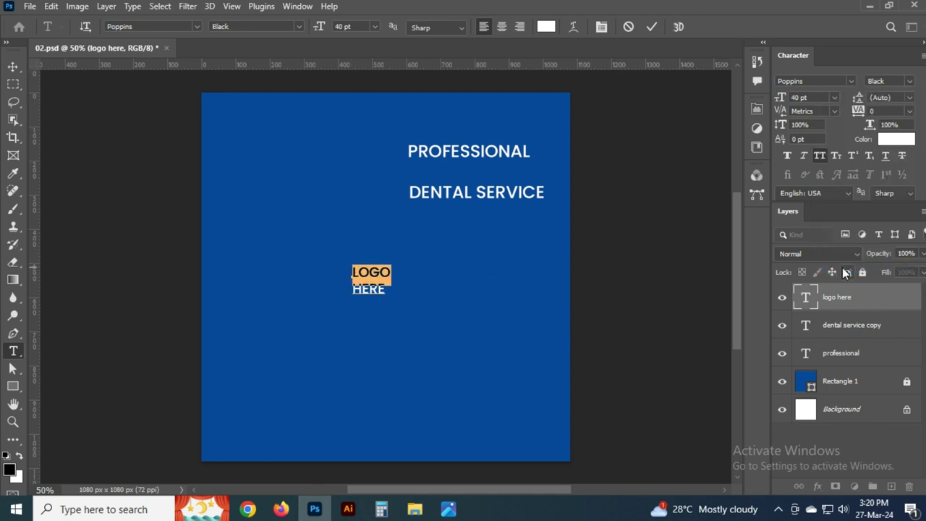
key(ctrl+Return)
click(900, 97)
text(40)
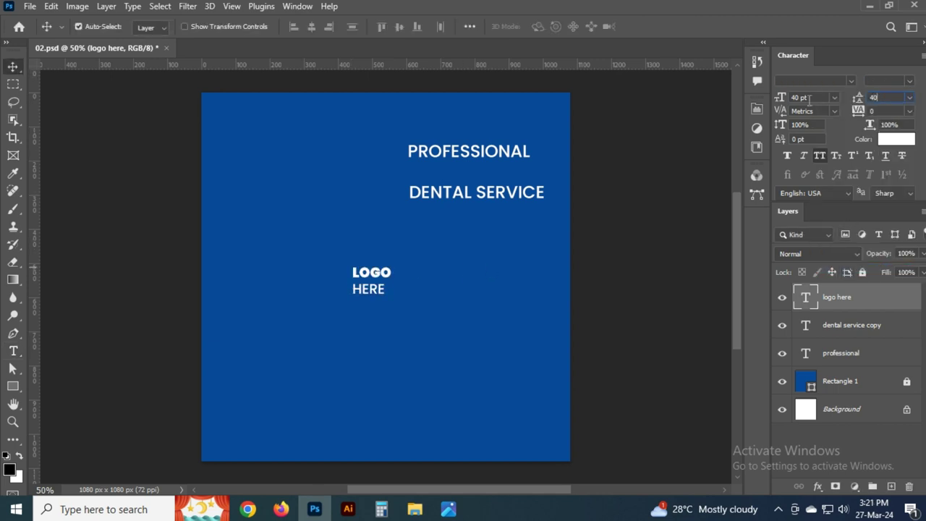
key(Return)
double_click(354, 285)
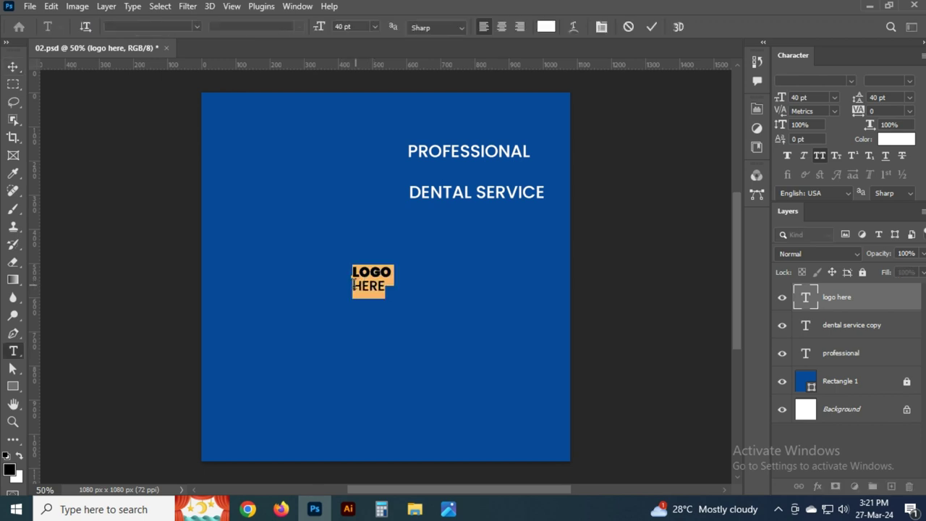
click(352, 286)
key(BackSpace)
key(ctrl+Return)
Align LOGO HERE to the canvas's bottom-left, nudge it inward, and save
key(ctrl+a)
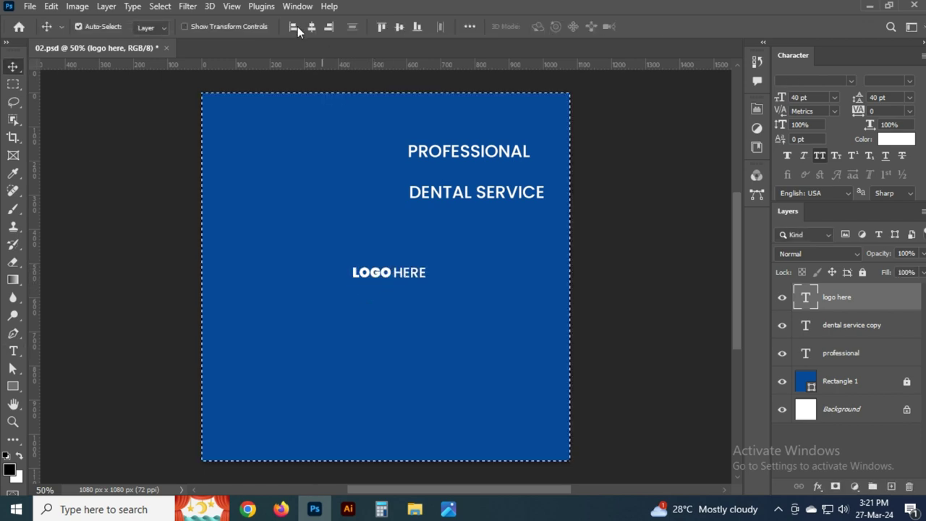
click(295, 26)
click(417, 26)
key(ctrl+d)
key(shift+Up)
key(shift+Up)
key(shift+Up)
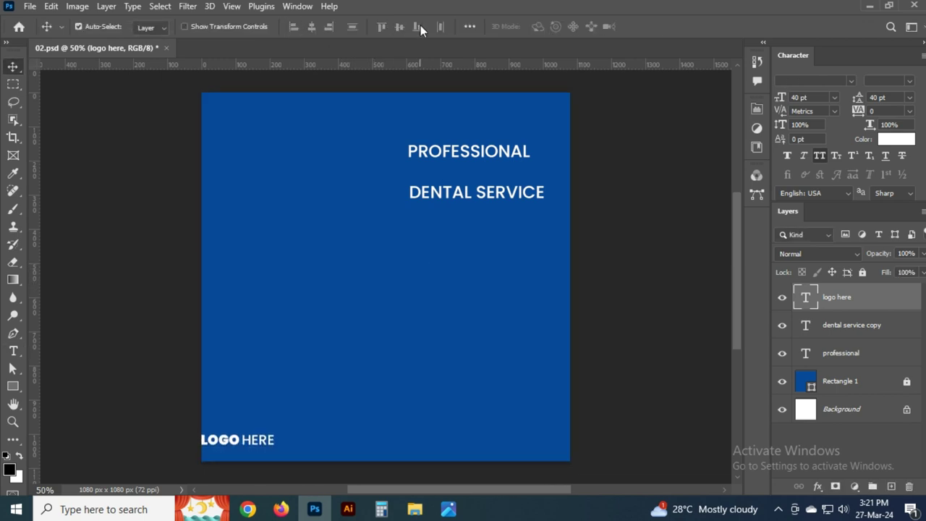
key(shift+Up)
key(shift+Up)
key(shift+Right)
key(shift+Right)
key(shift+Right)
key(shift+Right)
key(shift+Right)
key(ctrl+s)
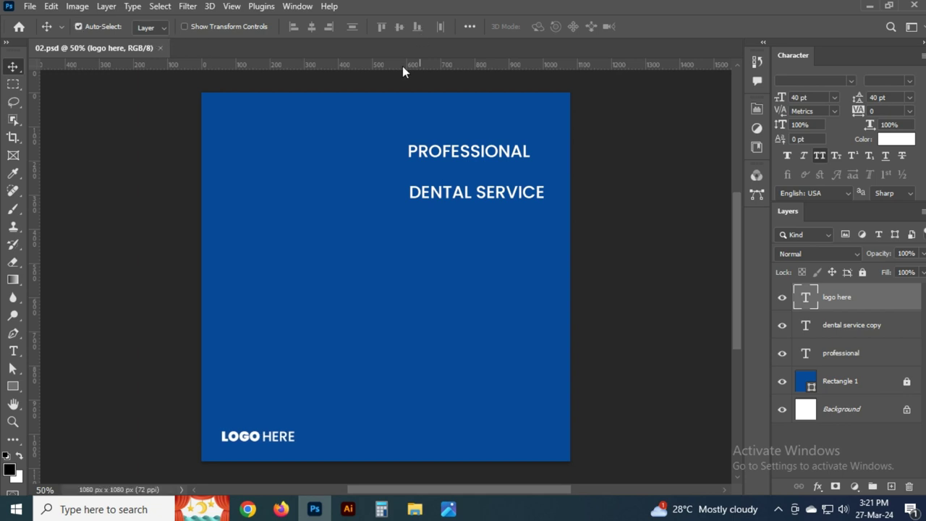
click(619, 308)
click(13, 386)
Draw a large circle with the Ellipse Tool and move it to the top-left corner
right_click(13, 386)
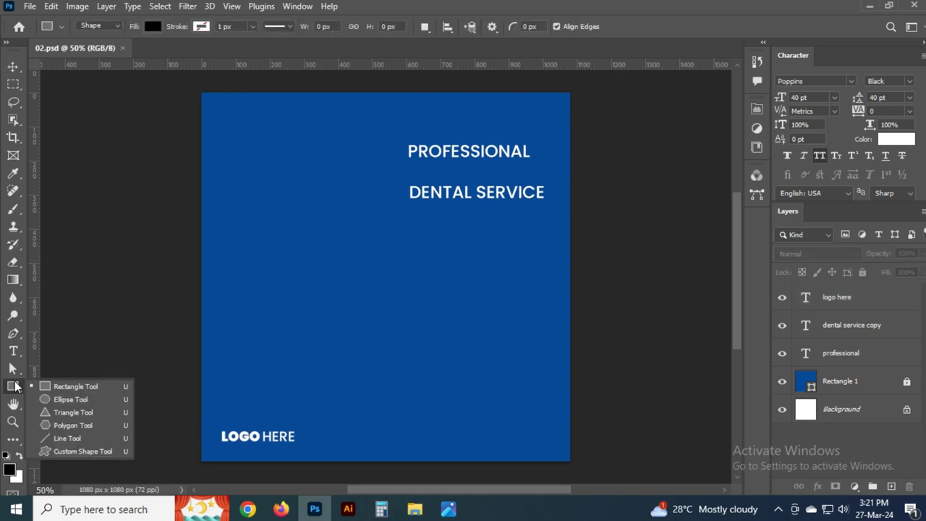
click(86, 399)
drag(260, 133, 501, 375)
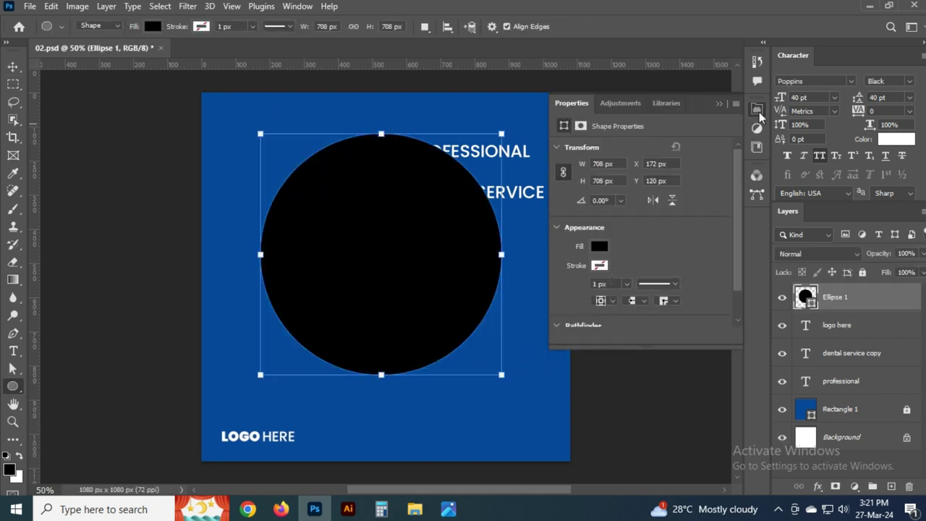
click(756, 109)
key(v)
drag(369, 325, 246, 216)
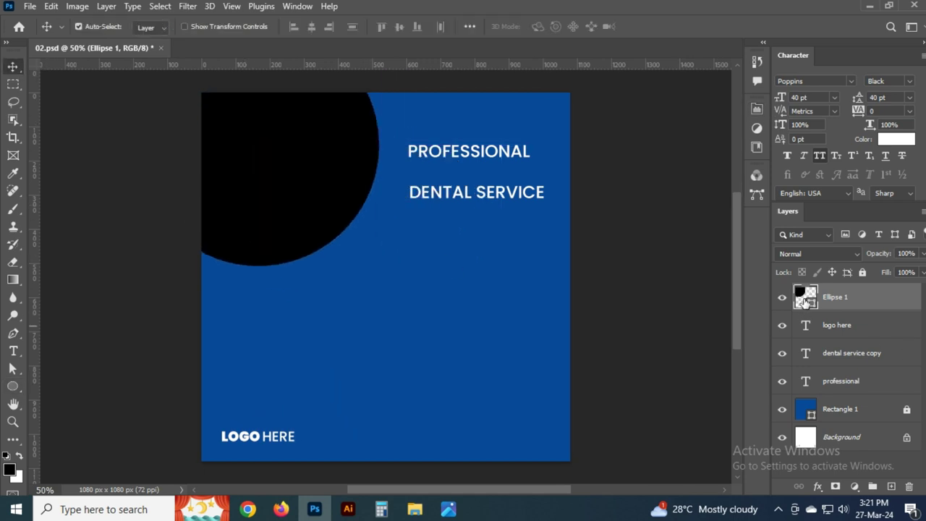
Change the circle's fill to white fafafa
double_click(805, 297)
click(551, 210)
click(816, 186)
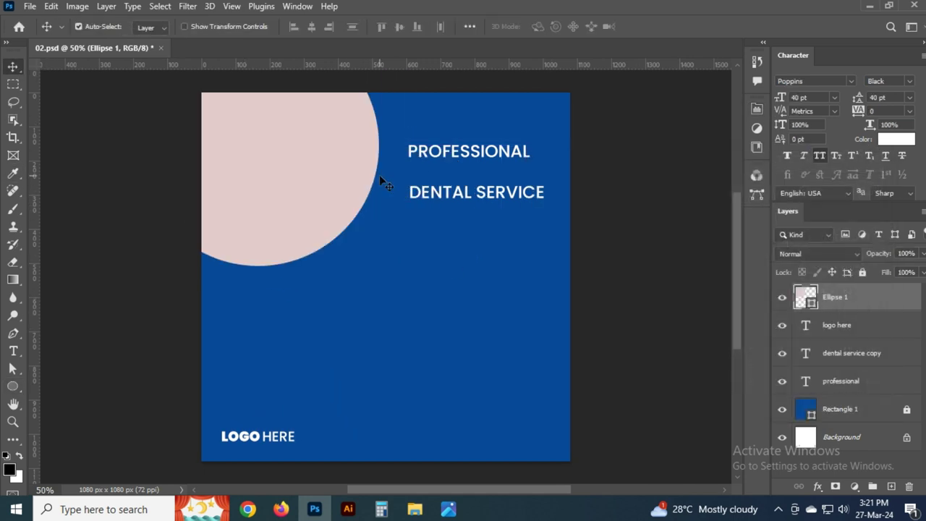
double_click(797, 296)
click(499, 194)
key(Return)
Reposition the white circle and enlarge it slightly with Free Transform
drag(313, 141, 343, 184)
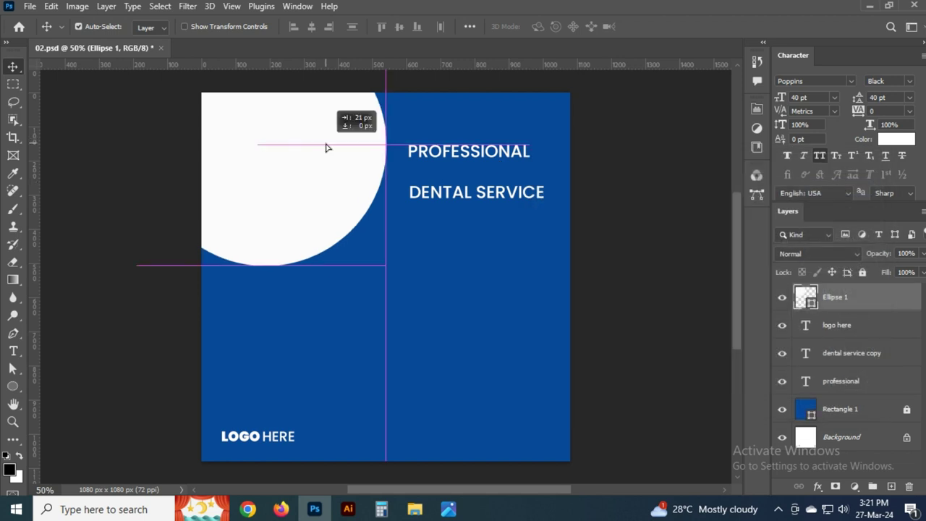
key(ctrl+t)
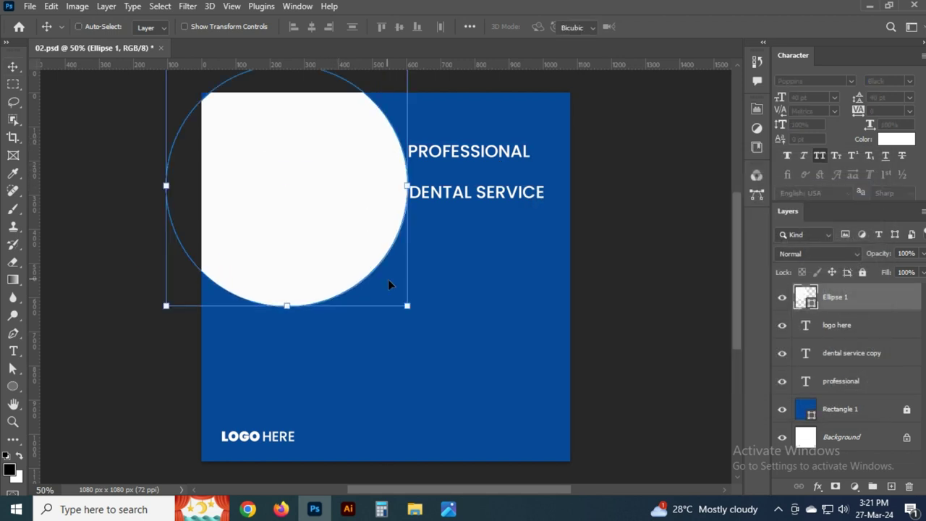
drag(405, 306, 430, 329)
drag(344, 261, 335, 248)
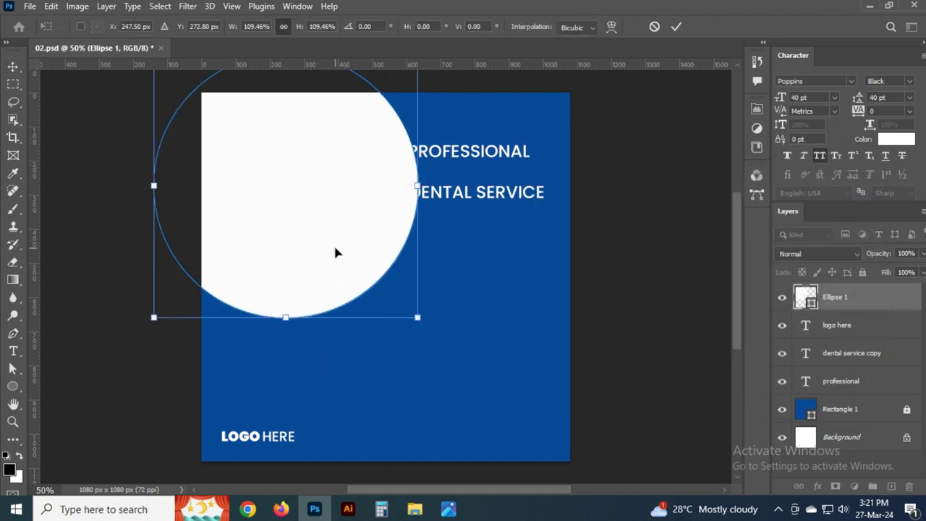
key(Return)
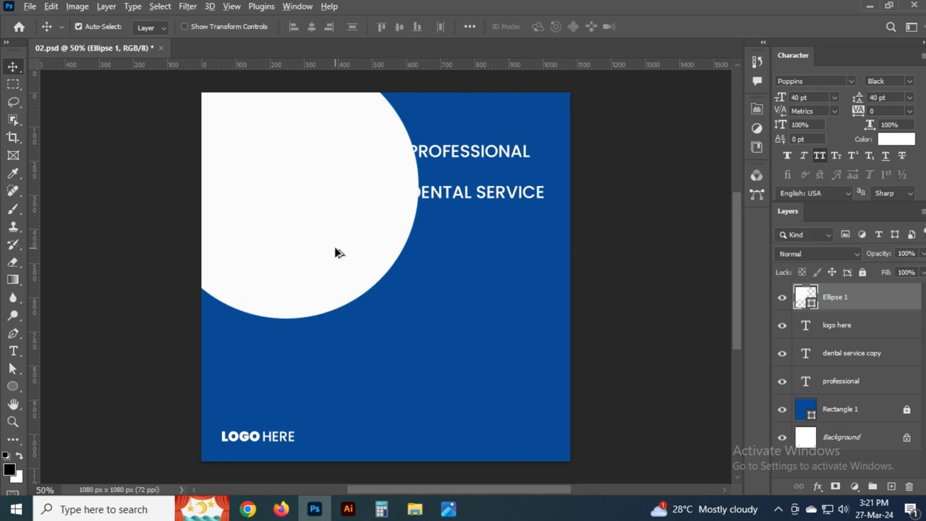
Duplicate the circle, fill the copy with blue 064998, and align both circles' vertical centres
key(ctrl+j)
double_click(805, 296)
click(515, 284)
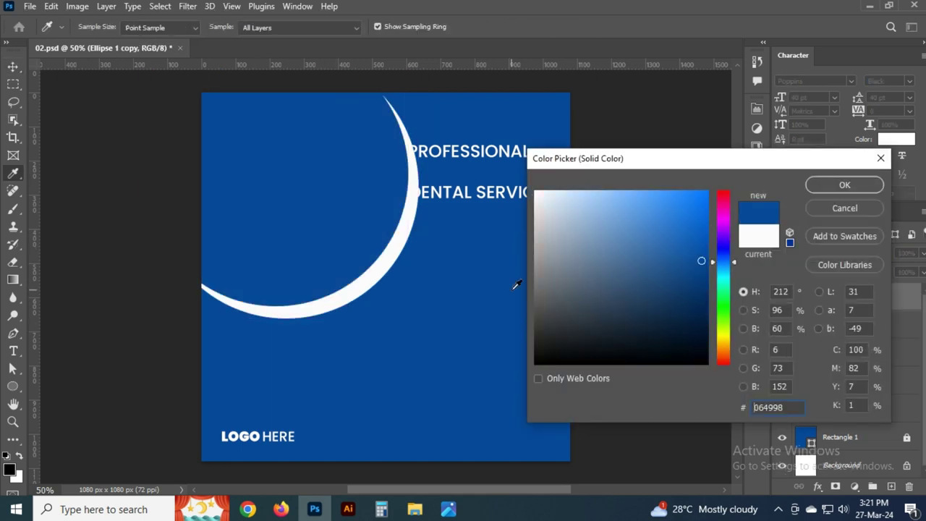
key(Return)
shift+click(354, 286)
click(400, 27)
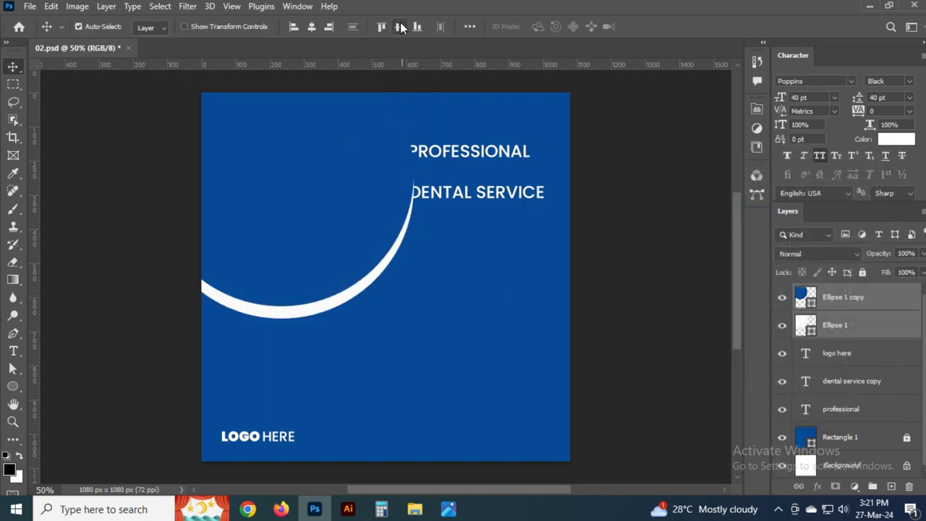
Nudge the blue copy to form a crescent, then delete the copy
key(ctrl+t)
key(shift+Down)
key(shift+Down)
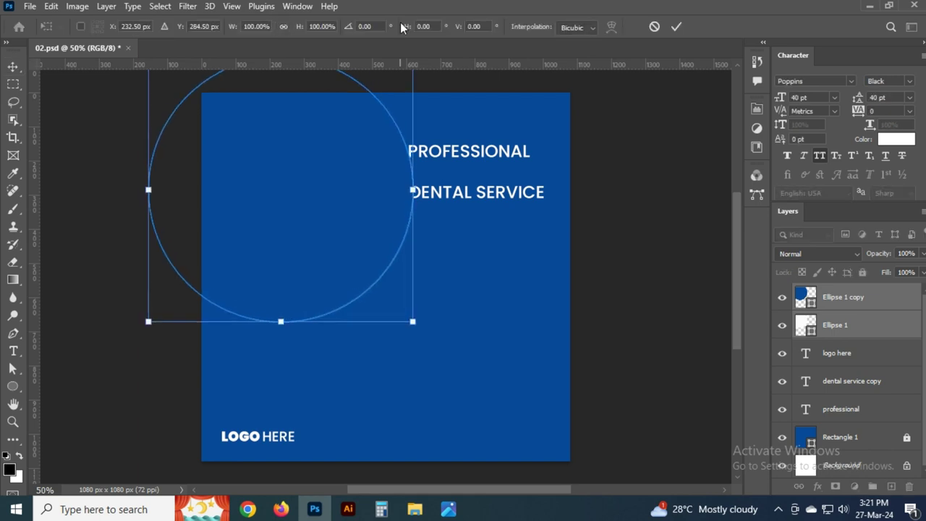
key(shift+Right)
key(shift+Right)
key(Return)
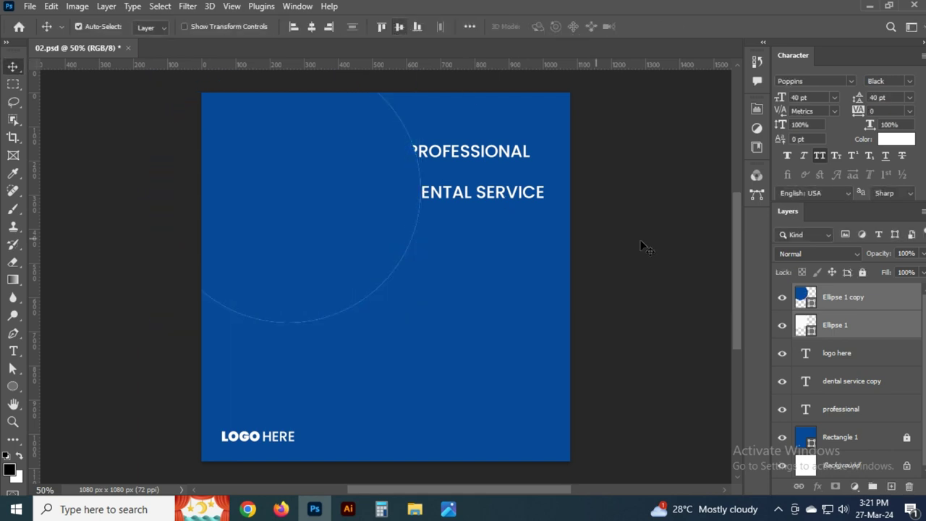
click(326, 202)
key(shift+Left)
key(shift+Left)
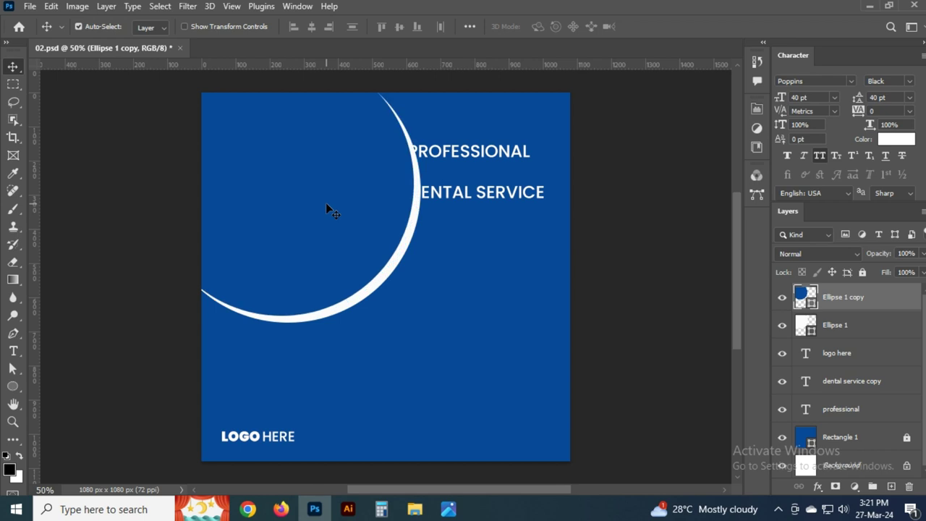
key(Delete)
Align the white circle's black outline to the inside of its edge
key(u)
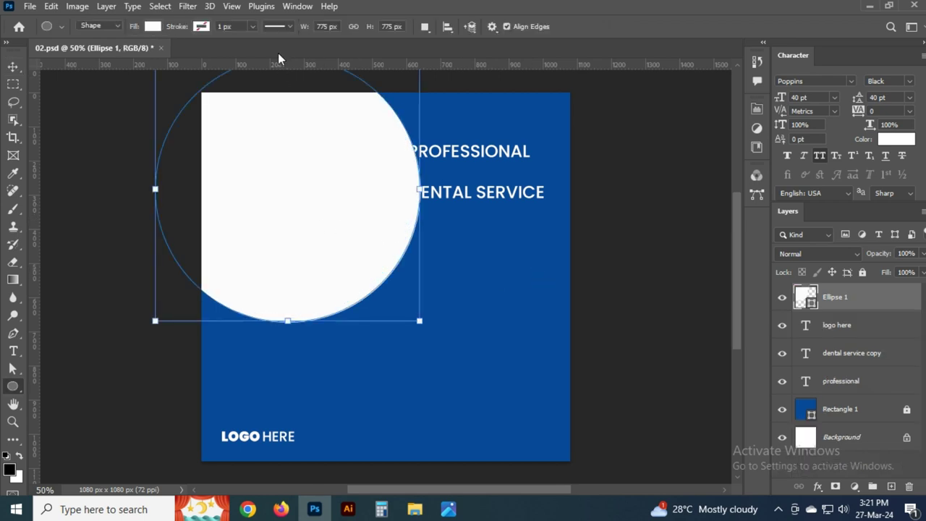
text(20)
key(Return)
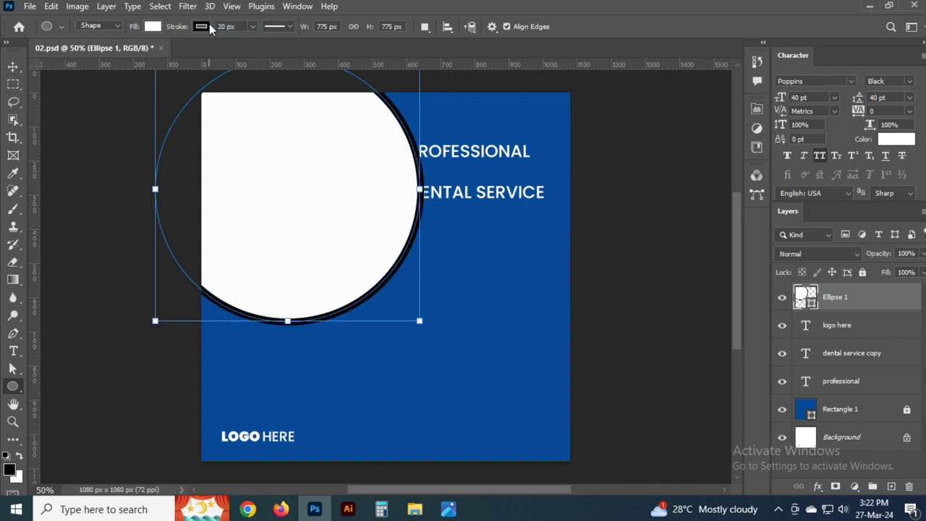
click(289, 27)
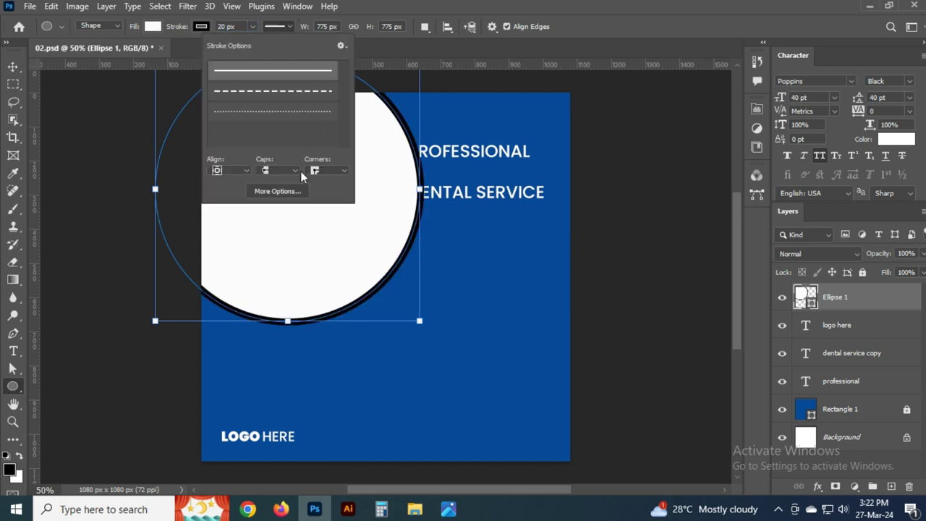
click(277, 191)
click(399, 161)
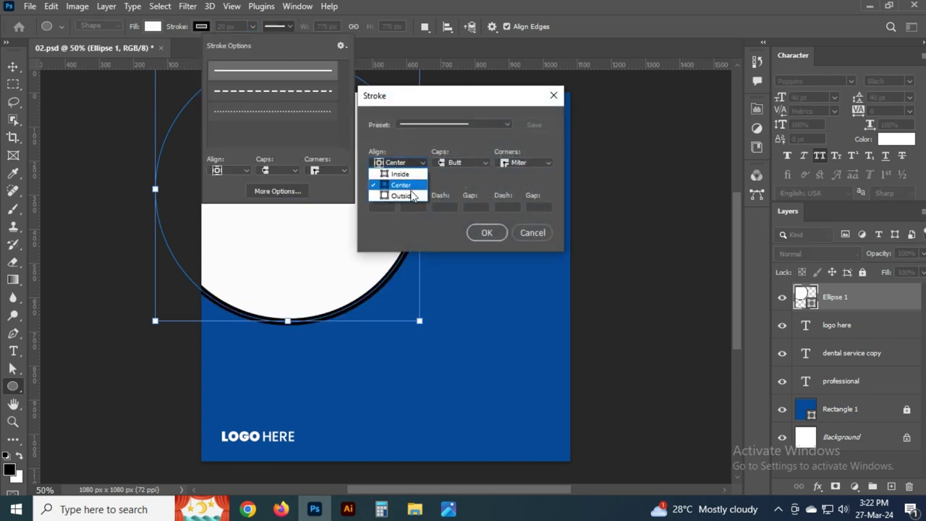
click(399, 174)
click(486, 232)
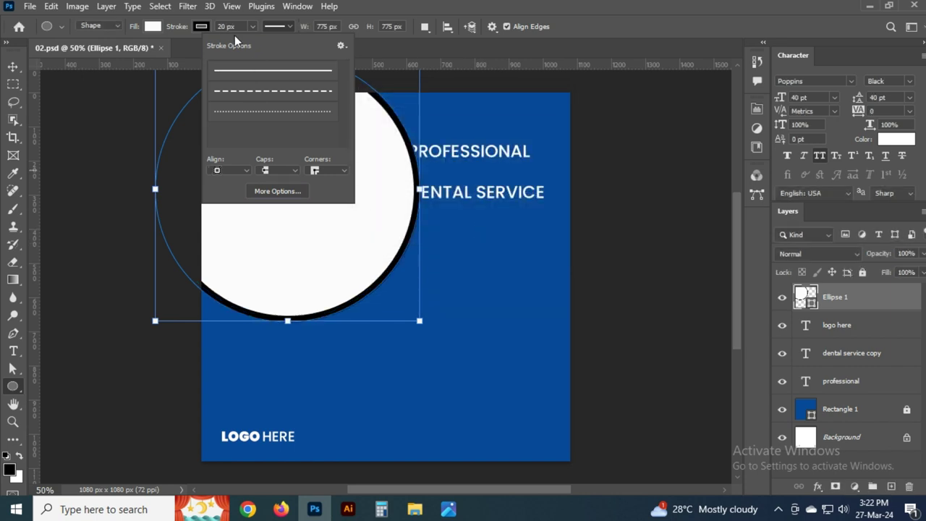
Set the circle's outline width to 40 px and save the document
click(226, 27)
text(30)
key(Return)
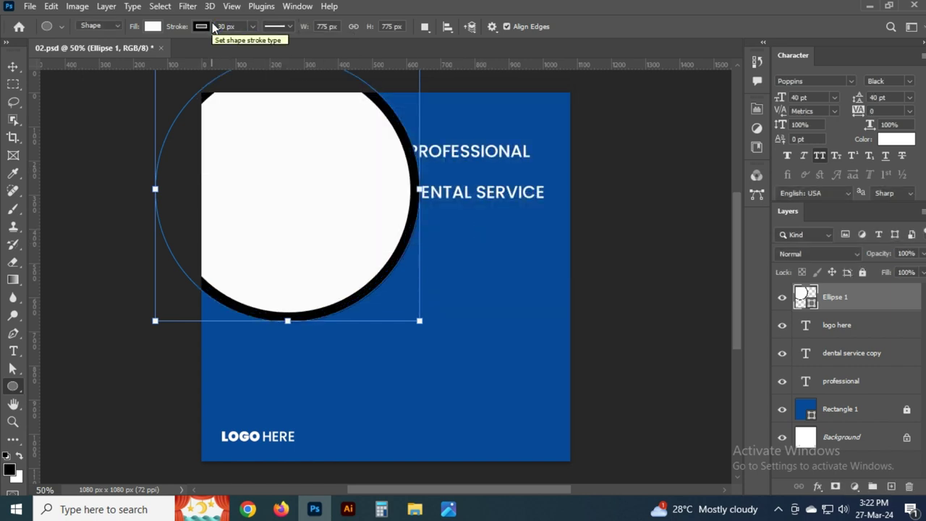
text(40)
key(Return)
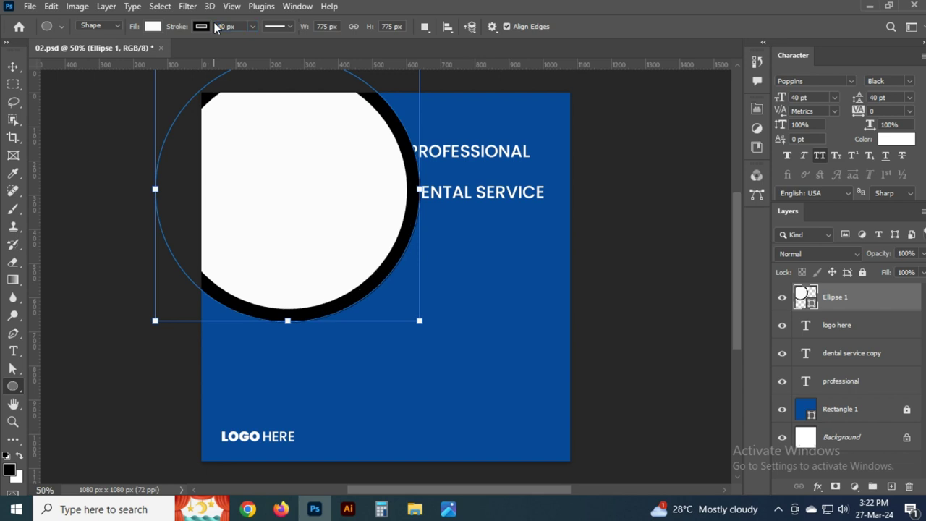
click(13, 66)
click(88, 153)
key(ctrl+s)
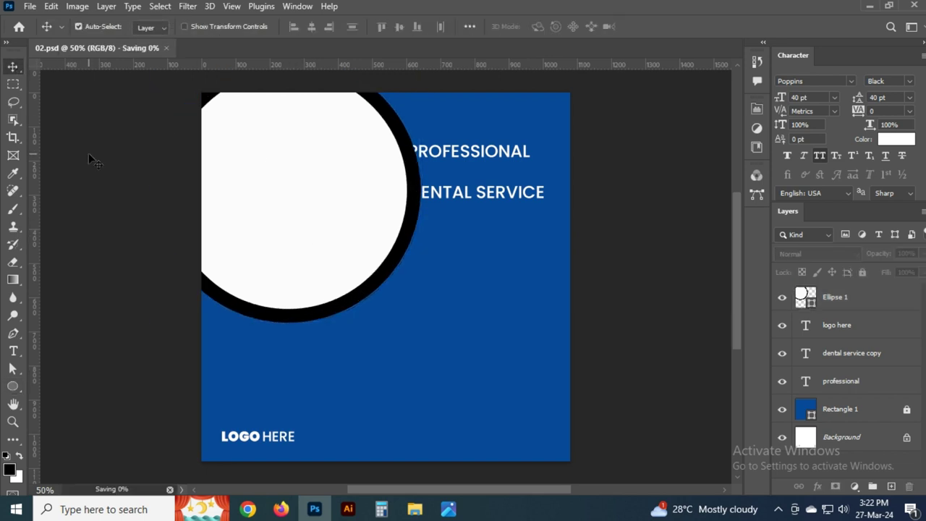
Enlarge the white circle slightly, nudge it up-left, and duplicate it toward the canvas centre
ctrl+click(262, 201)
key(ctrl+t)
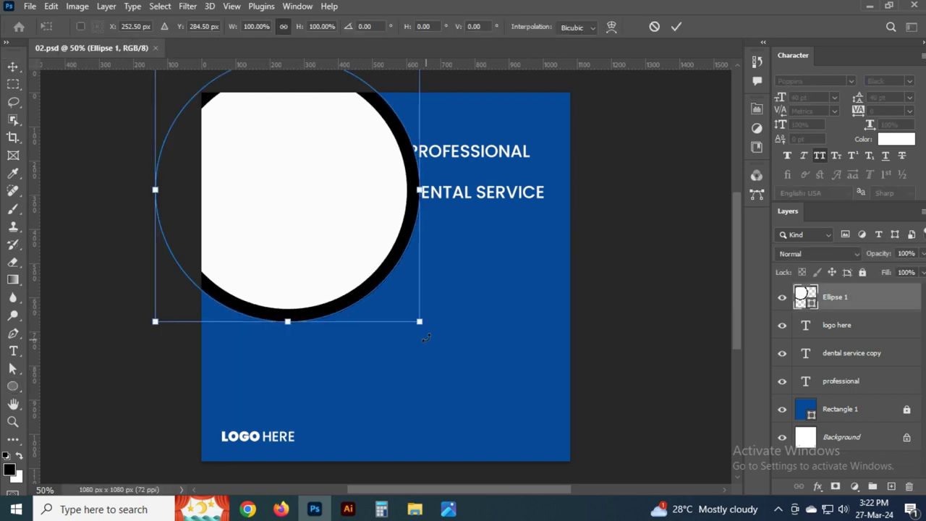
drag(419, 320, 429, 326)
mouse_move(321, 244)
mouse_down()
mouse_move(329, 253)
mouse_move(324, 238)
mouse_up()
key(Return)
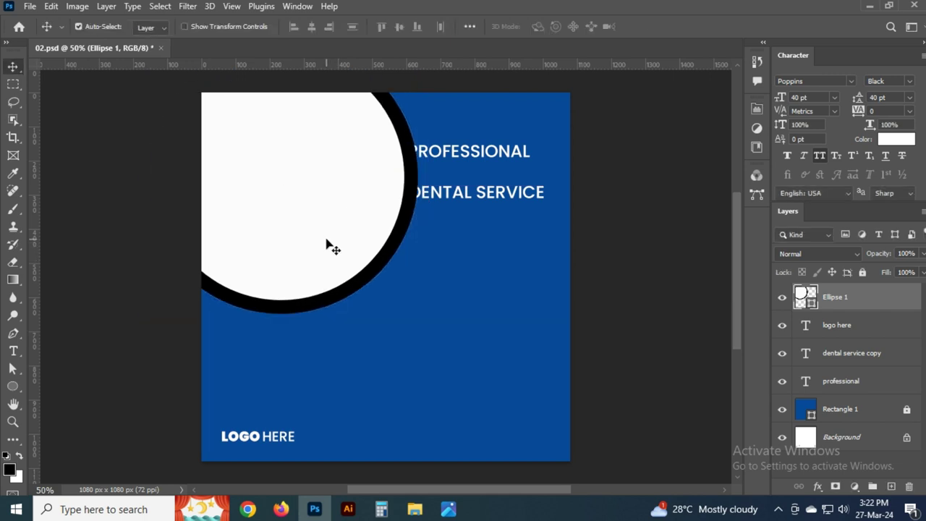
click(667, 158)
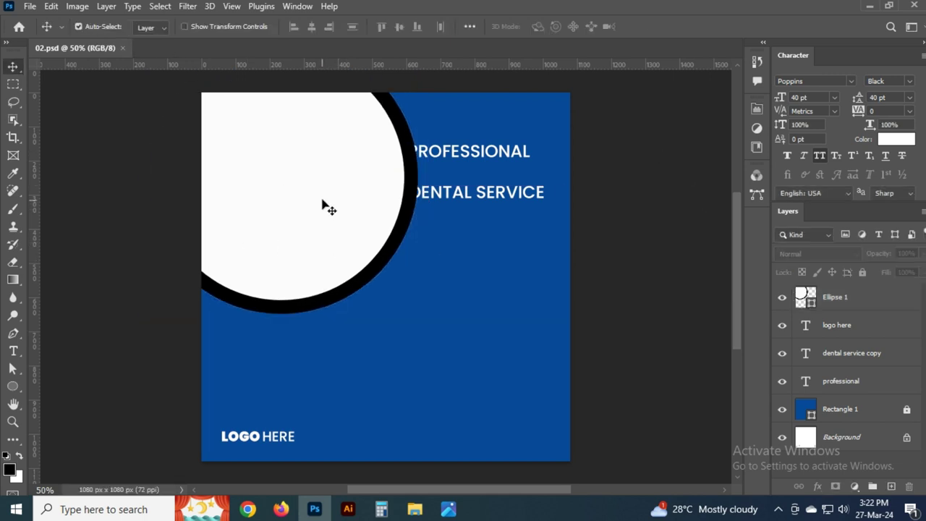
drag(325, 207, 448, 295)
Remove the black ring from the circle copy and give it a pink fill
key(u)
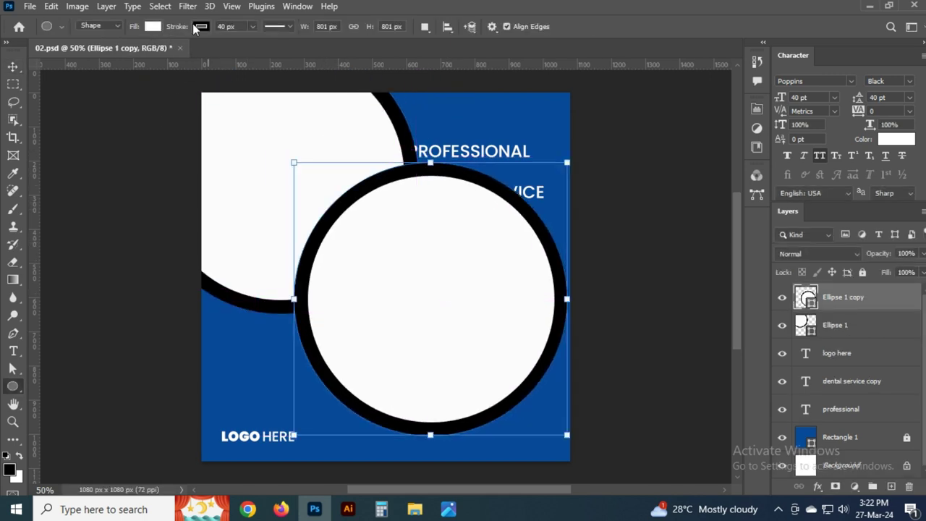
click(196, 26)
click(118, 49)
key(Escape)
key(v)
double_click(818, 307)
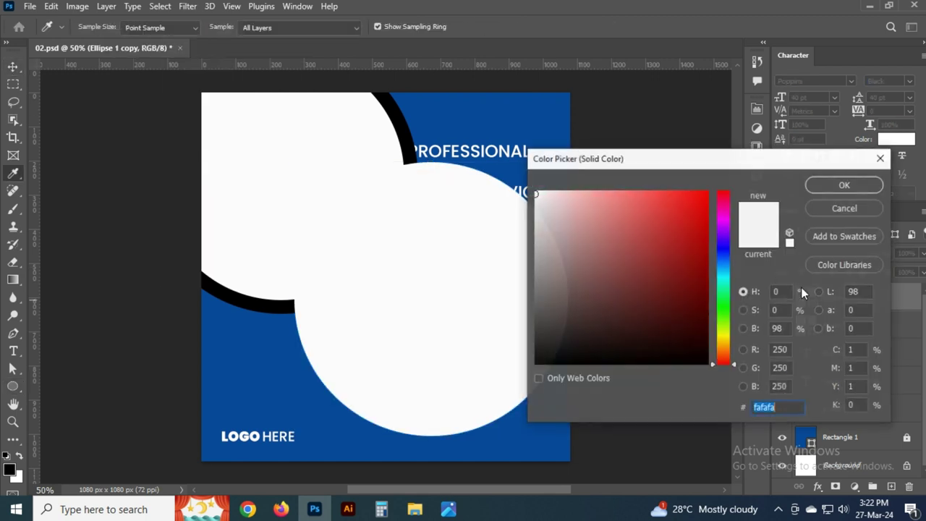
click(571, 225)
key(Return)
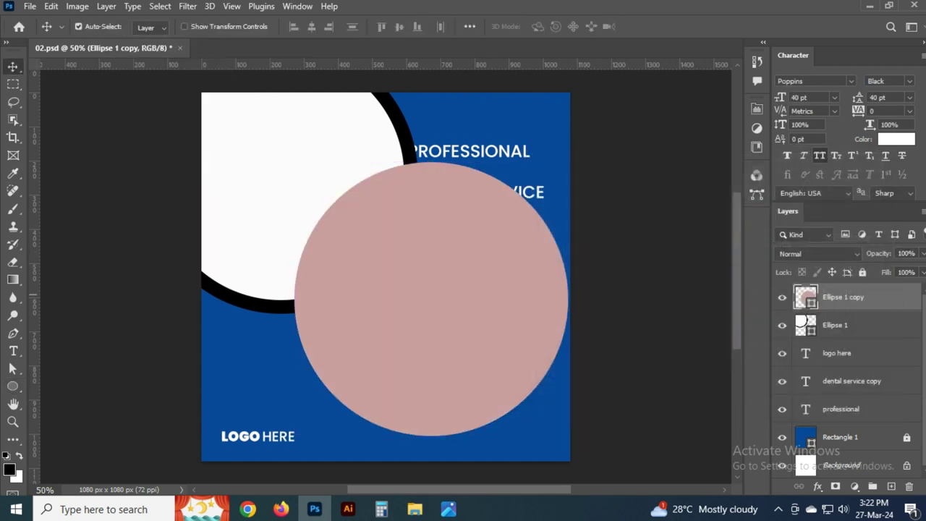
Place the pink circle beneath the white circle, reposition it up-right, and save
drag(888, 297, 886, 331)
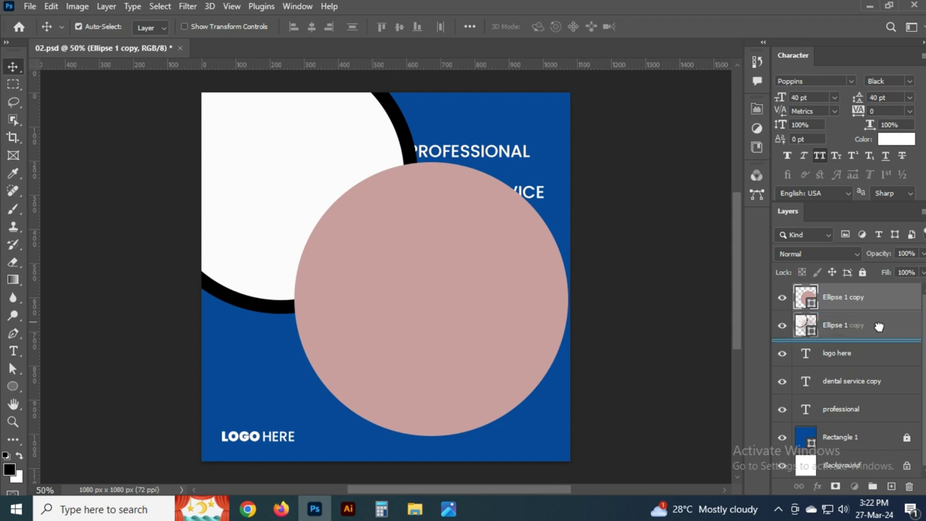
drag(490, 337, 535, 246)
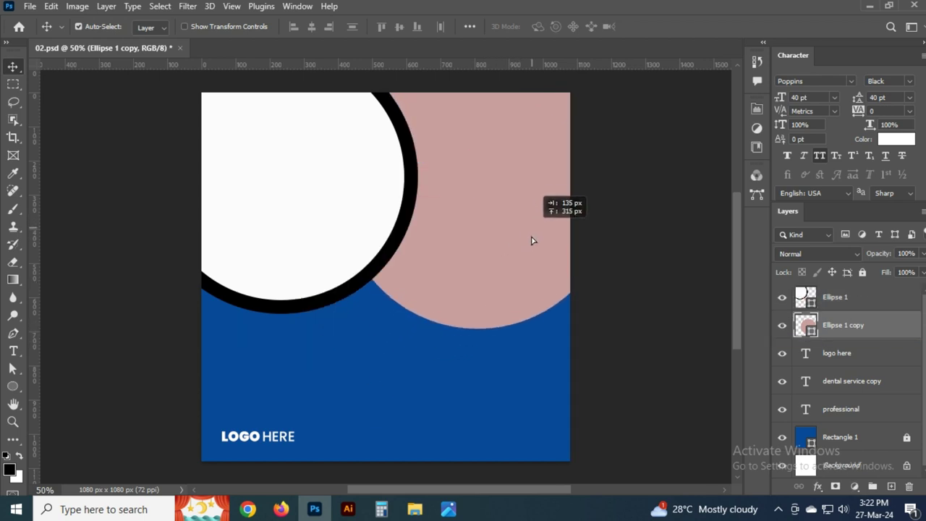
key(ctrl+t)
drag(480, 343, 475, 377)
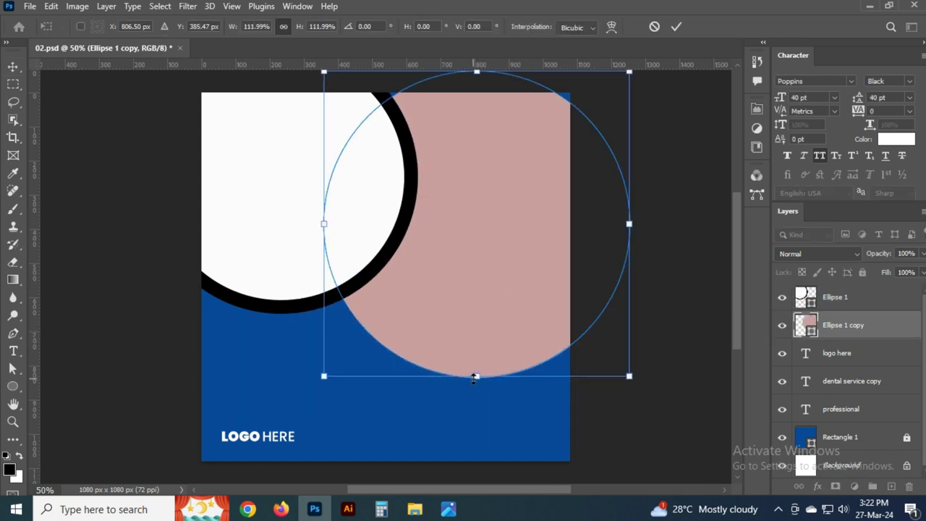
key(Return)
key(shift+Up)
key(shift+Up)
key(shift+Up)
key(ctrl+s)
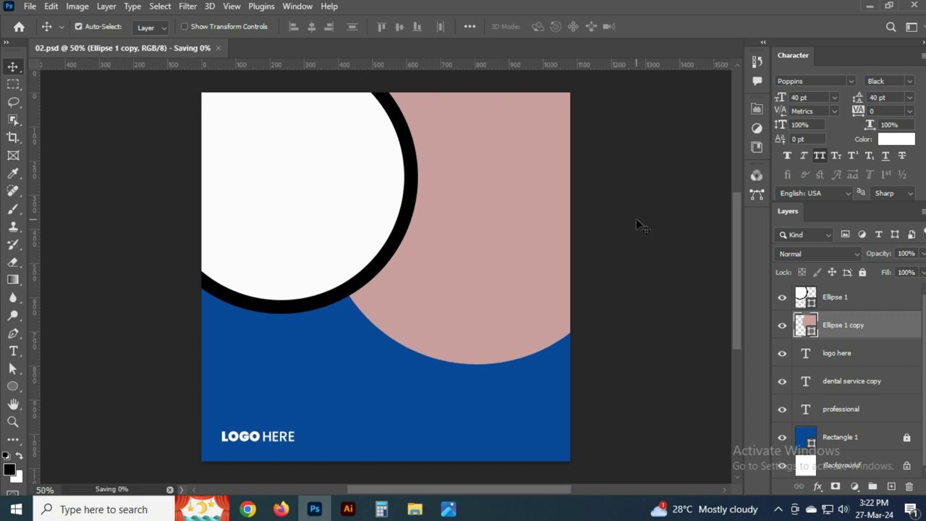
click(636, 221)
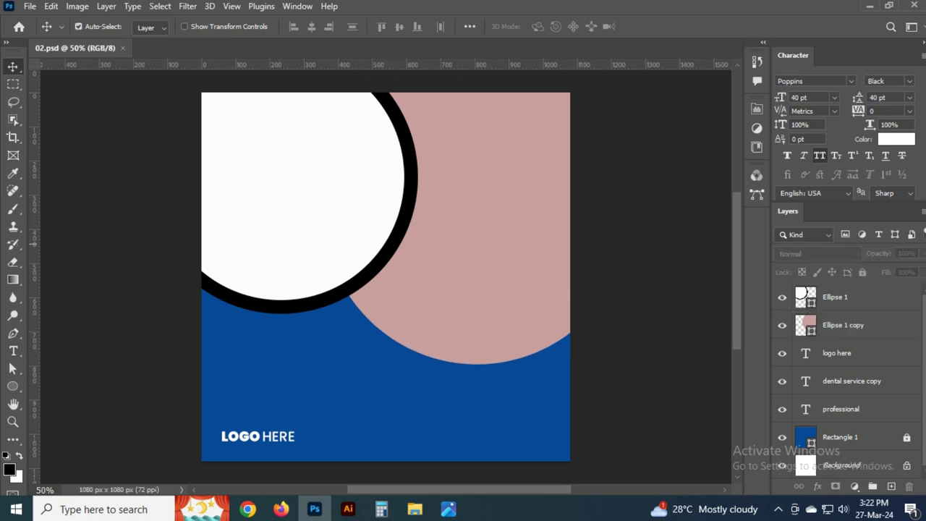
Refill the pink circle with blue sampled from a pasted screenshot patch, then delete the patch
key(Print)
key(ctrl+c)
key(ctrl+v)
click(493, 277)
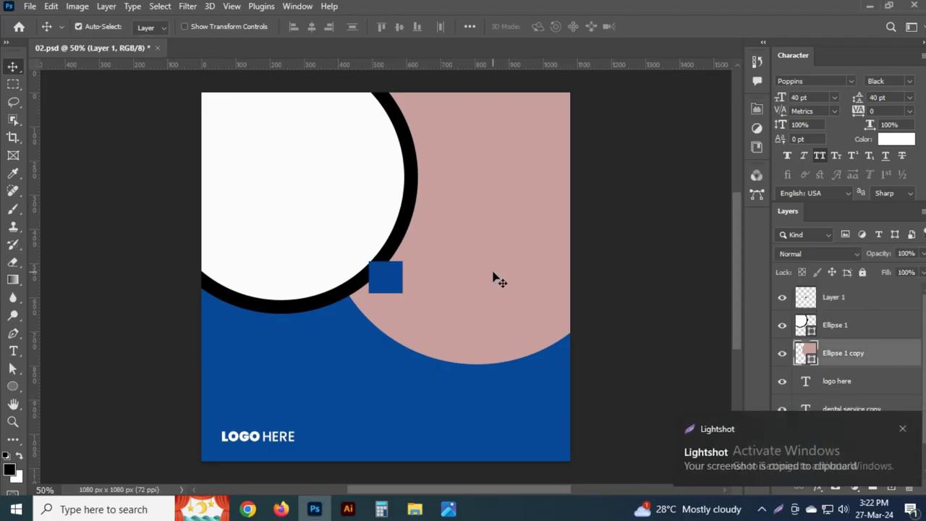
double_click(805, 352)
click(380, 267)
key(Return)
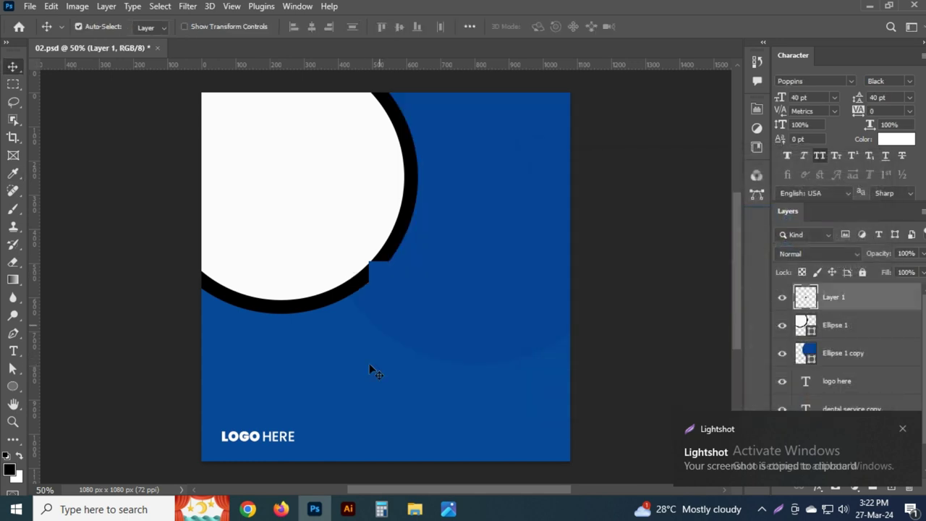
key(Delete)
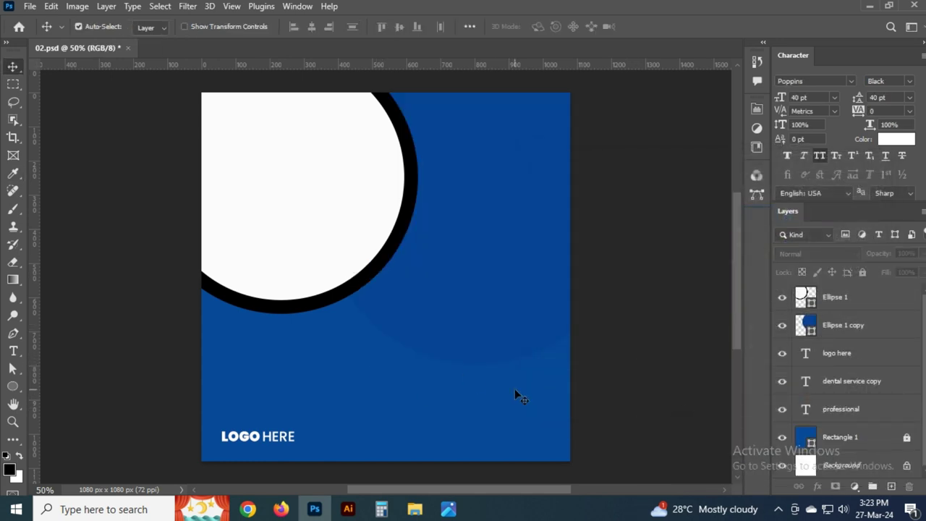
click(506, 382)
Unlock the background Rectangle 1 and add a Gradient Overlay to it
click(862, 272)
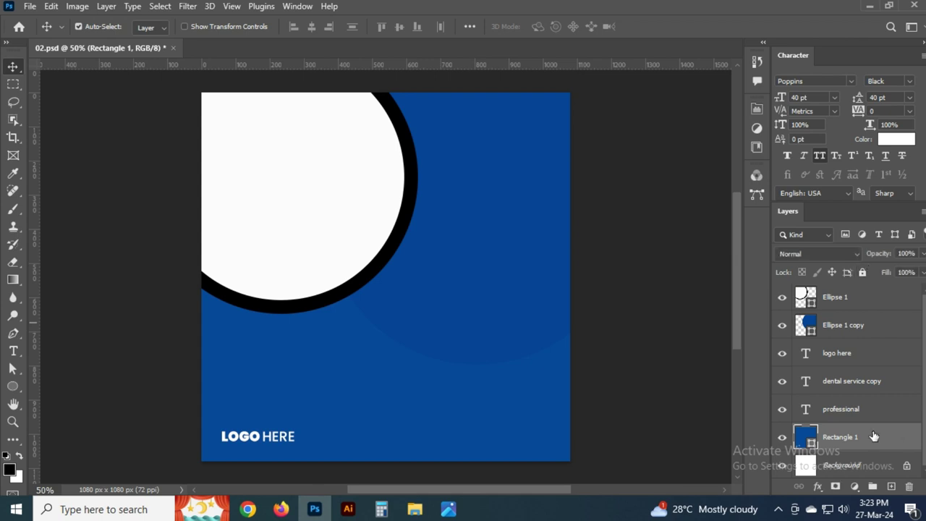
key(h)
double_click(868, 437)
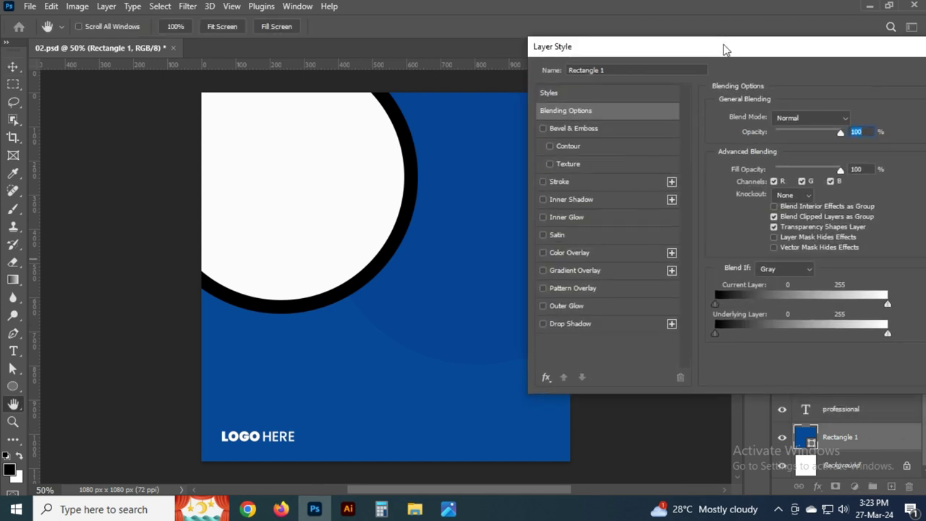
mouse_move(723, 46)
mouse_down()
mouse_move(459, 4)
mouse_move(371, 4)
mouse_move(635, 99)
mouse_move(759, 42)
mouse_up()
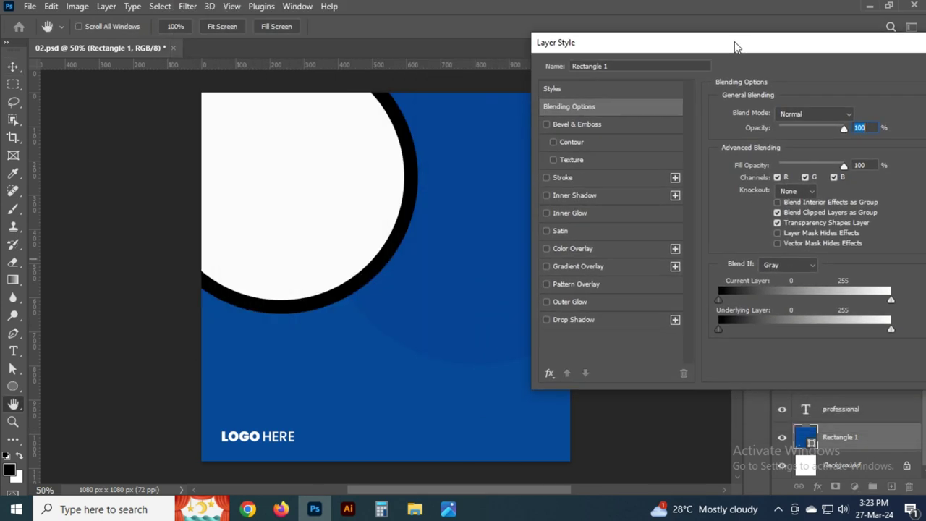
click(564, 261)
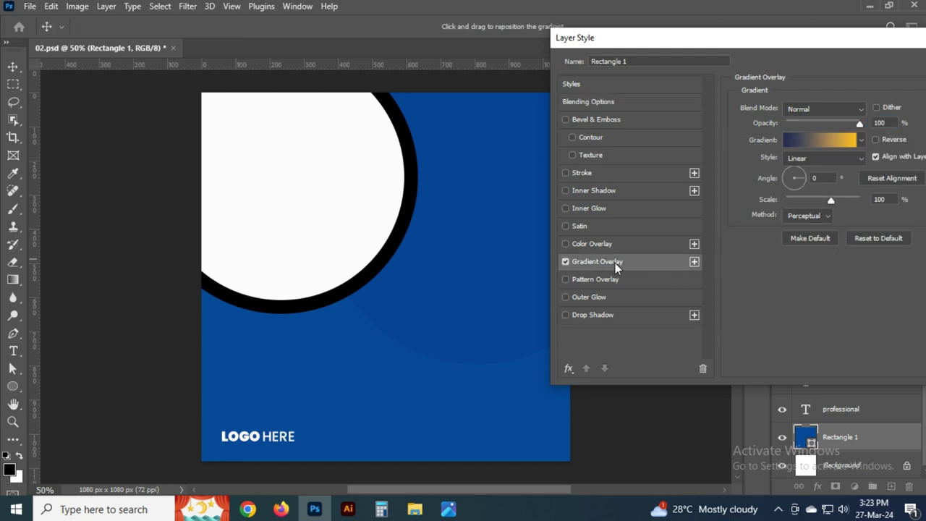
Set the gradient stops from a brighter blue to white, confirm, and save
click(845, 143)
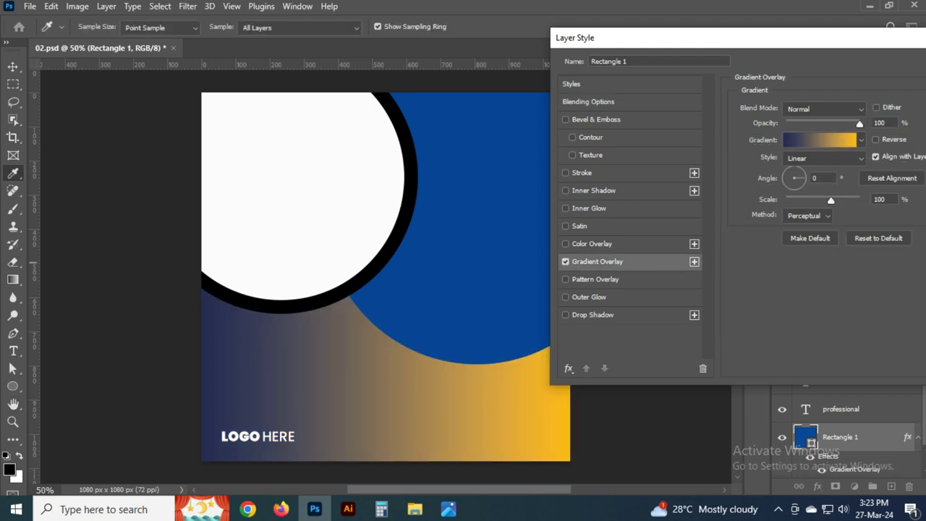
click(470, 217)
click(853, 181)
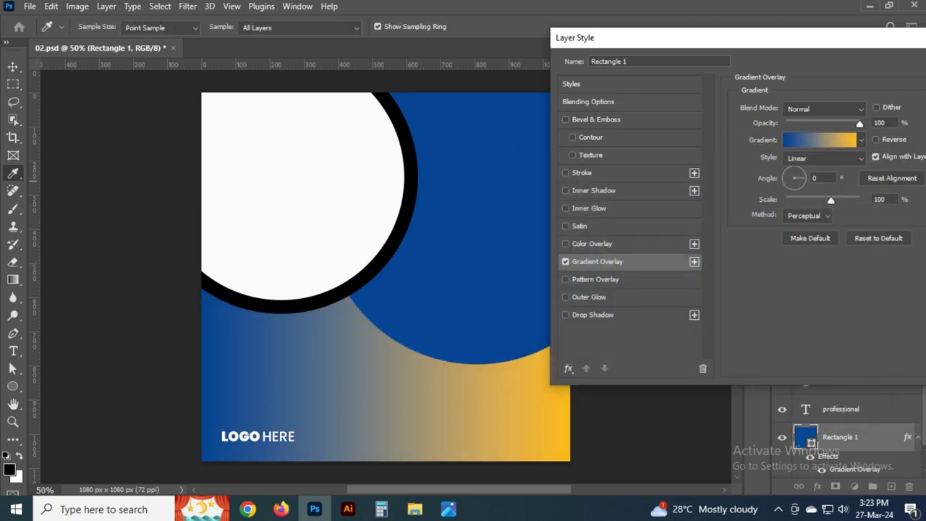
click(535, 193)
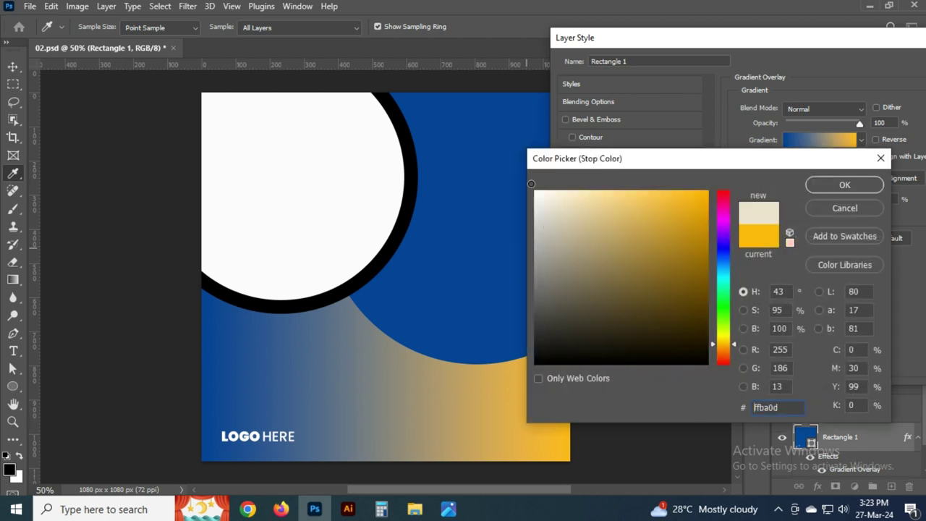
click(833, 183)
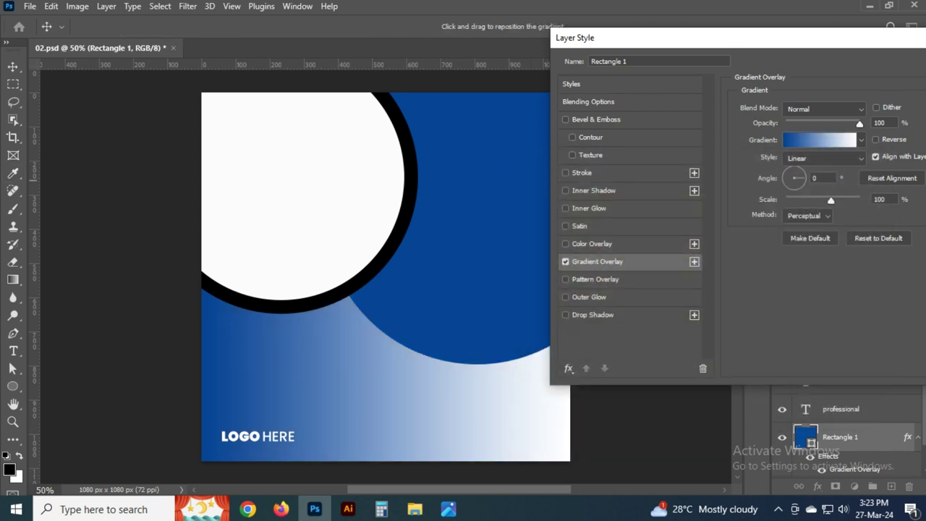
drag(804, 42, 713, 24)
click(875, 62)
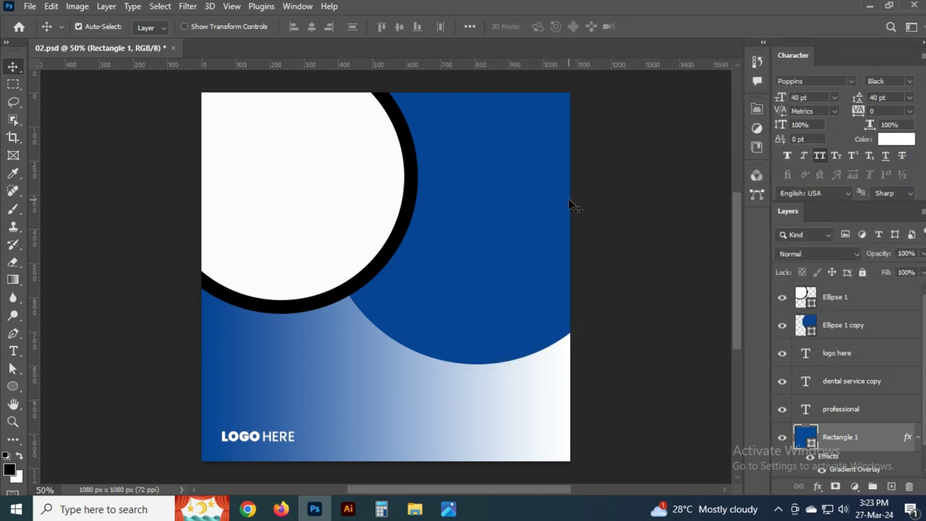
key(ctrl+s)
Adjust the gradient overlay to a 70° angle and 75% scale
double_click(859, 469)
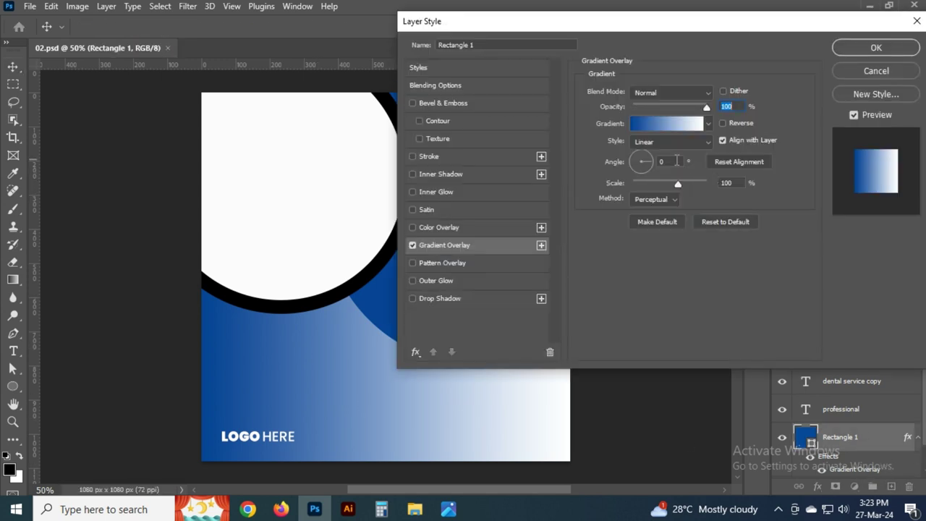
double_click(677, 160)
text(90)
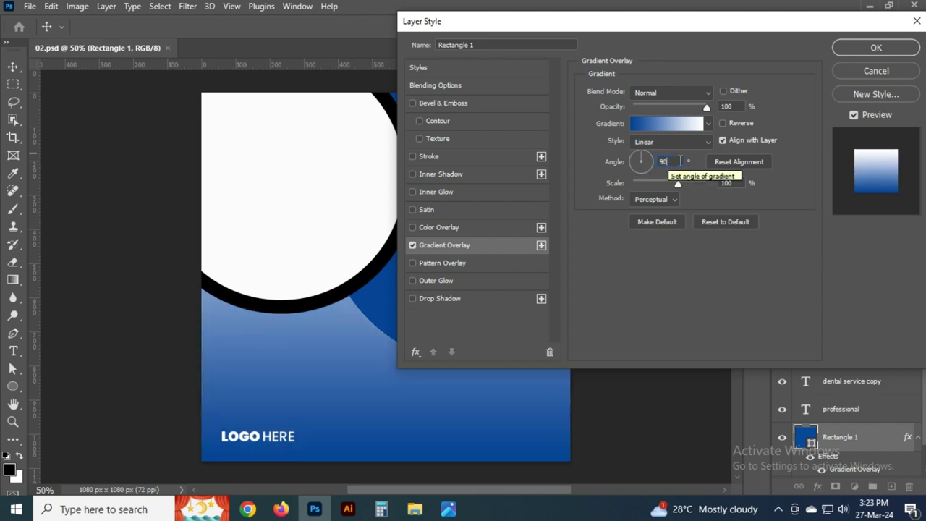
double_click(676, 161)
text(45)
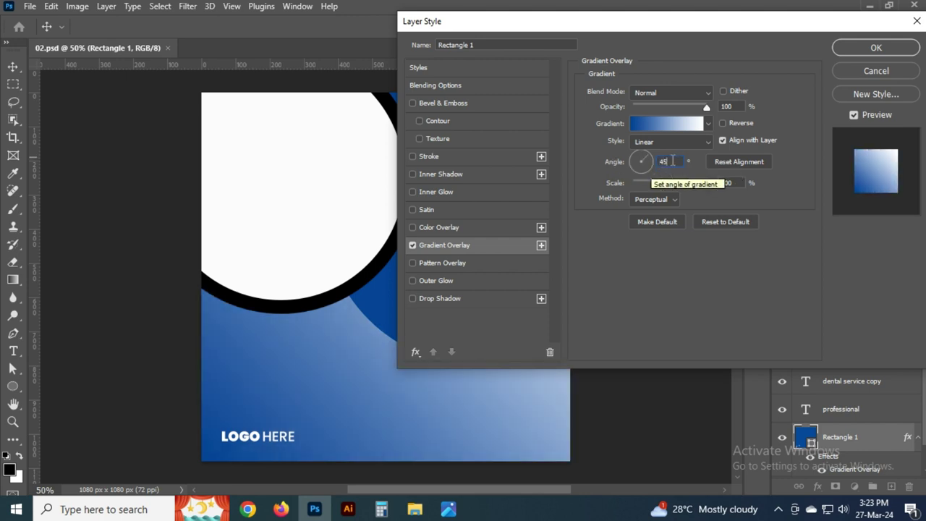
double_click(671, 161)
text(0)
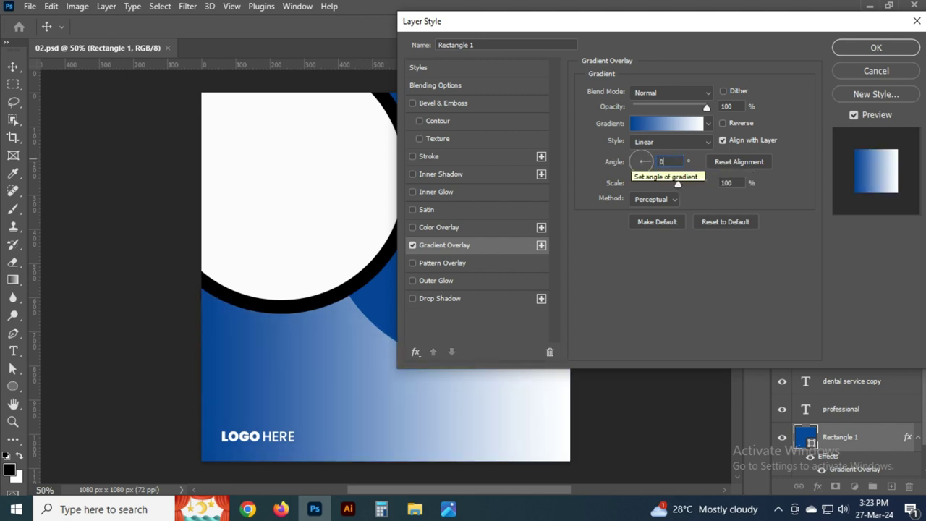
mouse_move(678, 183)
mouse_down()
mouse_move(632, 183)
mouse_move(692, 182)
mouse_move(663, 184)
mouse_up()
text(90)
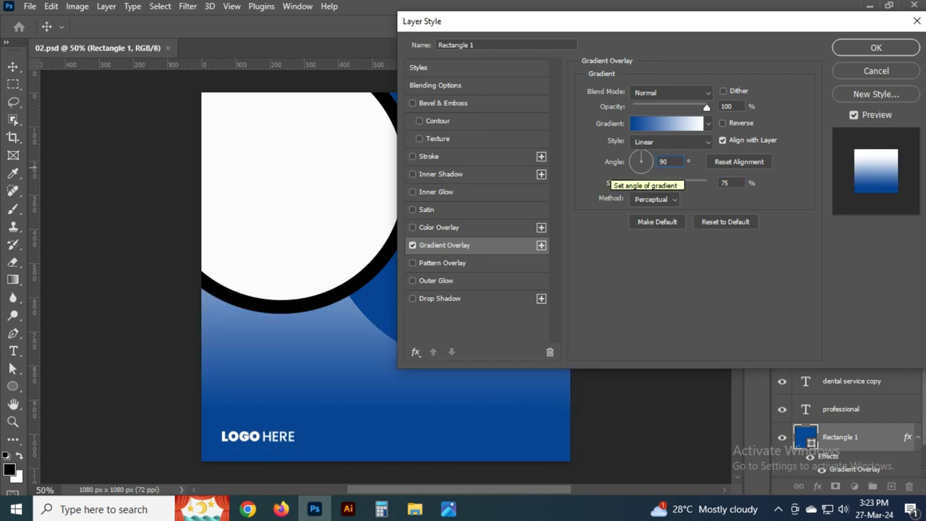
text(70)
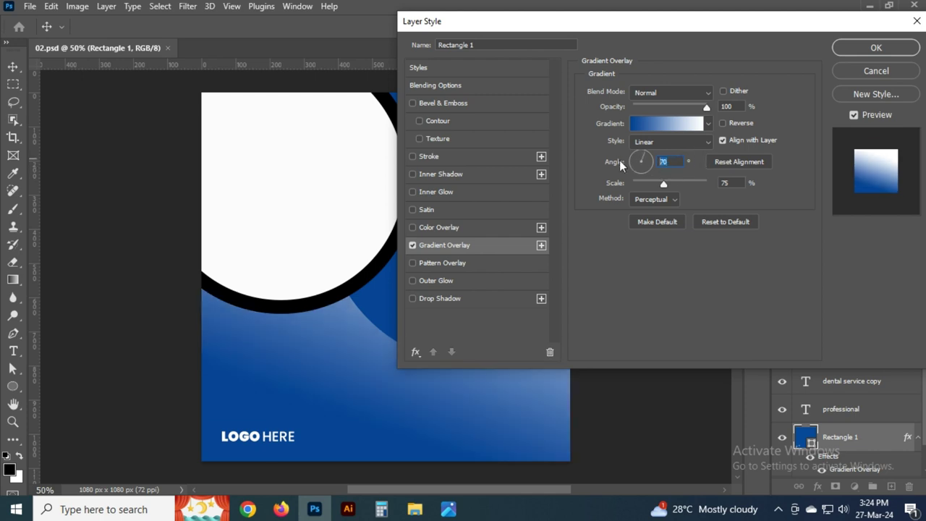
text(90)
key(Return)
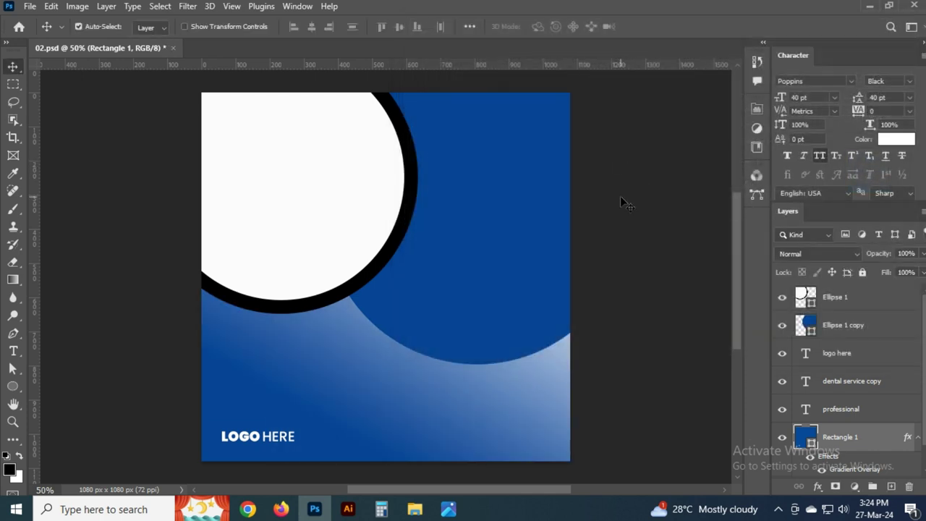
click(620, 195)
Save, then bring the PROFESSIONAL and DENTAL SERVICE text layers to the top of the stack
key(ctrl+s)
click(839, 410)
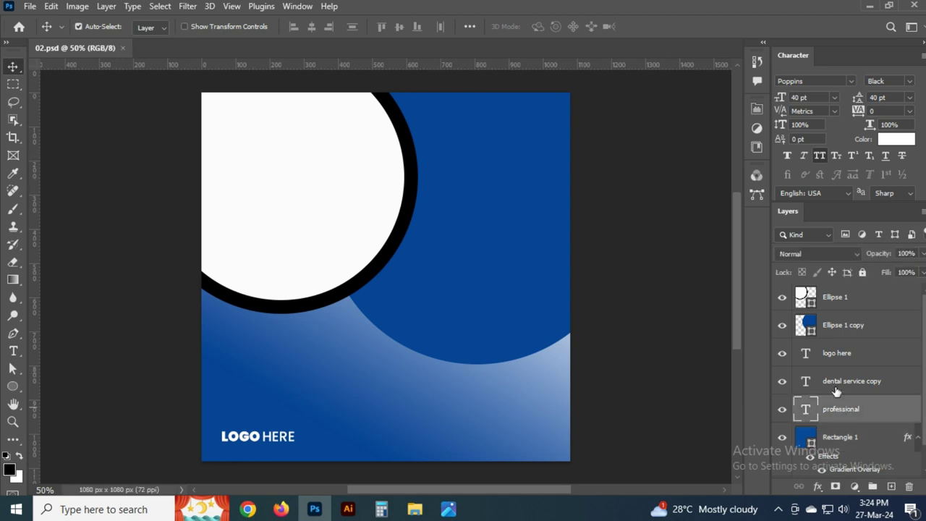
click(836, 384)
scroll(850, 405, down, 1)
shift+click(845, 385)
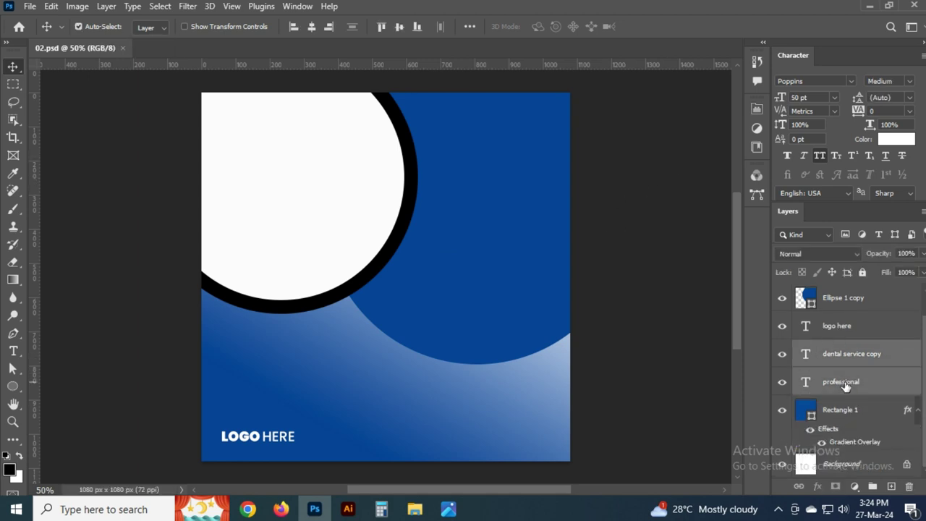
key(ctrl+shift+bracketright)
ctrl+click(656, 123)
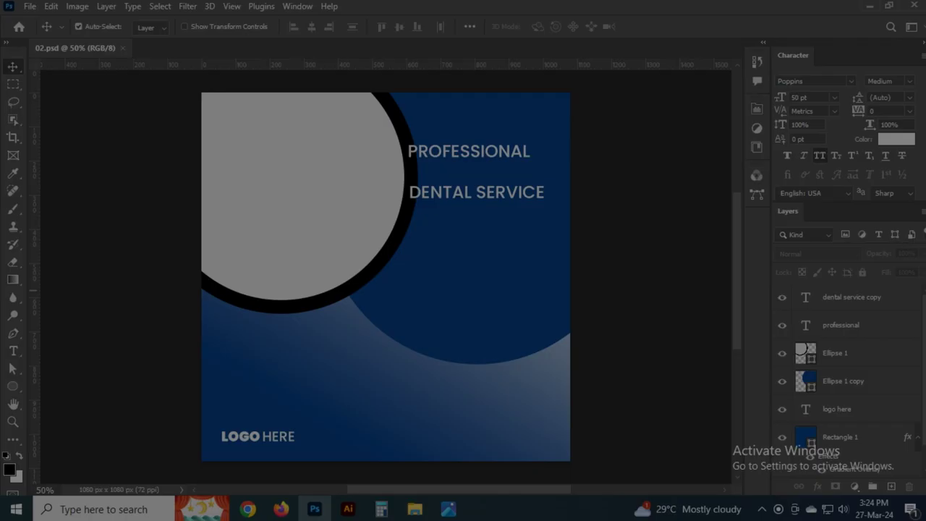
key(ctrl+c)
key(ctrl+v)
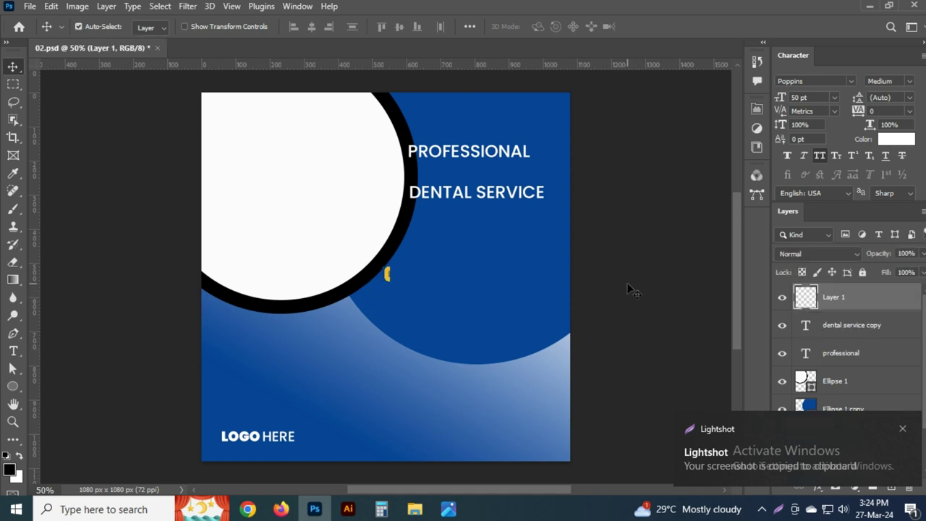
Make PROFESSIONAL 40 pt and right-aligned, nudge it left, and save
click(471, 153)
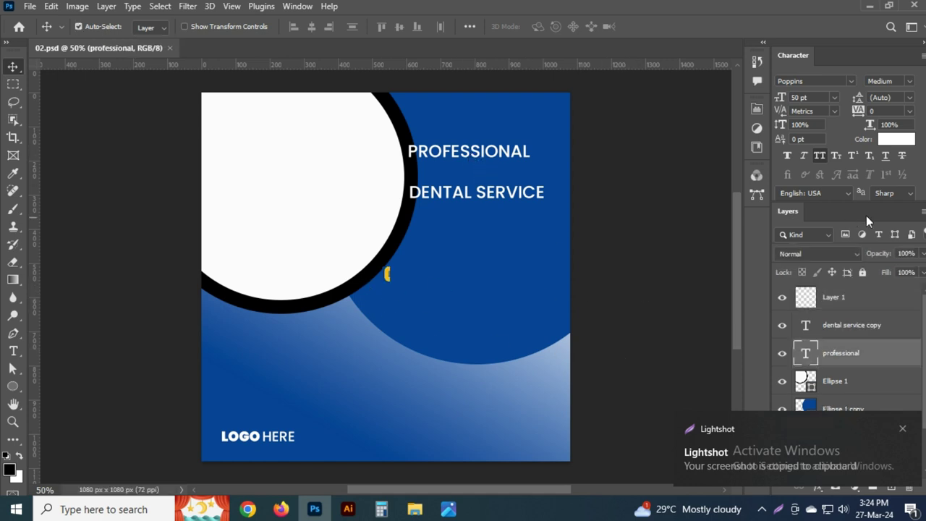
click(802, 96)
text(40)
key(Return)
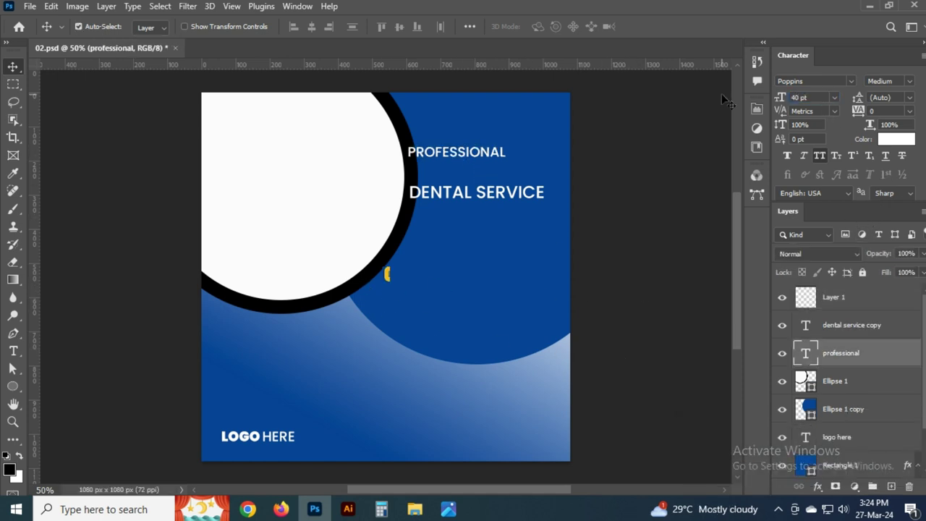
click(328, 27)
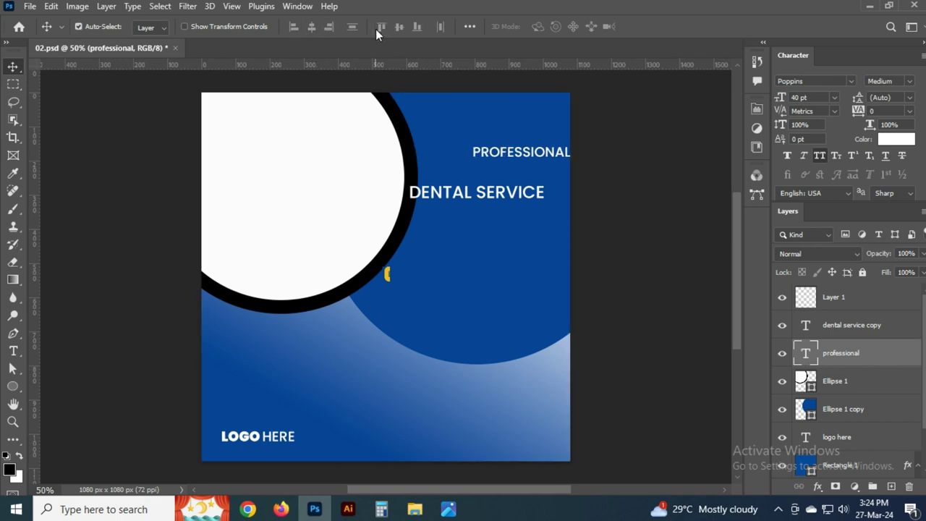
key(shift+Left)
key(shift+Left)
key(shift+Left)
key(ctrl+s)
Break DENTAL SERVICE onto two lines
key(t)
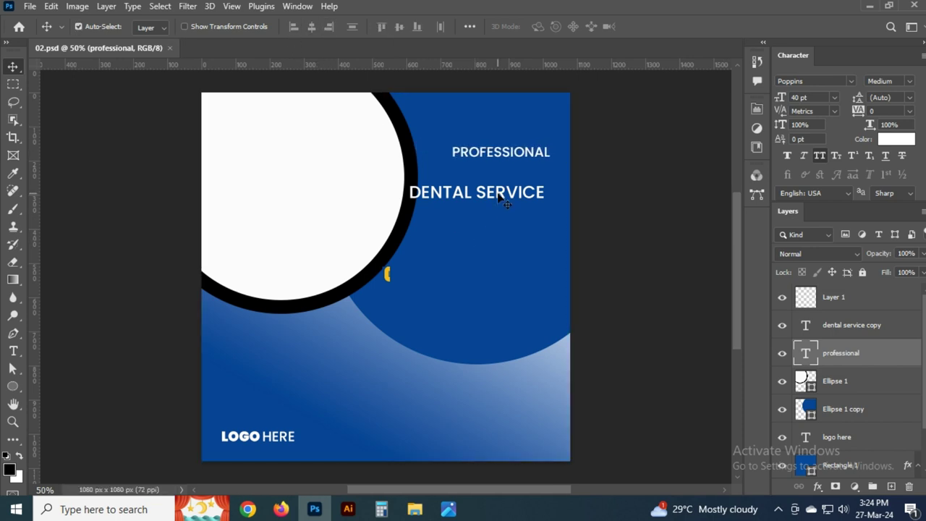
triple_click(480, 192)
click(480, 192)
key(BackSpace)
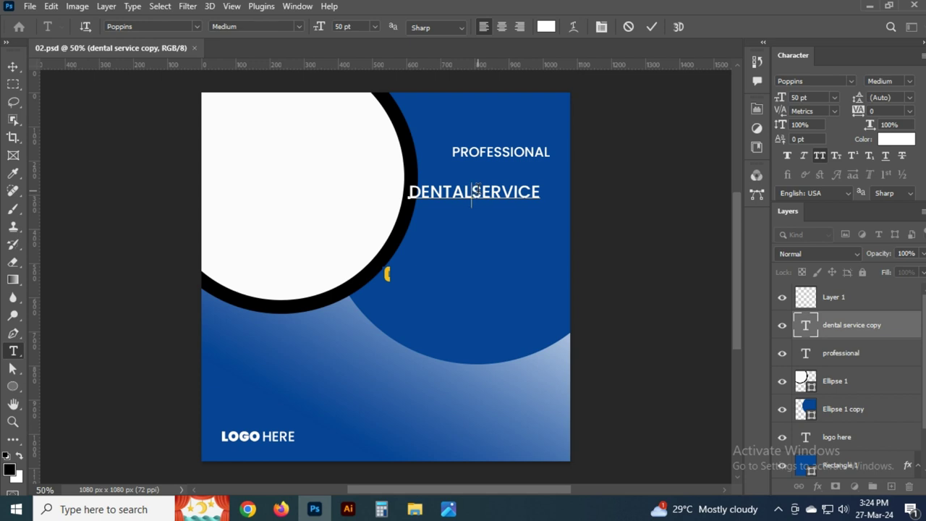
key(Return)
key(ctrl+Return)
key(v)
Right-align DENTAL SERVICE and place it under PROFESSIONAL, right of the circle
double_click(480, 197)
click(520, 27)
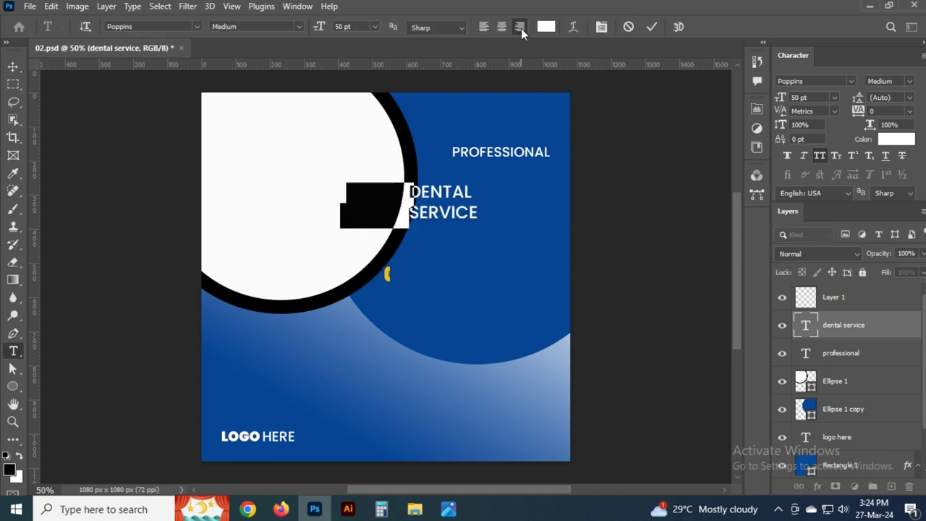
key(ctrl+Return)
key(v)
drag(384, 202, 475, 194)
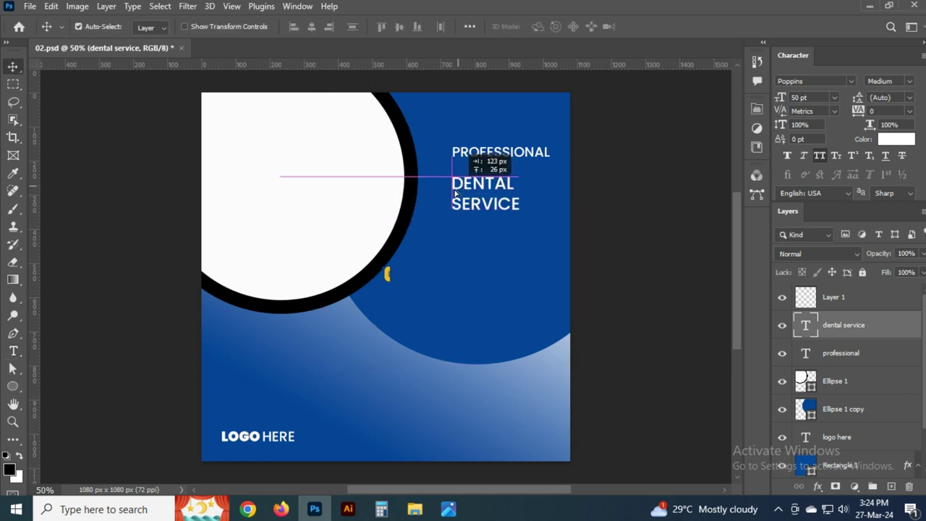
click(801, 97)
text(80)
Set DENTAL SERVICE to 80 pt Black weight and preview fonts on the headings
key(Return)
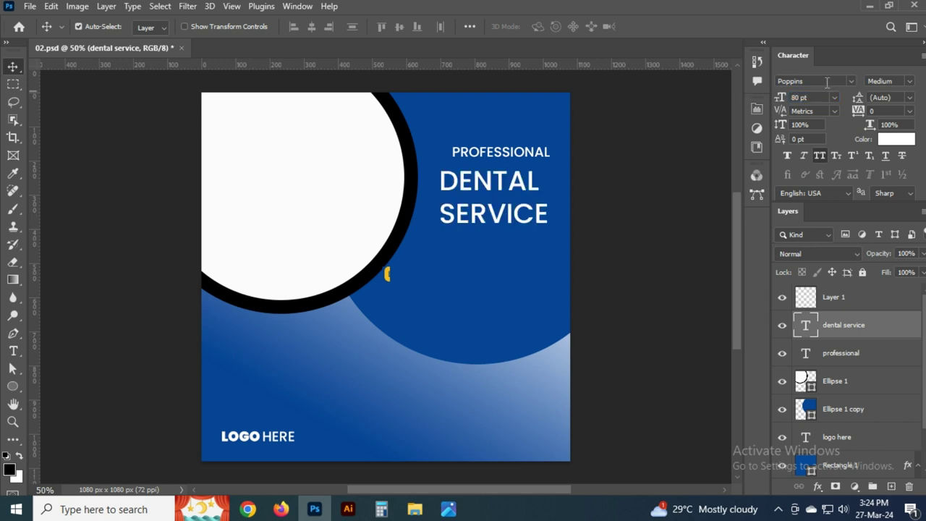
click(916, 81)
click(854, 267)
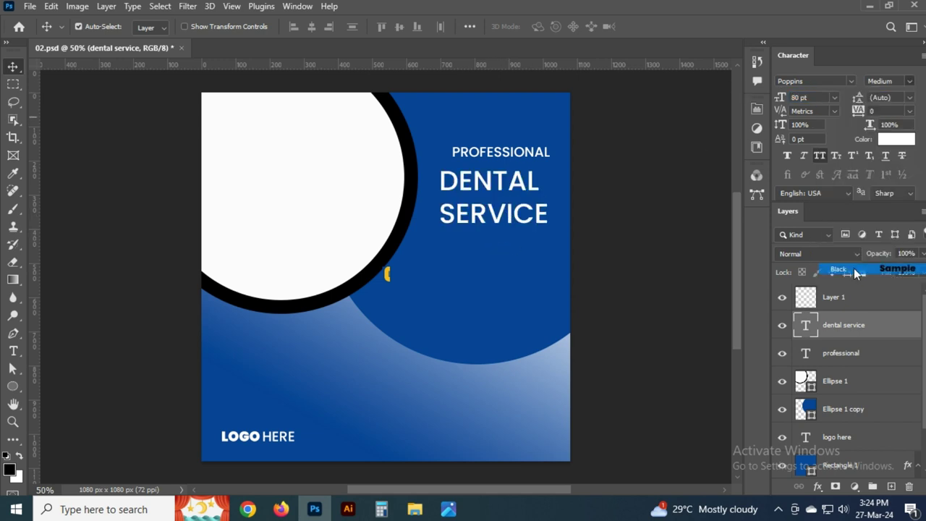
click(849, 81)
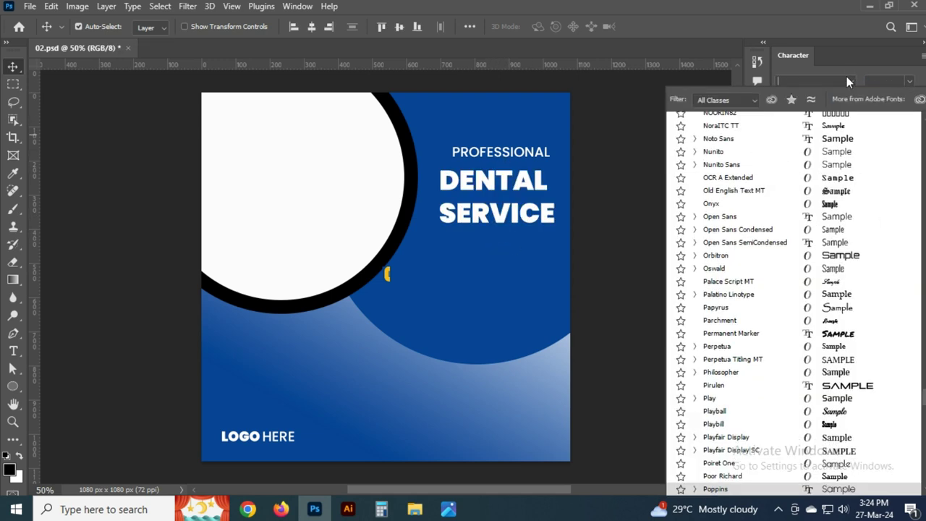
key(Down)
key(Down)
key(Up)
key(Up)
key(Up)
Apply Agency FB to both headings after trying Poppins
key(Up)
key(Up)
key(Up)
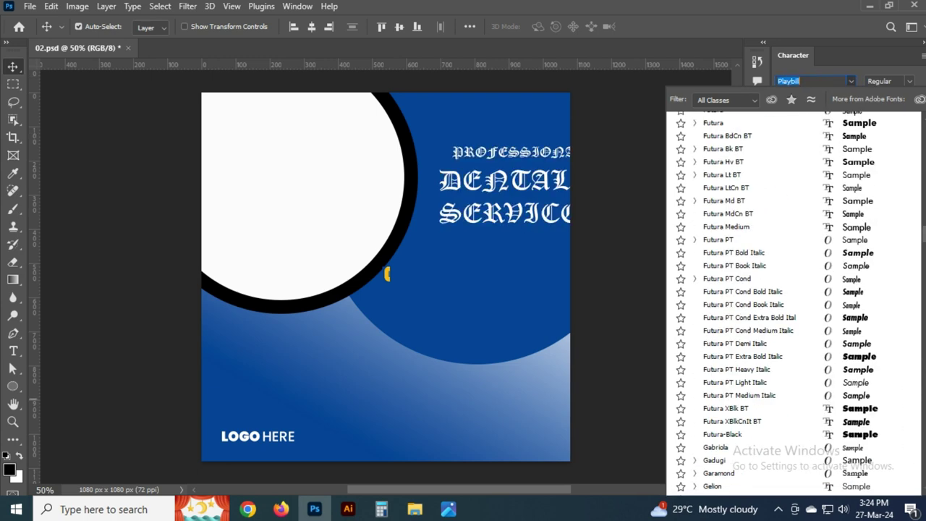
key(Return)
key(Up)
key(Up)
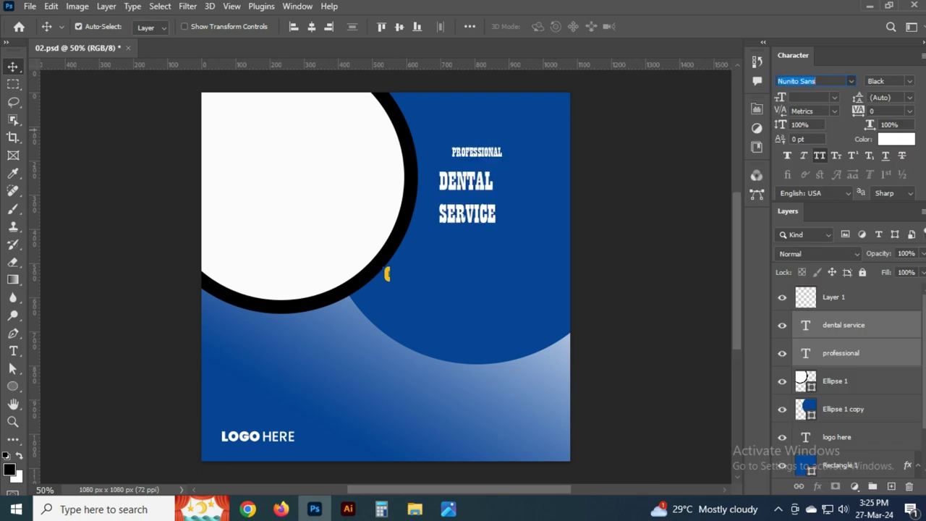
key(BackSpace)
text(Poppins)
key(Return)
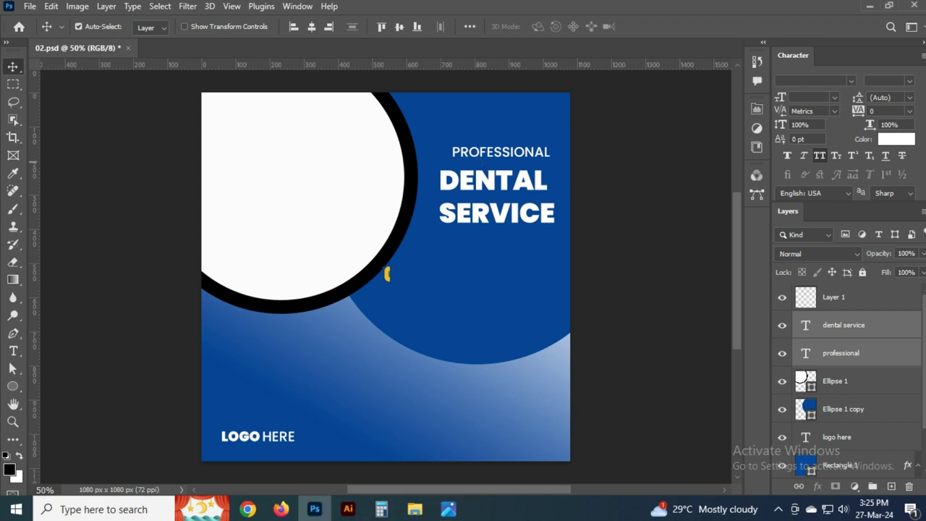
key(Up)
key(Up)
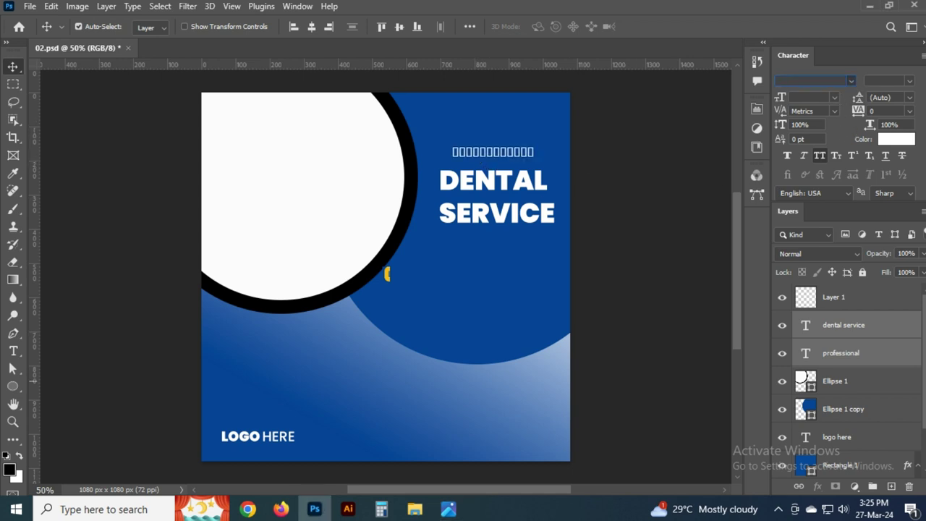
text(Agency FB)
key(Return)
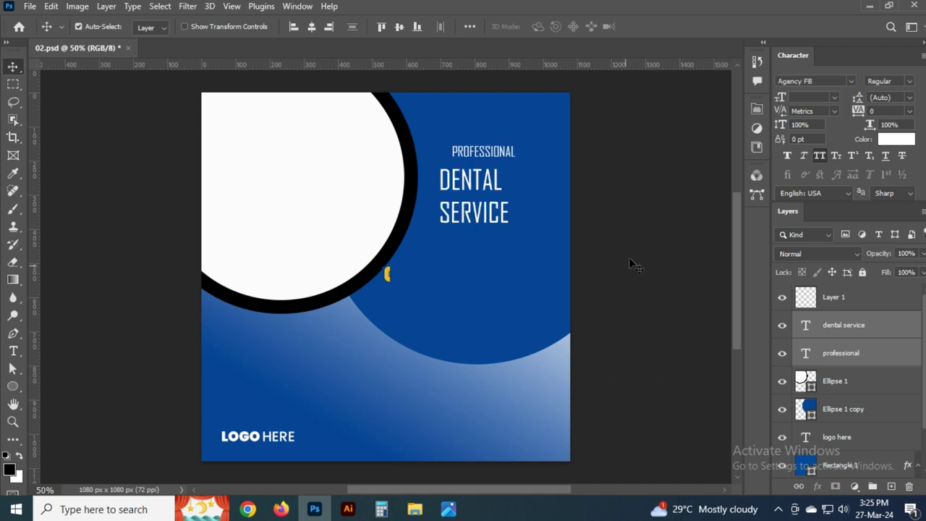
click(628, 257)
Size PROFESSIONAL to 50 pt and DENTAL SERVICE to 120 pt, moving it lower-left
click(538, 148)
double_click(796, 97)
text(50)
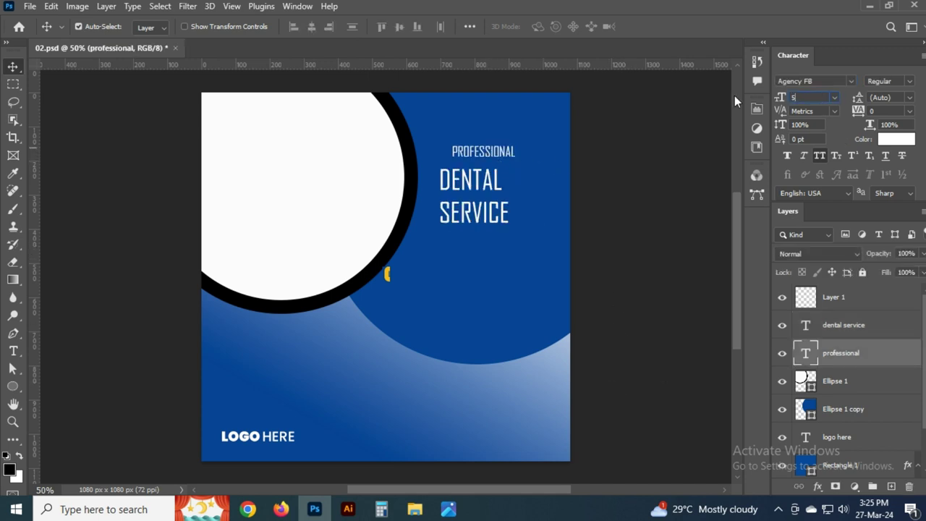
key(Return)
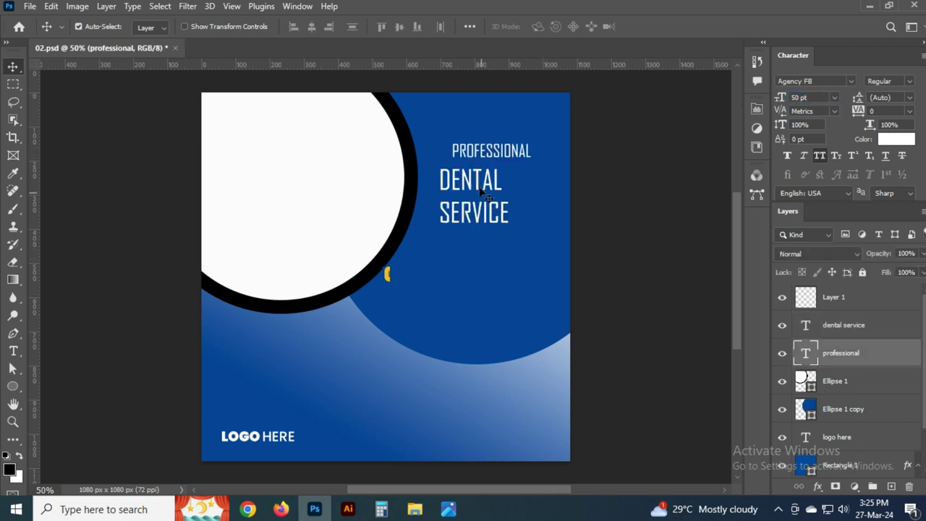
click(485, 193)
double_click(798, 97)
text(0)
key(Return)
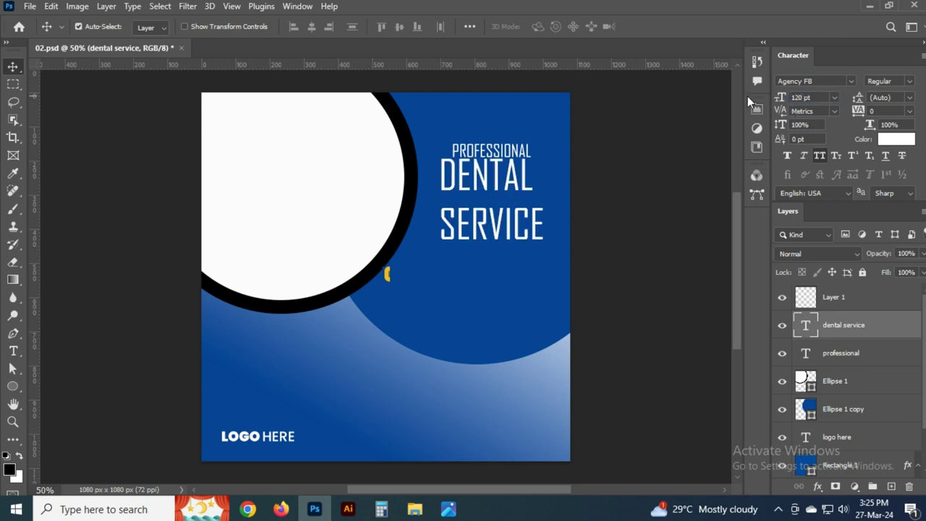
drag(508, 188, 497, 215)
Make DENTAL SERVICE bold with 110 pt leading
click(911, 81)
click(903, 105)
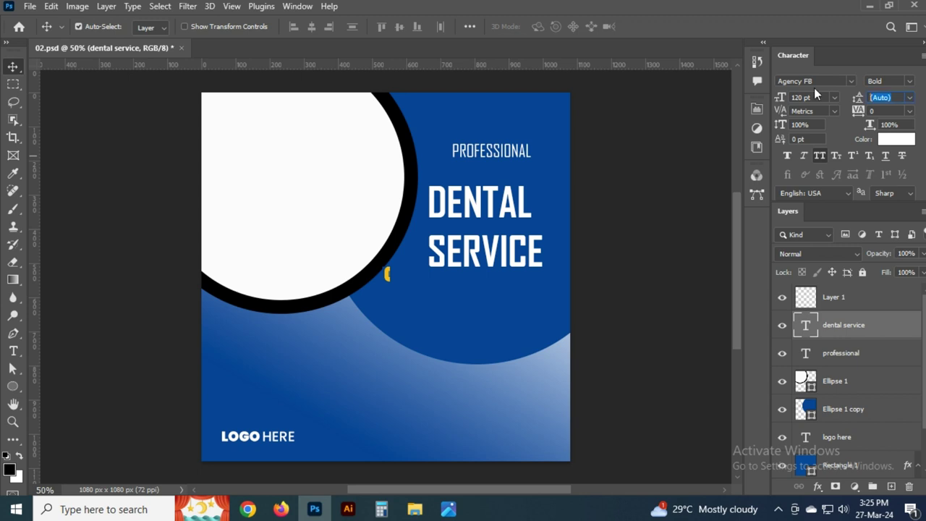
text(110)
key(Return)
Right-align DENTAL SERVICE and align both headings to a shared right edge
key(ctrl+a)
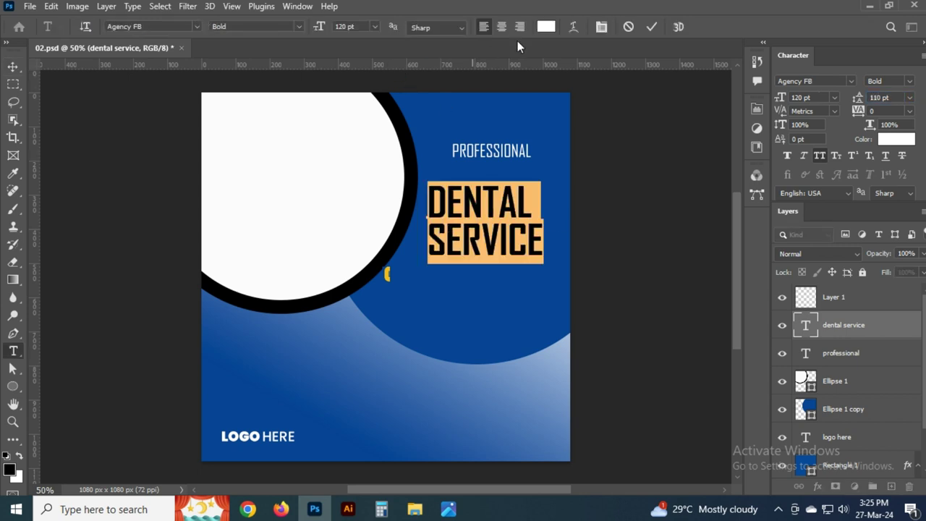
click(484, 26)
key(ctrl+Return)
shift+click(510, 156)
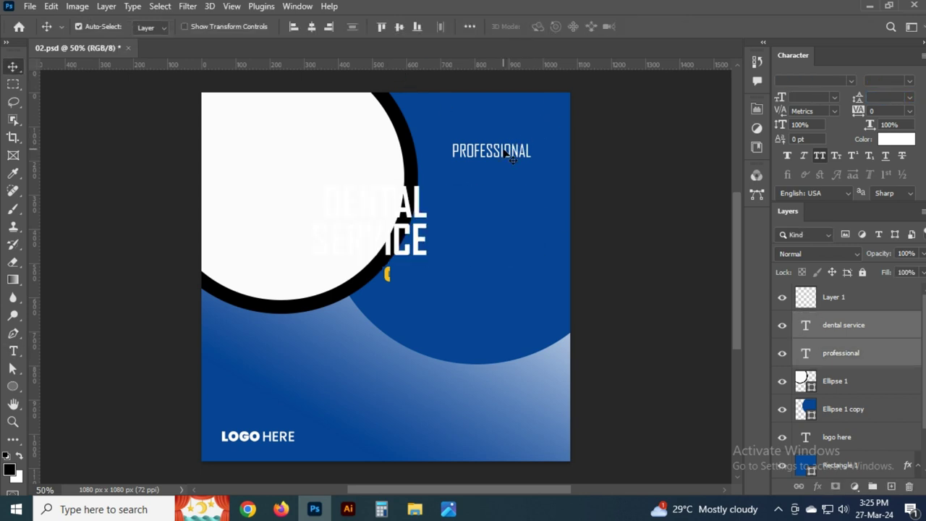
click(328, 26)
drag(536, 230, 526, 230)
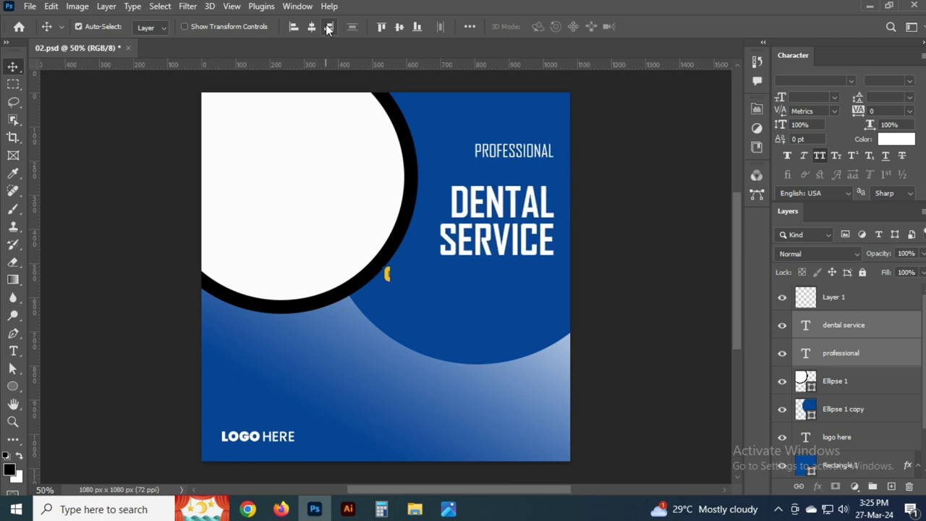
Nudge DENTAL SERVICE to sit just under PROFESSIONAL, saving the document
click(526, 228)
key(shift+Up)
key(shift+Up)
key(shift+Up)
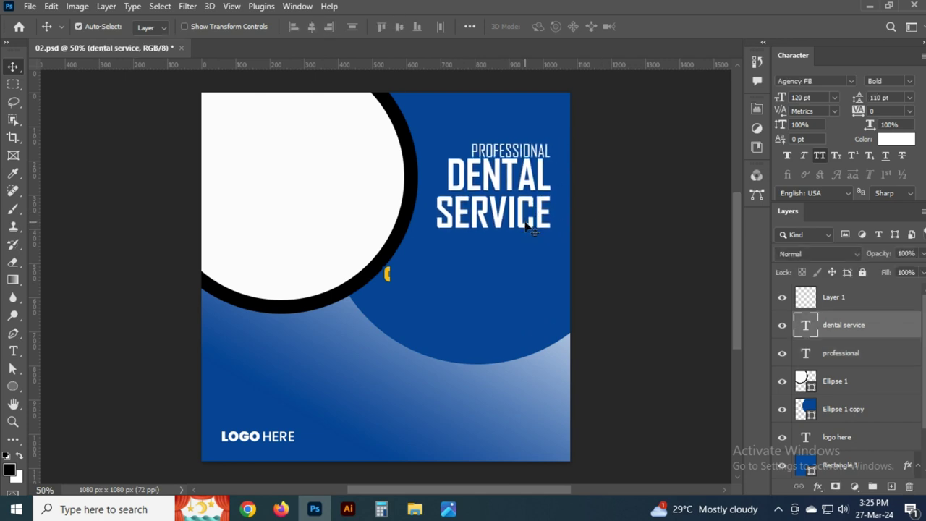
key(shift+Down)
key(shift+Down)
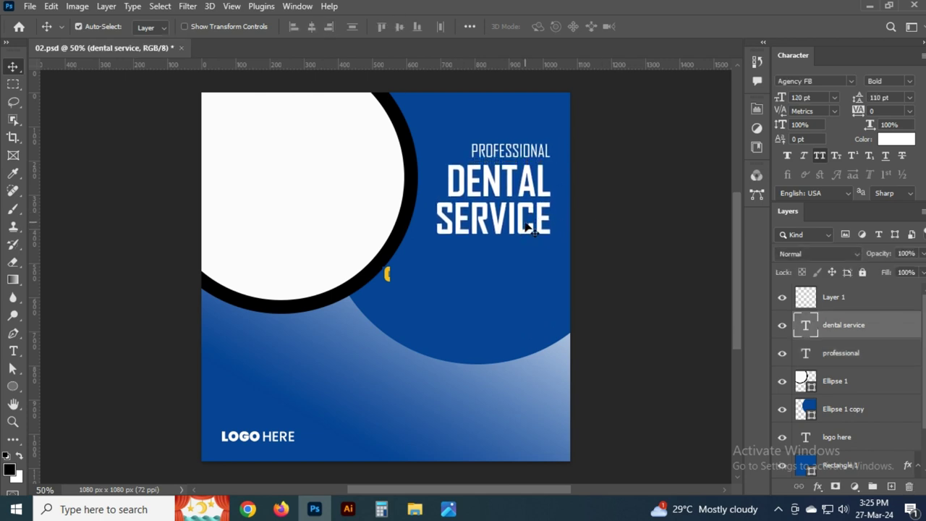
key(ctrl+s)
click(645, 186)
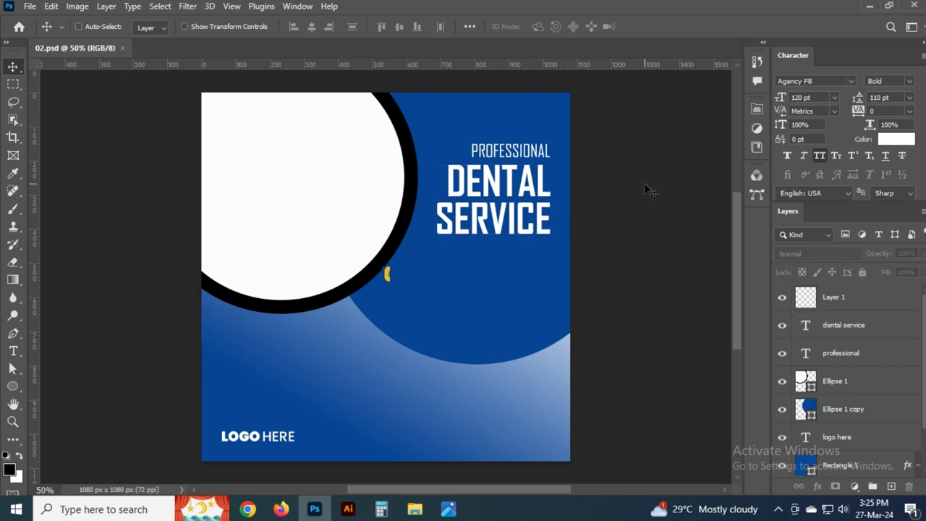
click(492, 181)
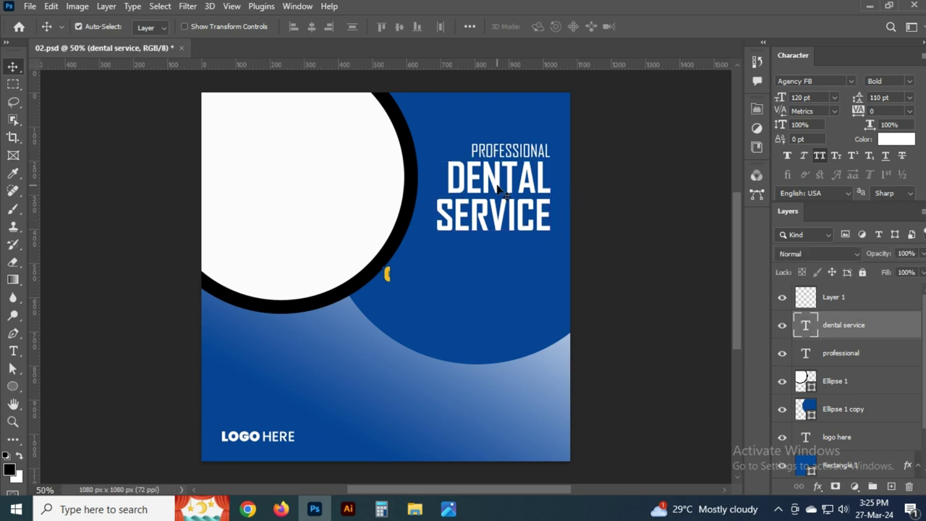
key(shift+Down)
key(ctrl+s)
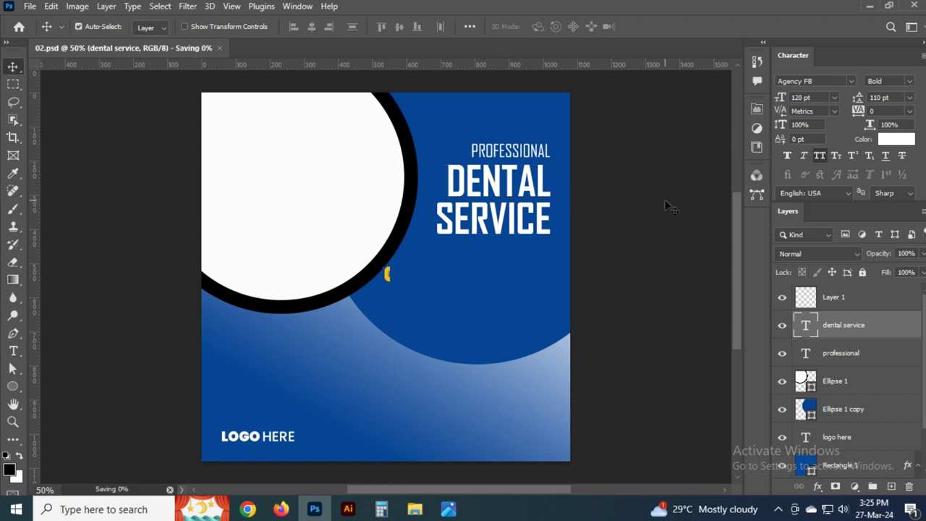
click(666, 205)
Add a 30 pt placeholder paragraph text box with automatic line spacing in the lower middle
key(t)
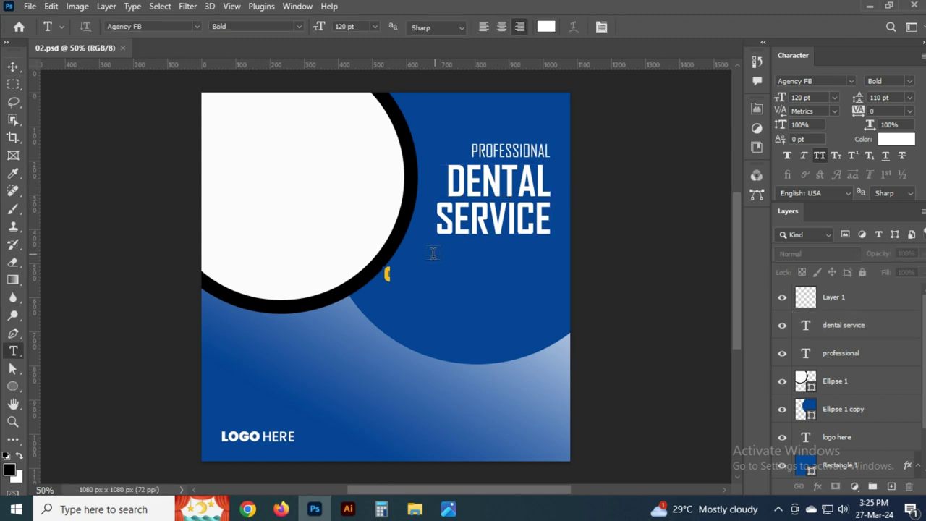
click(801, 97)
text(30)
key(Return)
mouse_move(324, 344)
mouse_down()
mouse_move(508, 396)
mouse_move(510, 405)
mouse_up()
click(909, 97)
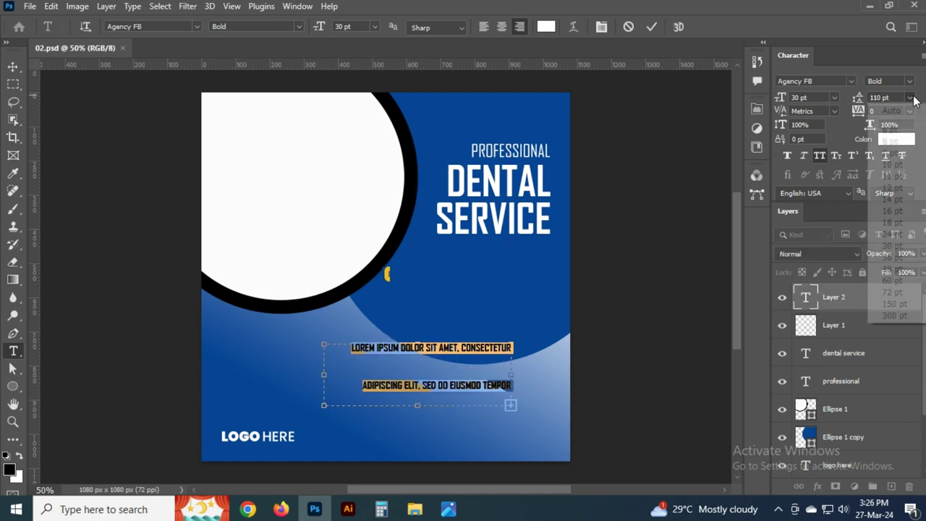
click(882, 105)
click(13, 66)
Reposition and left-align the paragraph, deleting the placeholder after 'DOLORE MAGNA ALIQUA.'
drag(438, 391, 447, 369)
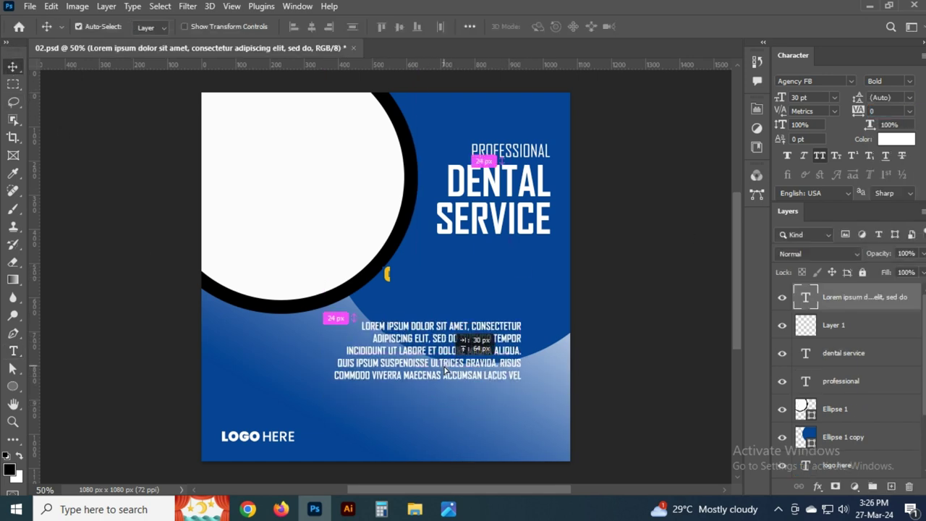
key(Return)
click(484, 27)
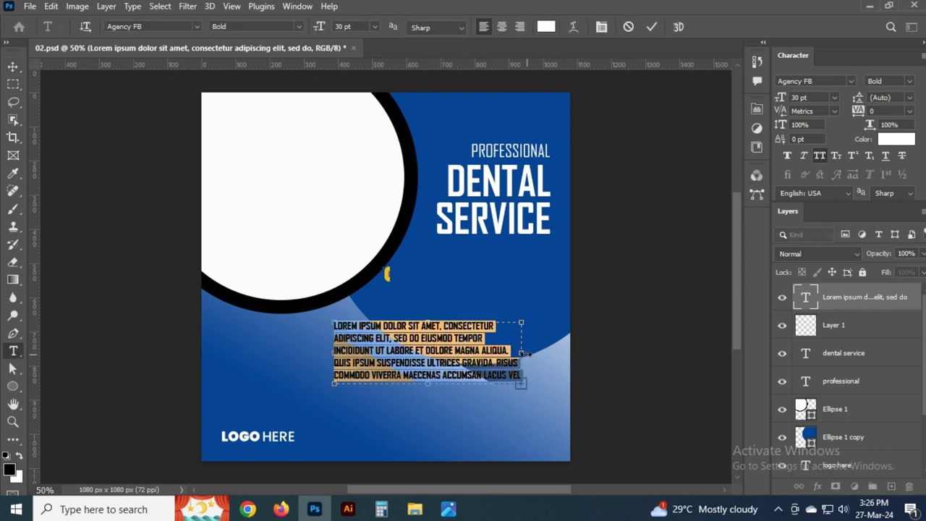
drag(525, 353, 549, 353)
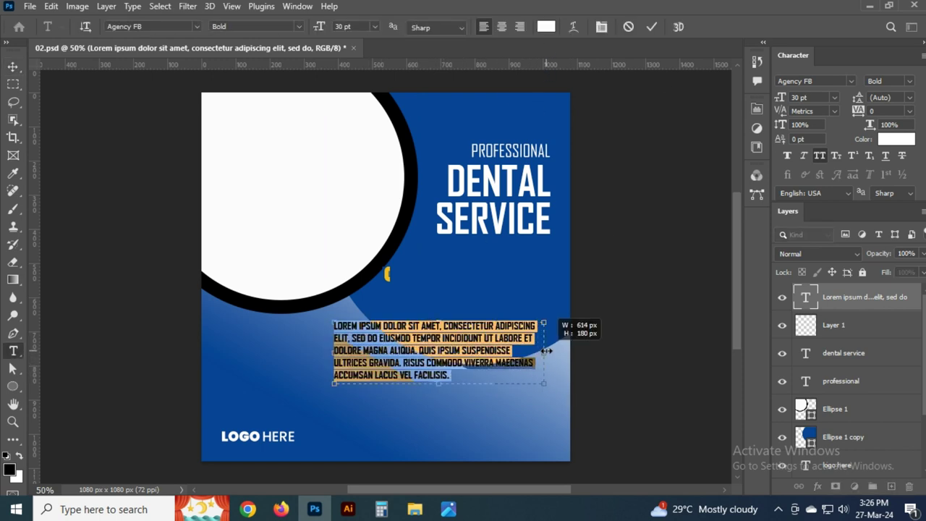
click(418, 349)
key(ctrl+shift+End)
key(Delete)
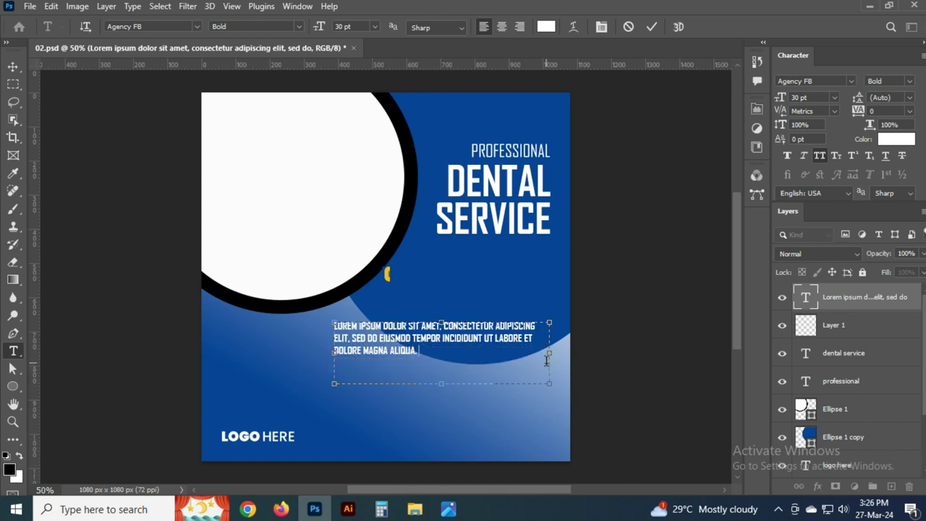
drag(550, 359, 500, 352)
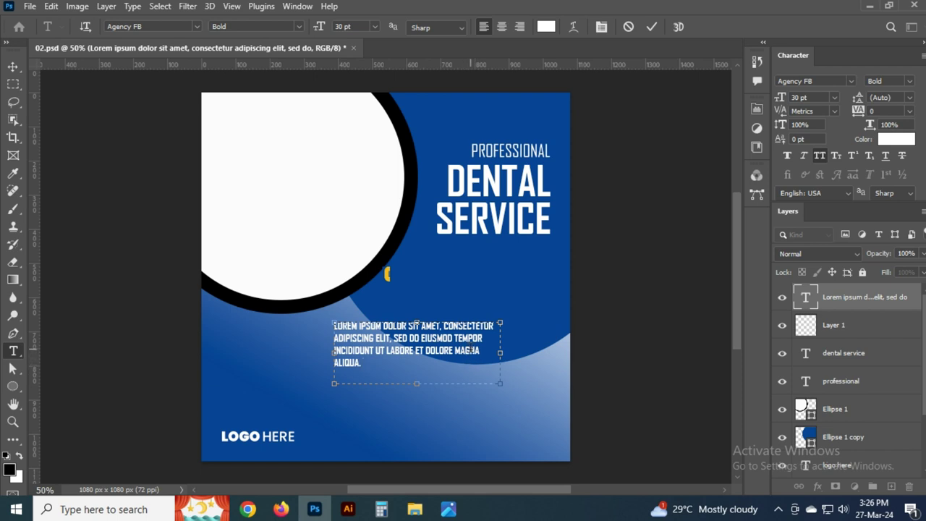
Delete 'CONSECTETUR', right-align the paragraph and move it up under DENTAL SERVICE
drag(439, 326, 526, 331)
key(BackSpace)
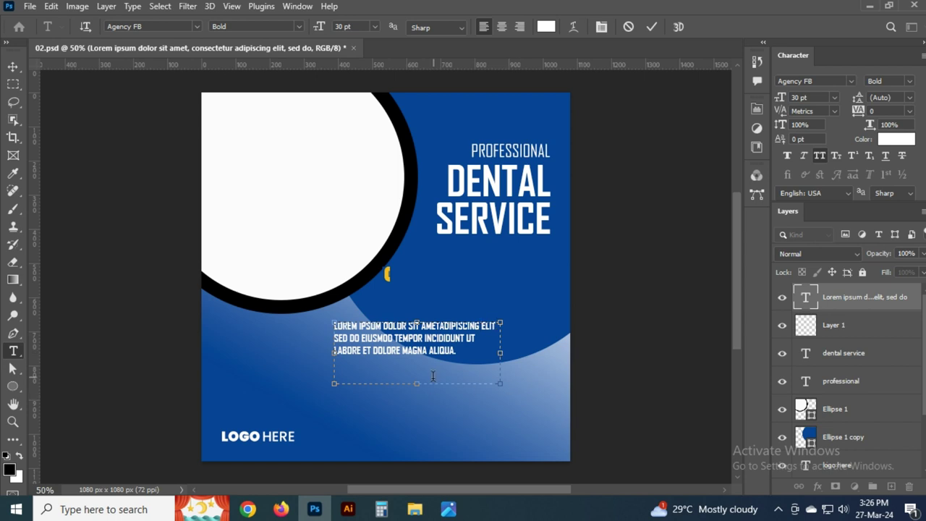
drag(417, 383, 418, 364)
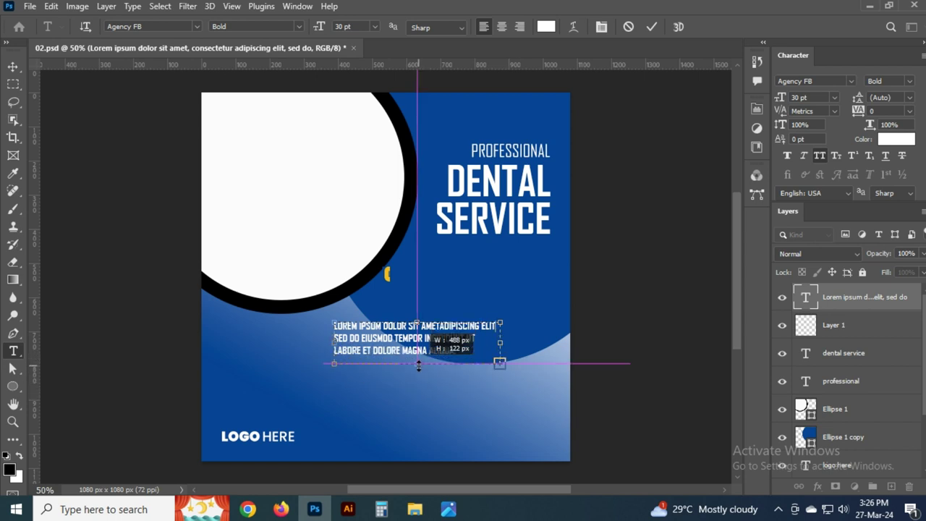
key(ctrl+a)
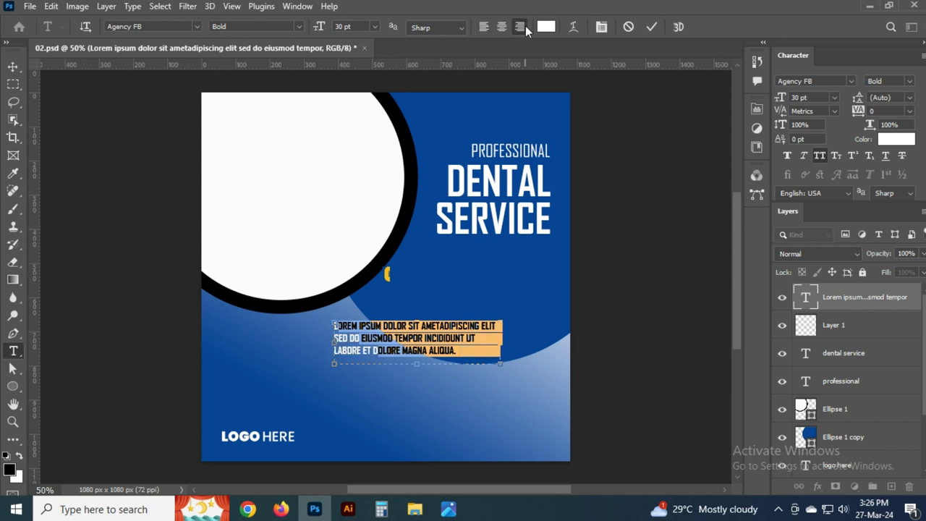
click(525, 25)
key(ctrl+Return)
key(v)
drag(446, 342, 507, 275)
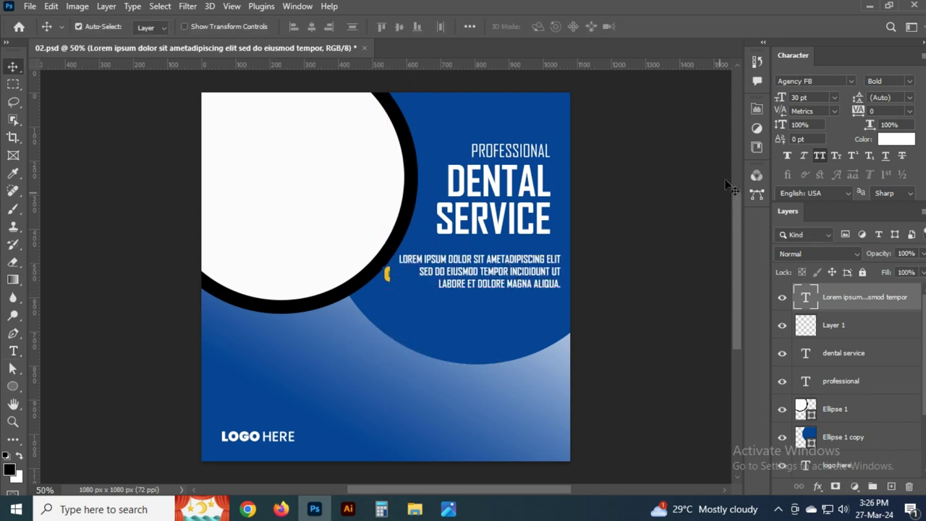
Set the paragraph to 25 pt and narrow its text box from the left
click(799, 97)
text(25)
key(Return)
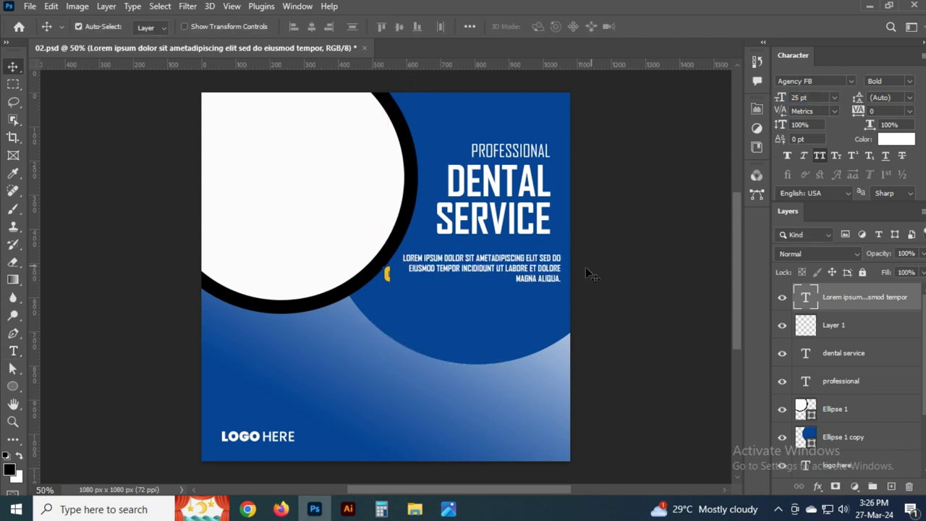
double_click(550, 269)
drag(388, 275, 427, 269)
key(ctrl+Return)
Align the paragraph to the canvas right edge, nudge it under SERVICE, and save
key(v)
key(ctrl+a)
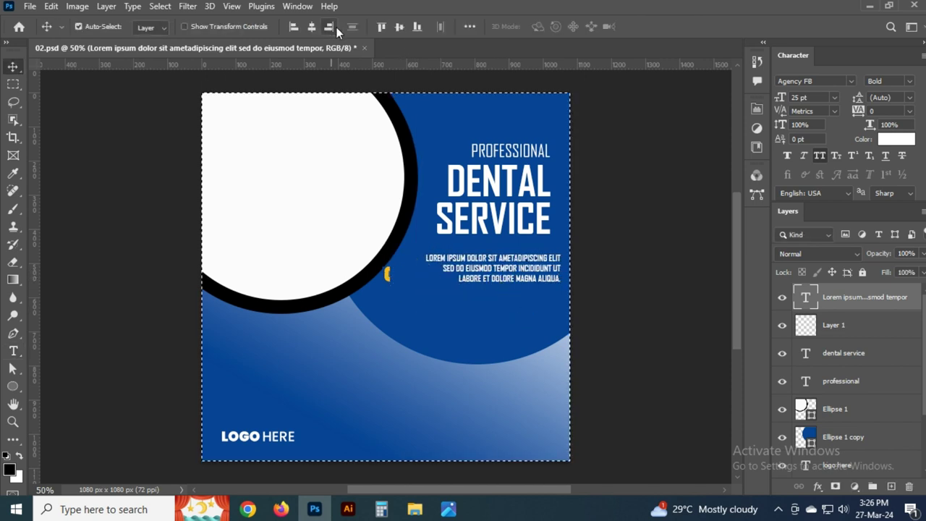
click(335, 27)
key(ctrl+d)
key(shift+Left)
key(shift+Left)
key(shift+Left)
key(shift+Left)
key(shift+Left)
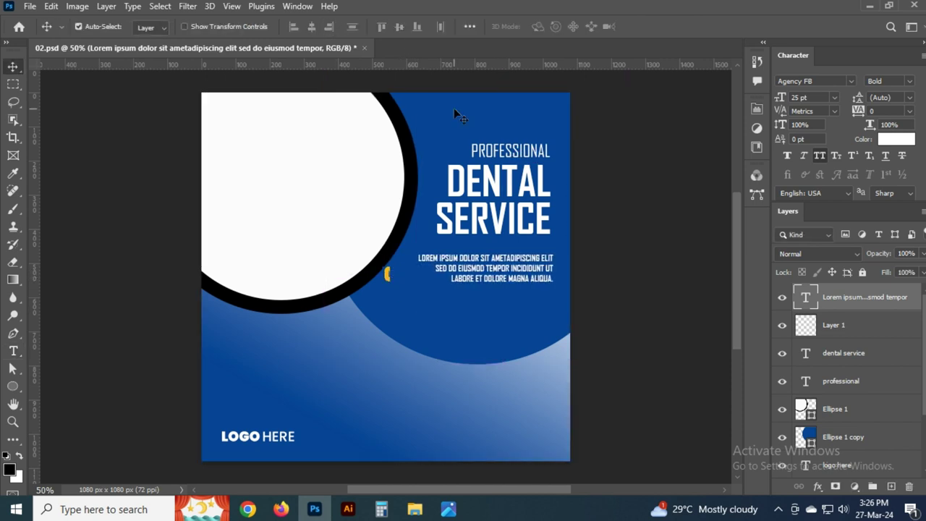
key(shift+Left)
key(shift+Up)
key(shift+Up)
key(shift+Up)
key(shift+Up)
key(shift+Up)
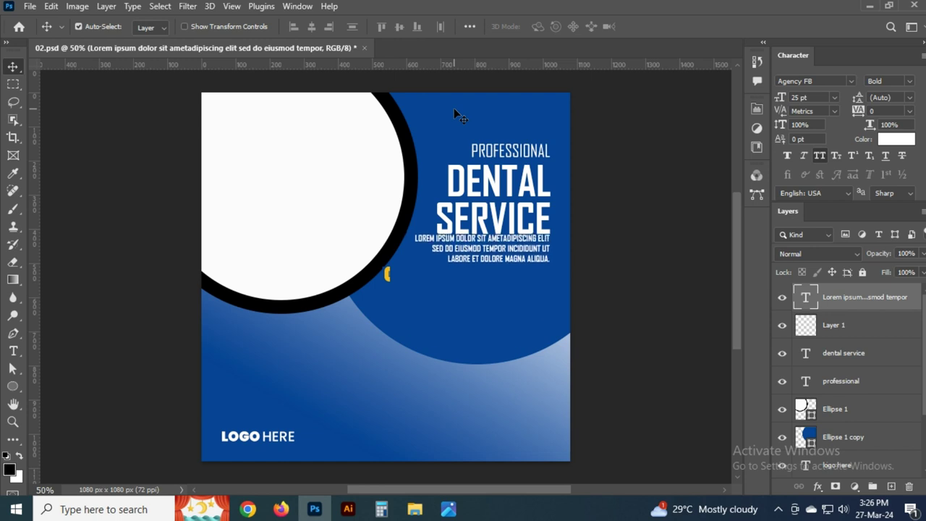
key(shift+Down)
key(shift+Down)
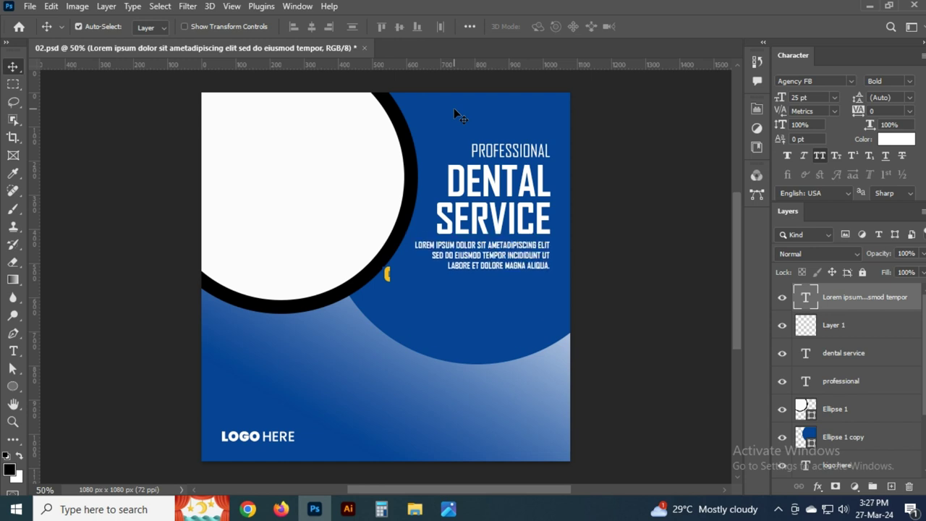
key(shift+Down)
key(shift+Up)
key(ctrl+s)
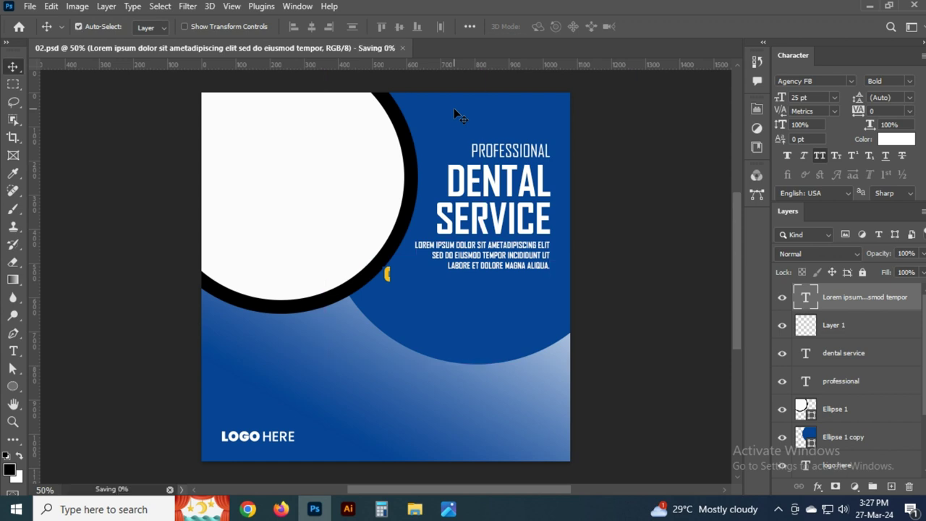
Draw a rectangle in the lower middle of the poster
click(646, 191)
key(u)
right_click(13, 389)
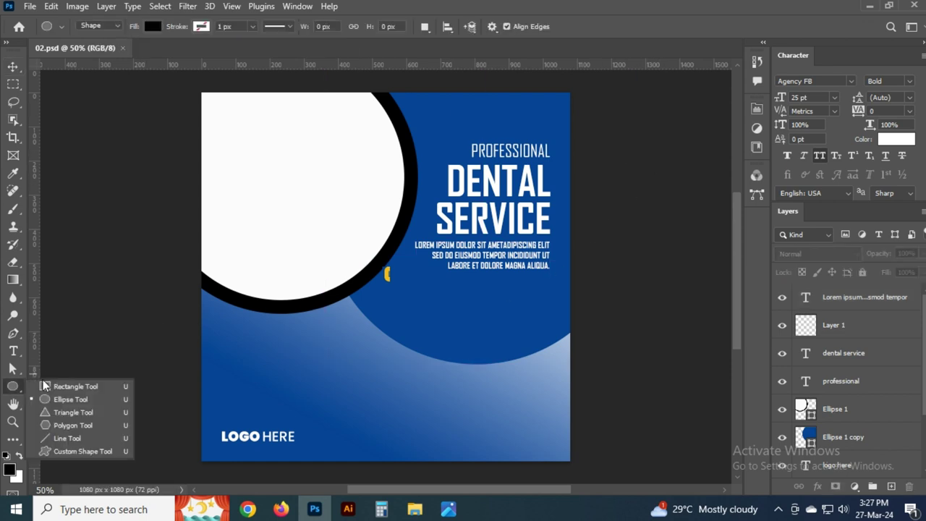
click(62, 383)
drag(386, 355, 470, 383)
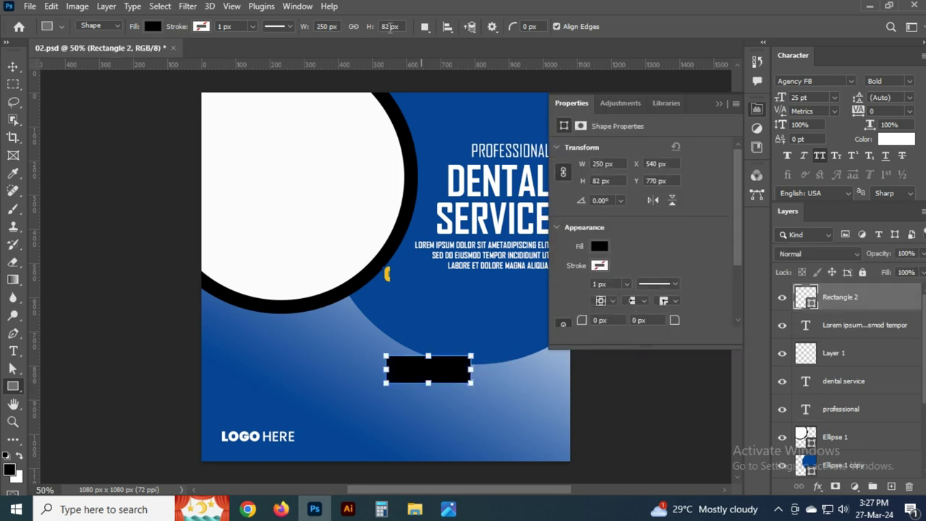
Fill the rectangle with yellow sampled from the small yellow shape
key(v)
click(756, 108)
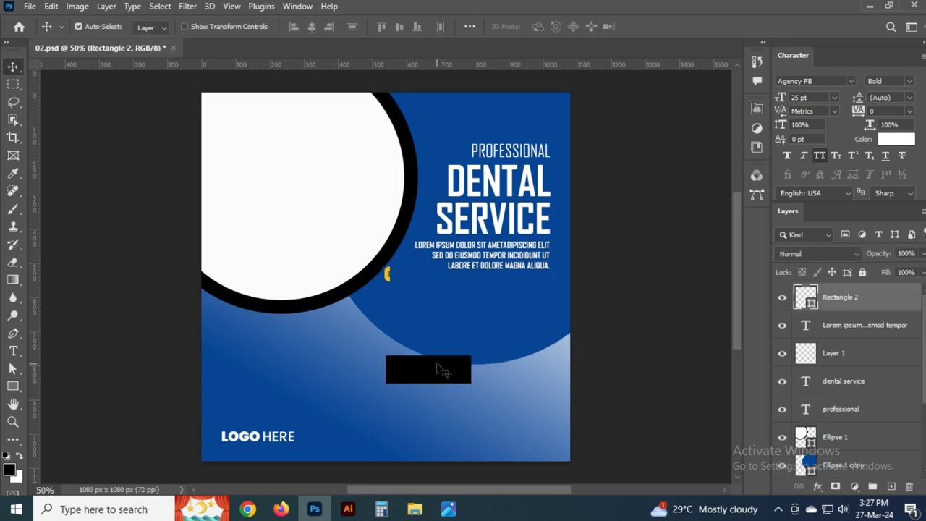
key(ctrl+1)
double_click(807, 300)
click(388, 269)
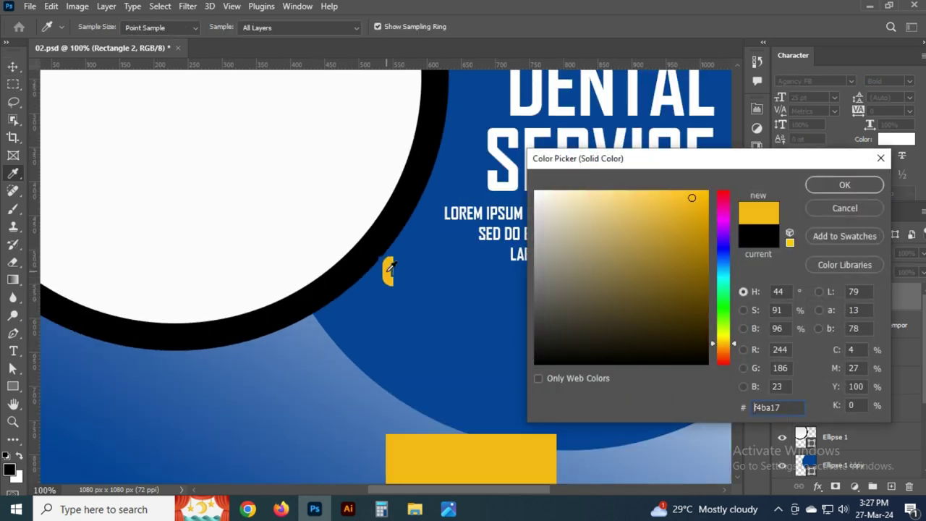
key(Return)
scroll(387, 246, down, 3)
click(463, 418)
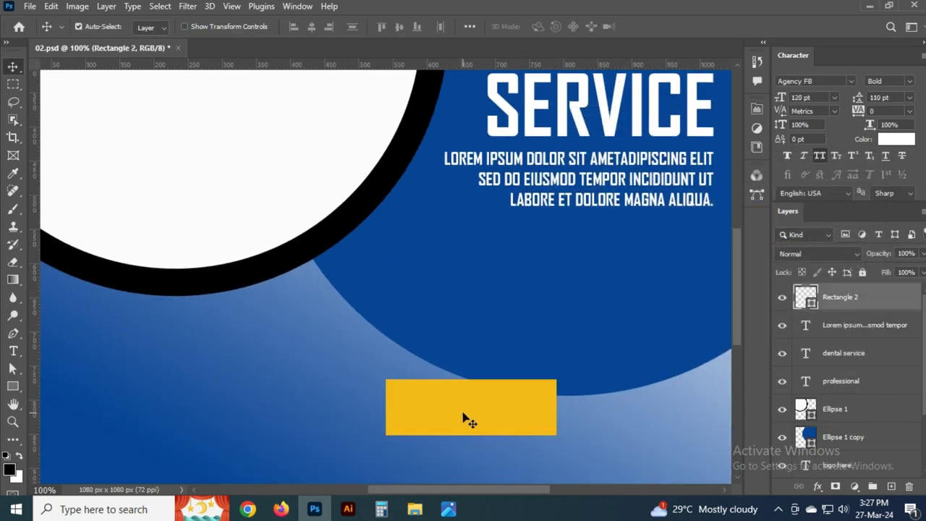
Make the rectangle 200 px wide and move it up into the blue circle
key(u)
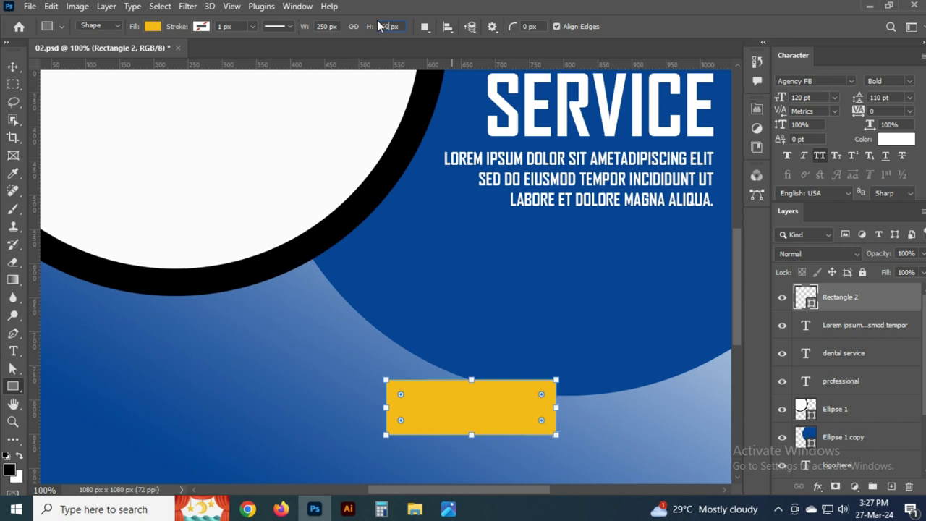
text(60)
key(Return)
double_click(327, 26)
text(200)
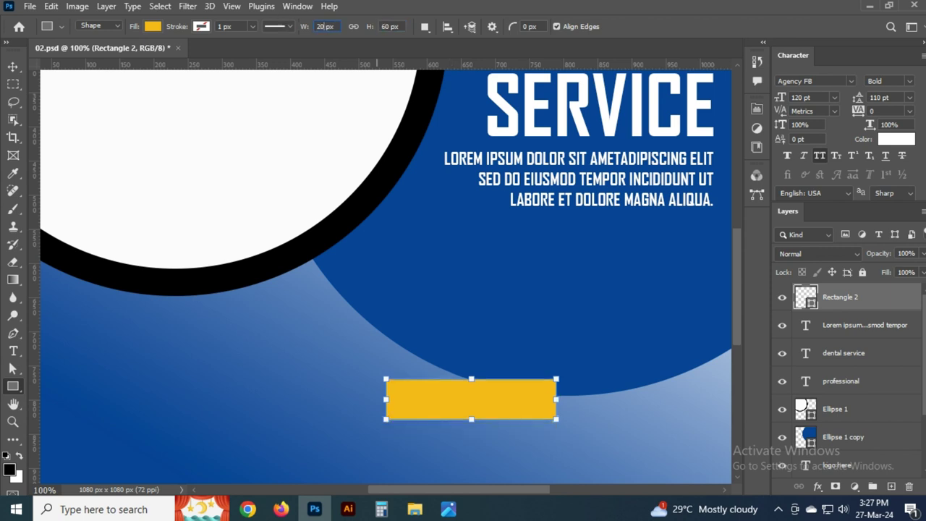
key(Return)
key(v)
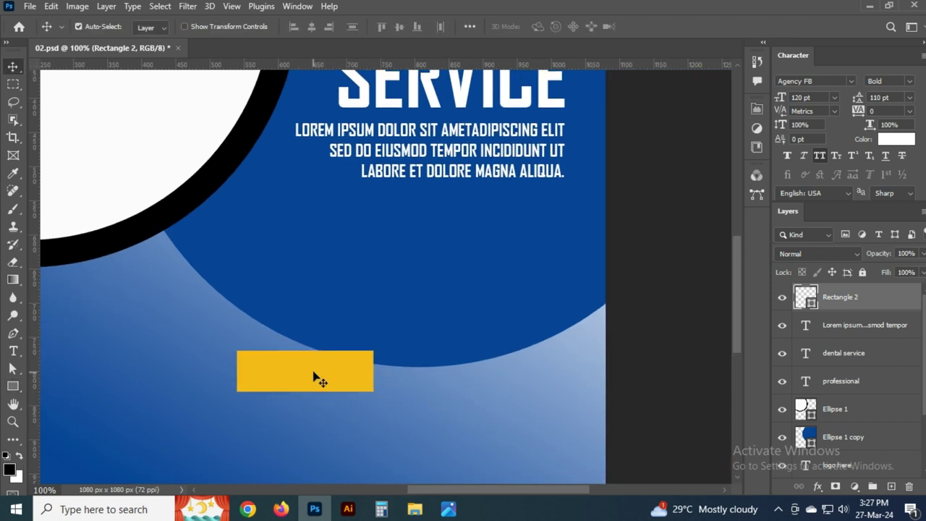
drag(316, 376, 467, 277)
Resize the yellow rectangle to 180 × 50 px
key(u)
click(370, 27)
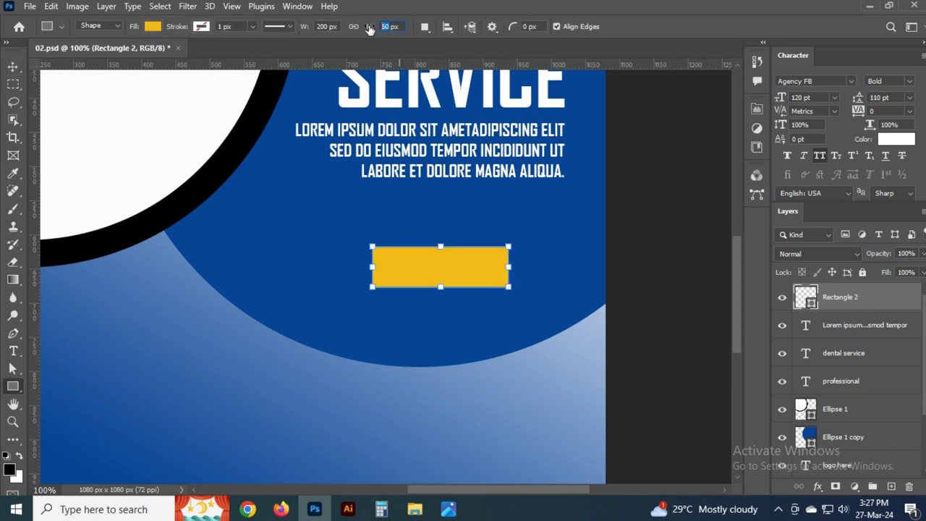
text(50)
key(Return)
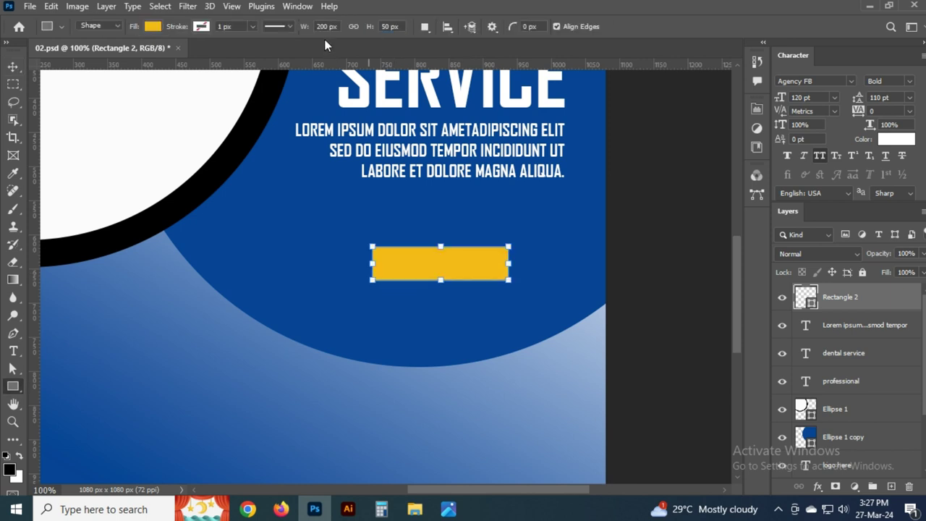
double_click(323, 26)
text(18)
key(Return)
key(v)
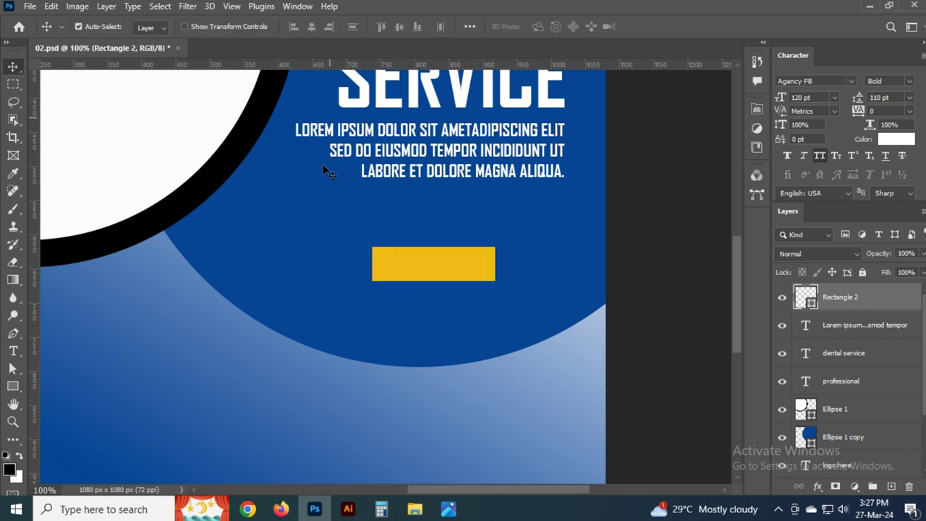
click(643, 270)
Add a 30 pt placeholder text layer and move it toward the poster centre
key(t)
click(379, 393)
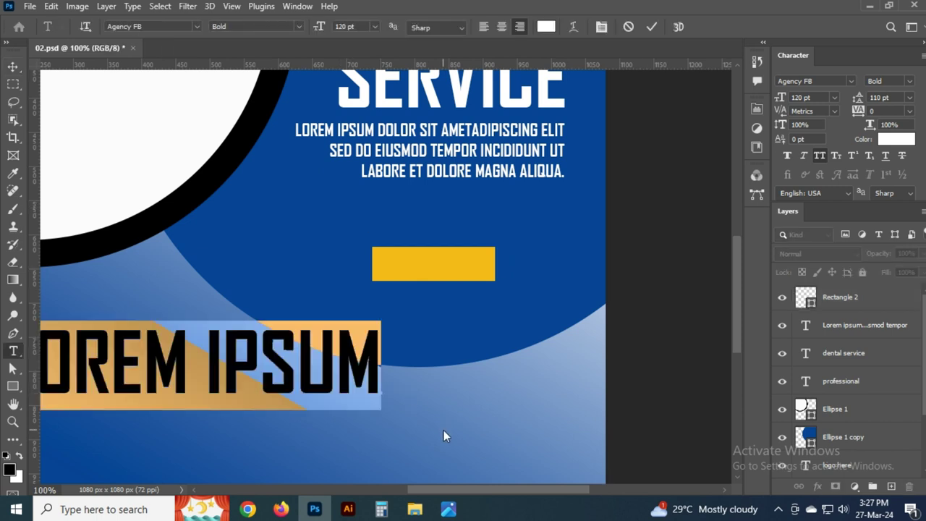
click(800, 97)
text(30)
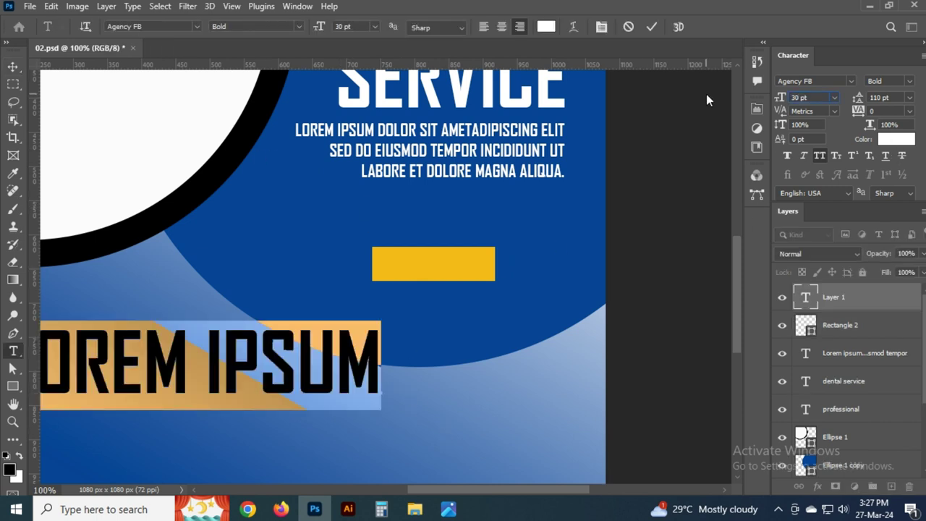
key(Return)
key(ctrl+Return)
key(v)
drag(345, 376, 425, 312)
Replace the placeholder with 'LEARN MORE' and move it onto the yellow rectangle
double_click(404, 319)
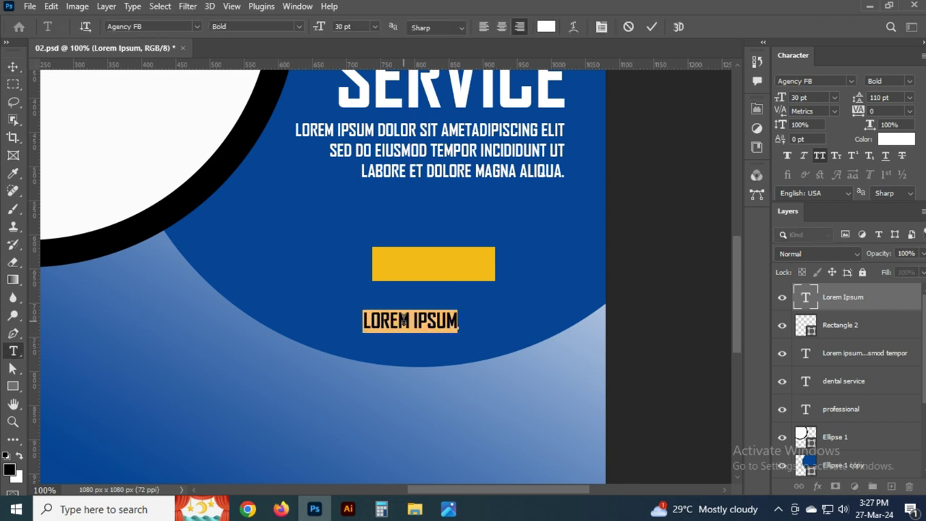
text(LEA)
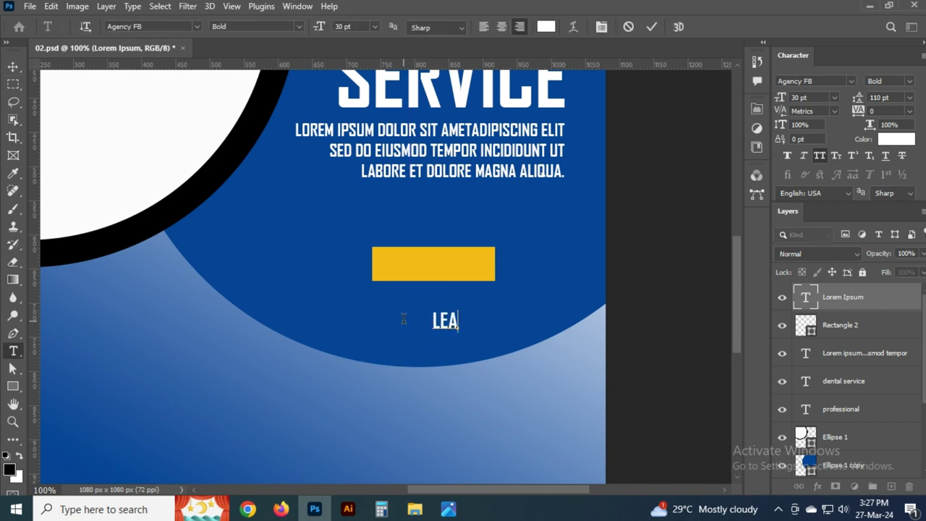
key(BackSpace)
key(BackSpace)
key(BackSpace)
text(RE)
text(A)
key(BackSpace)
key(BackSpace)
key(BackSpace)
text(LEARN )
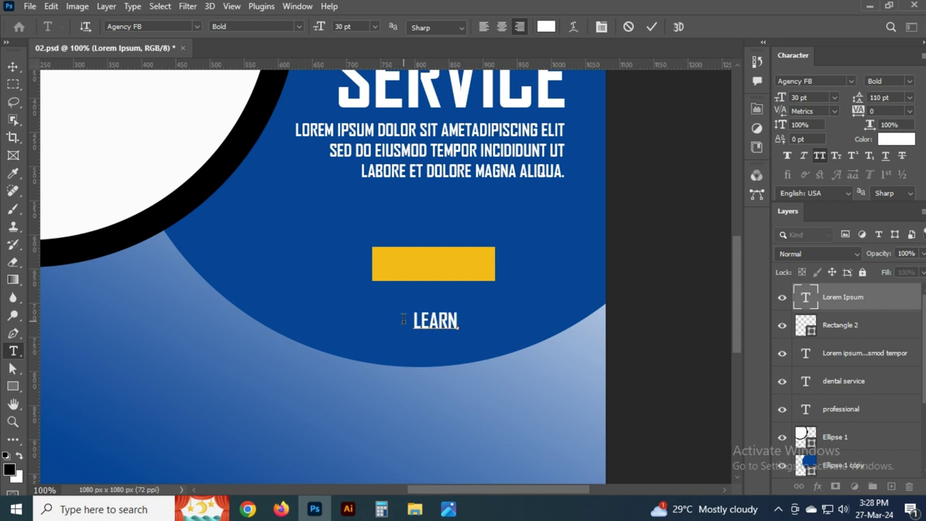
text(MORE)
key(ctrl+Return)
key(v)
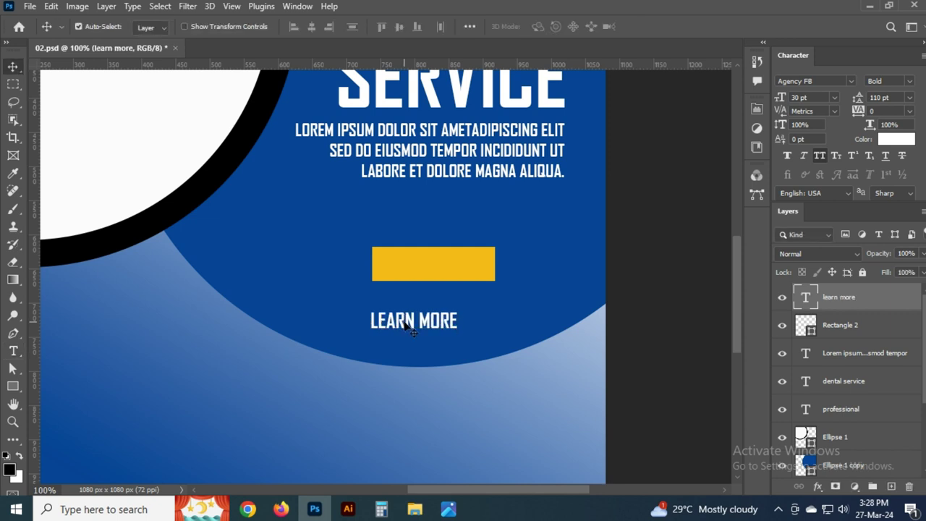
drag(401, 321, 416, 268)
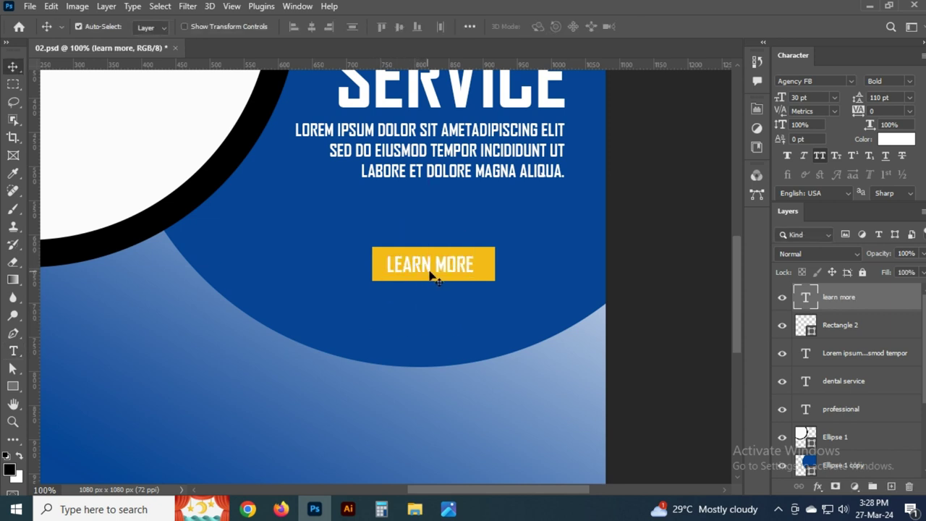
Colour LEARN MORE with the poster's dark blue and select it together with the rectangle
click(896, 139)
click(481, 211)
key(Return)
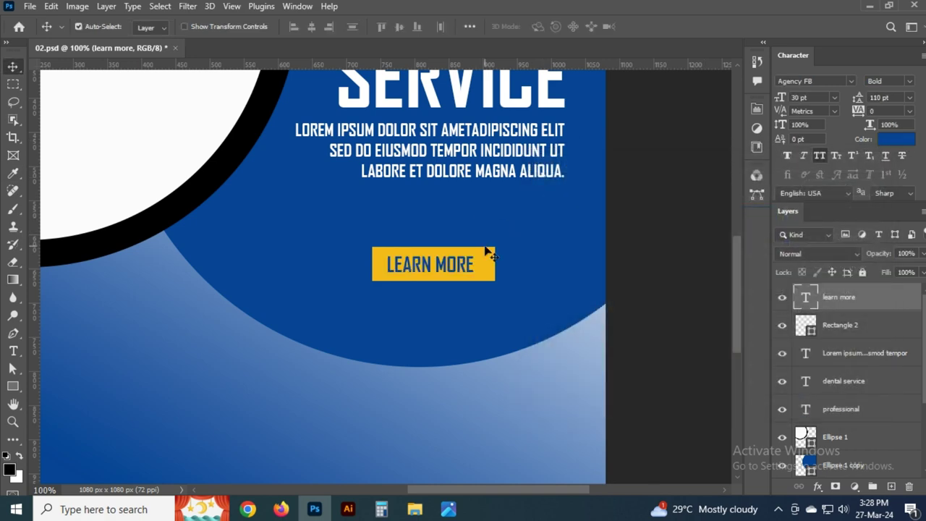
click(485, 260)
key(u)
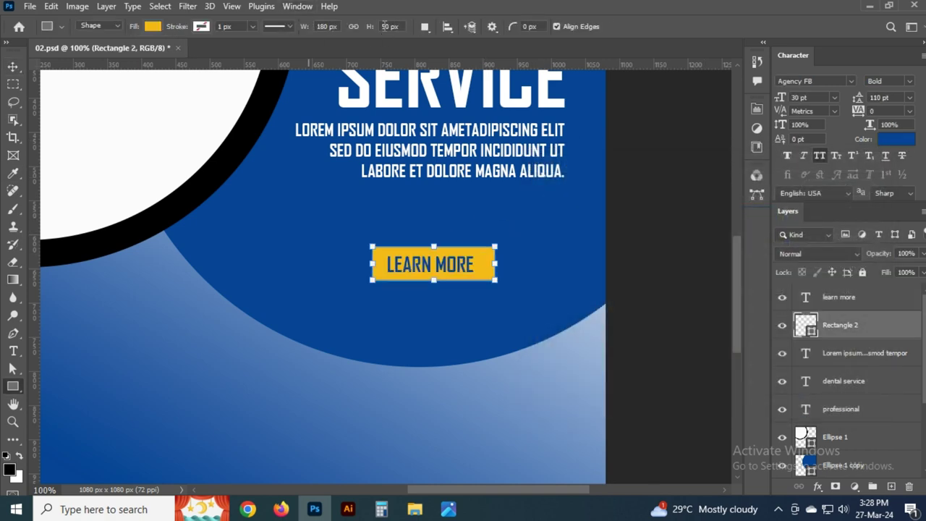
key(v)
shift+click(430, 269)
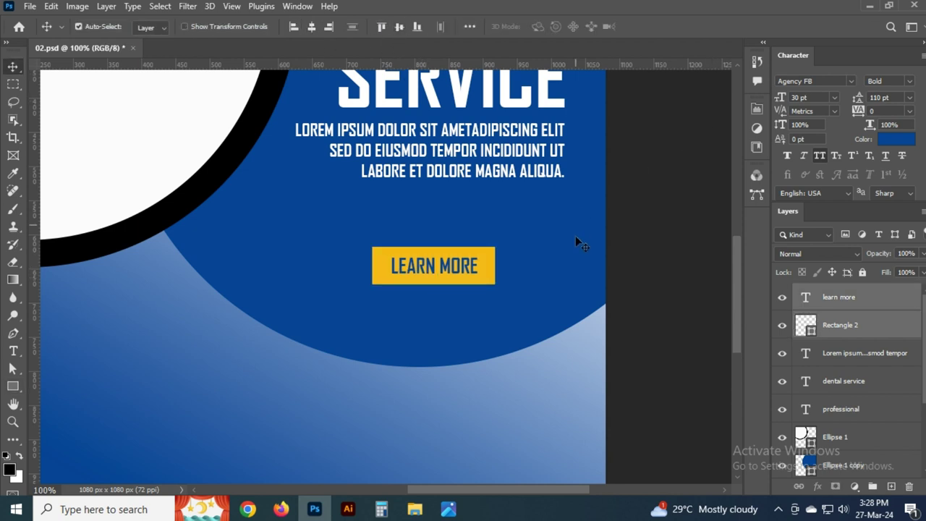
Right-align the button to the canvas, nudge it under the paragraph, and centre the text
key(ctrl+a)
click(330, 27)
key(ctrl+d)
key(shift+Left)
key(shift+Left)
key(shift+Left)
key(shift+Left)
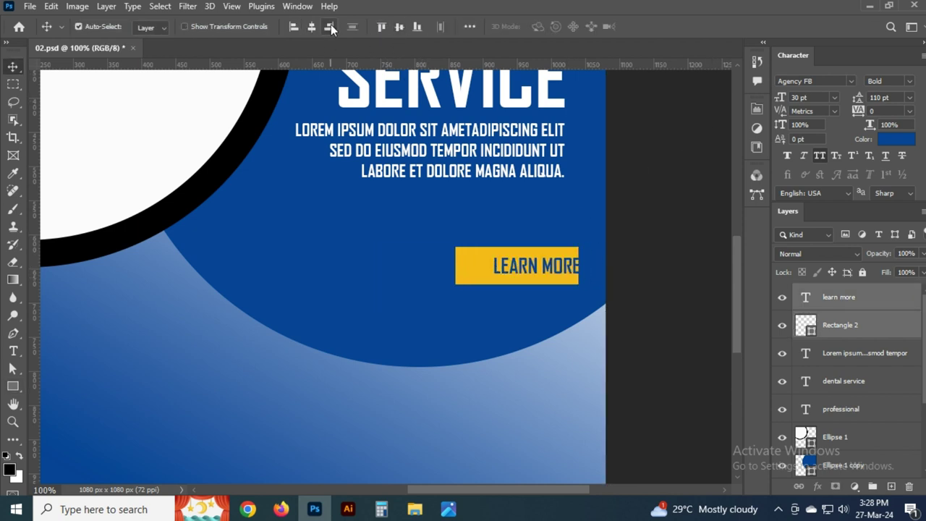
key(shift+Left)
key(shift+Left)
key(shift+Up)
key(shift+Up)
key(shift+Up)
key(shift+Up)
key(shift+Up)
key(shift+Up)
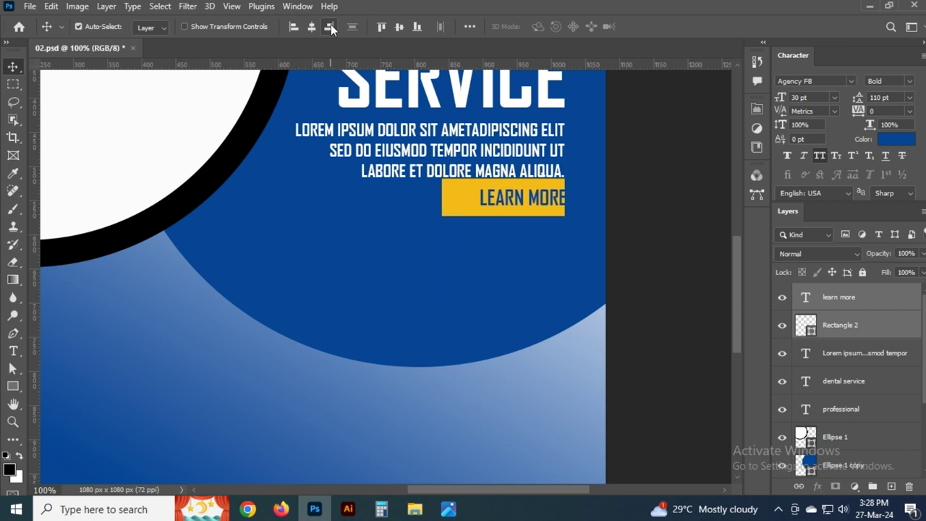
key(shift+Down)
key(shift+Down)
key(shift+Down)
key(shift+Down)
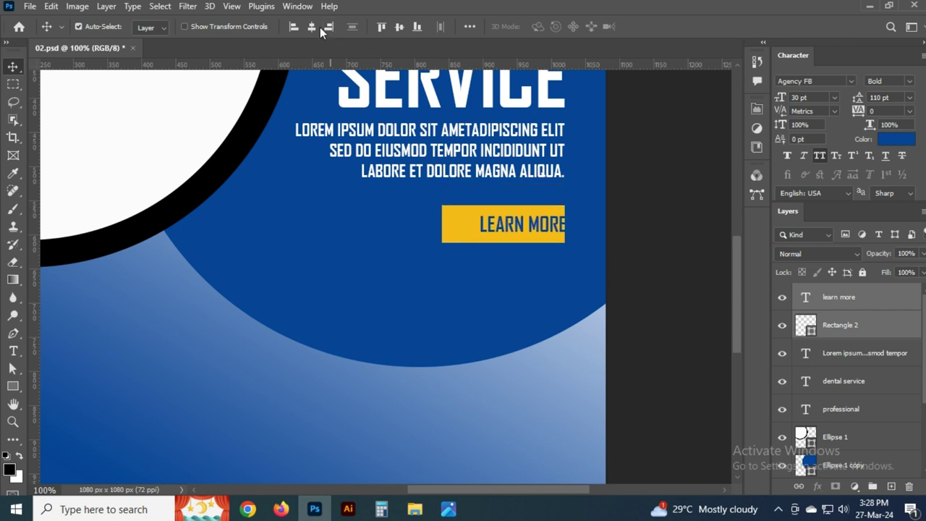
click(311, 27)
Nudge the headings, paragraph and button down together
key(ctrl+0)
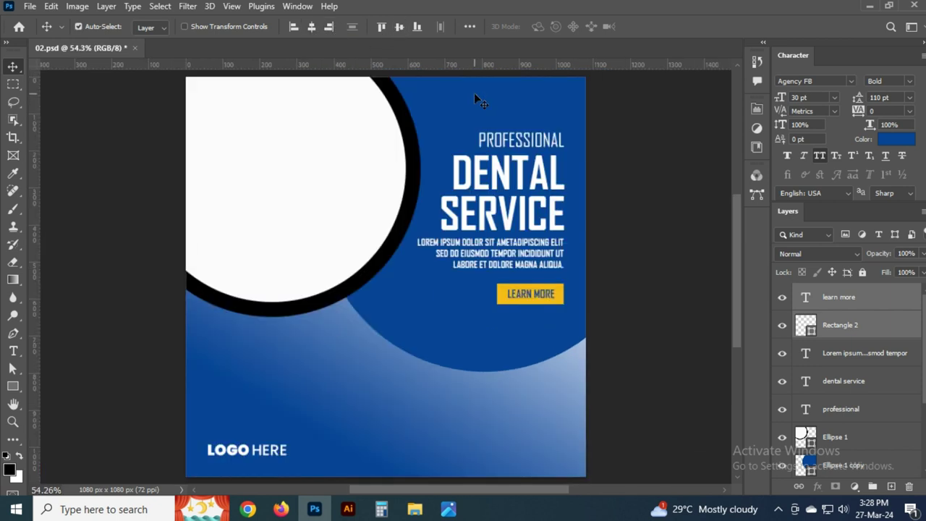
shift+click(522, 265)
shift+click(514, 226)
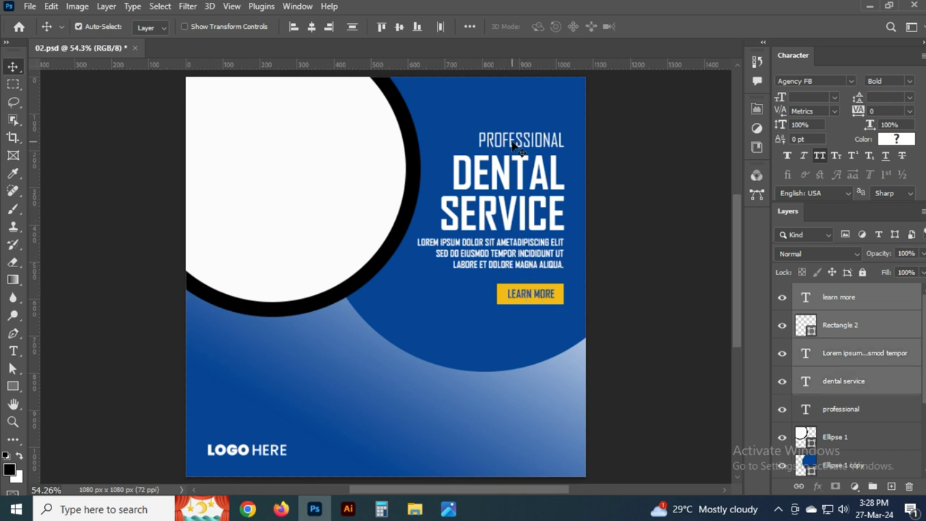
shift+click(513, 145)
key(shift+Down)
key(shift+Down)
key(shift+Down)
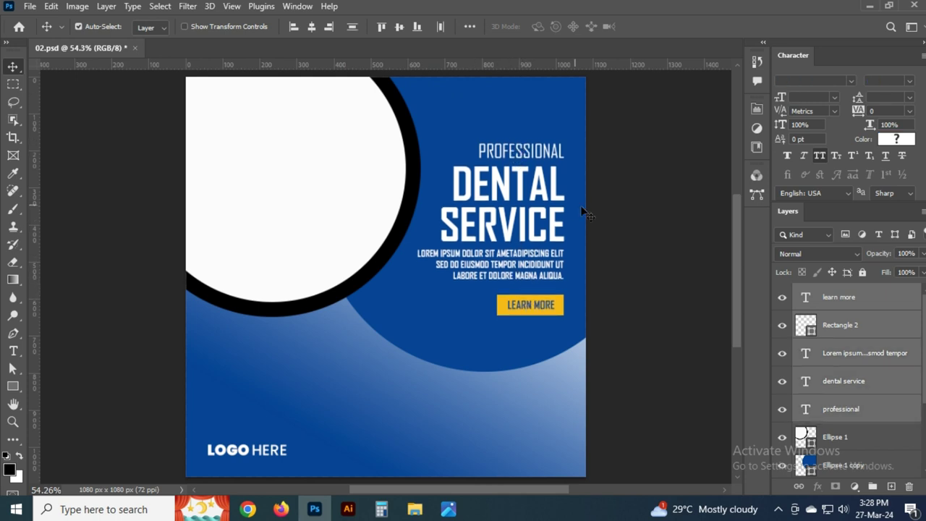
Recolour the circle's ring with the yellow sampled from the LEARN MORE button
click(618, 221)
key(ctrl+s)
click(411, 227)
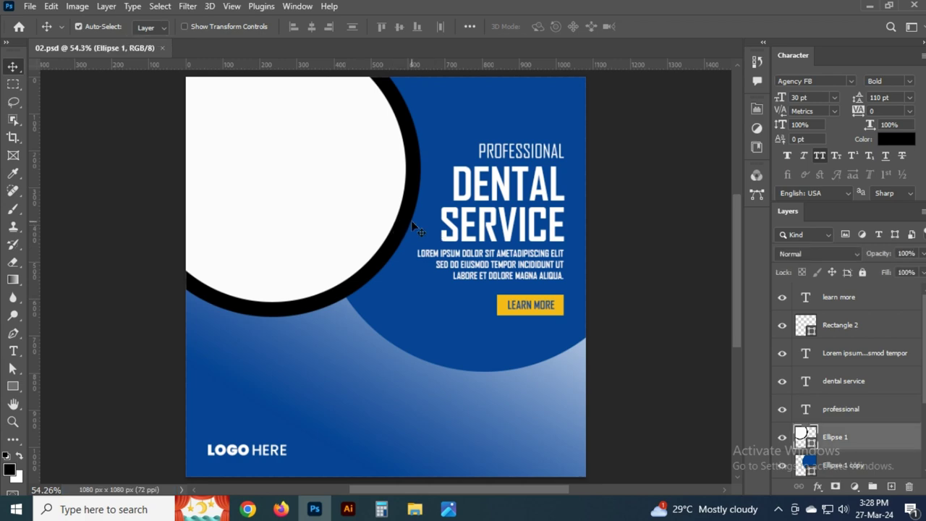
key(u)
click(201, 26)
click(285, 52)
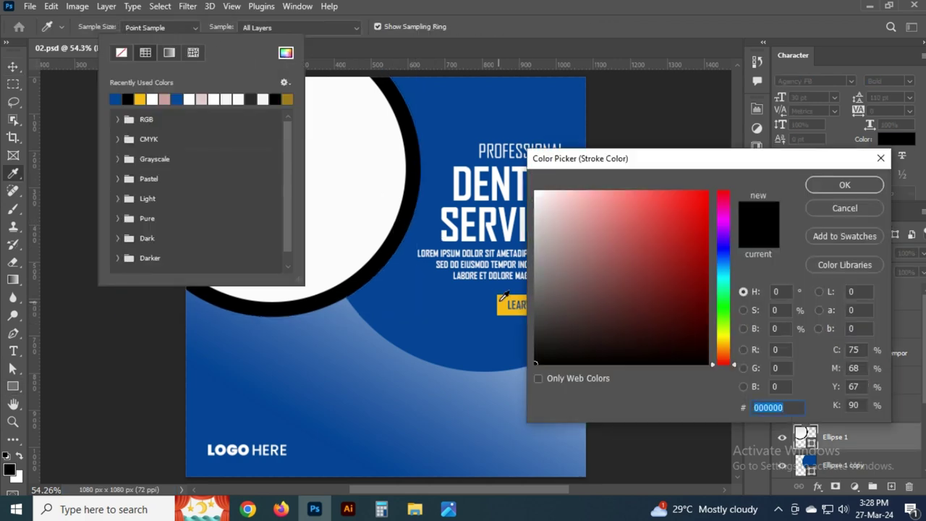
click(502, 298)
key(Return)
key(v)
click(680, 226)
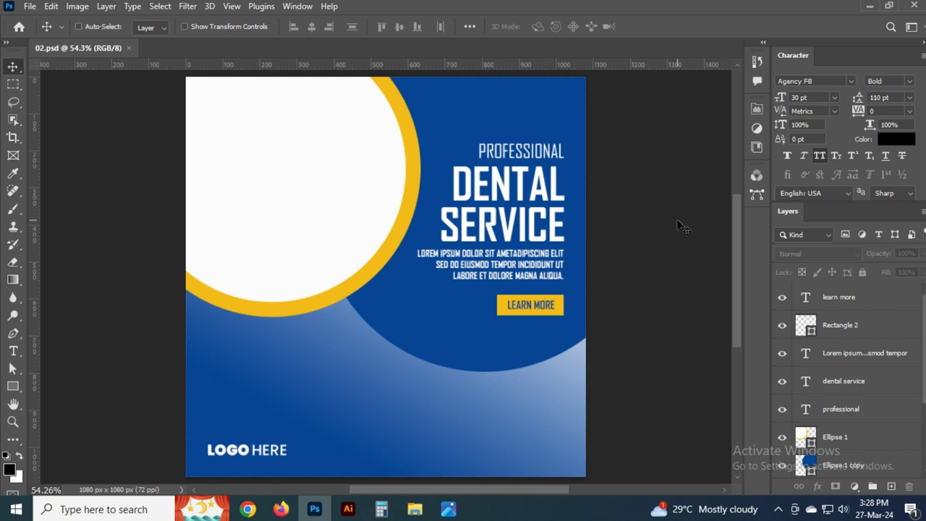
Duplicate the PROFESSIONAL text lower on the post and retype it as 'FREE CALL 123 456 789'
ctrl+click(512, 151)
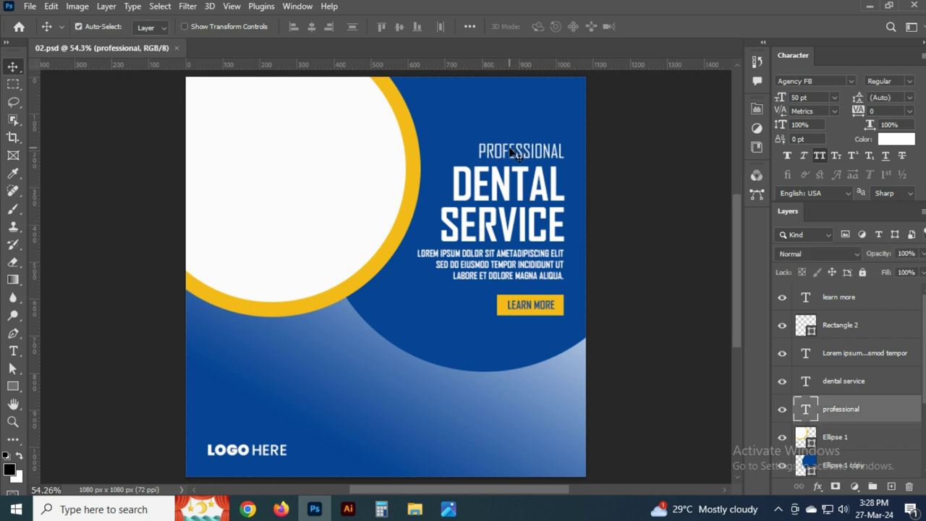
drag(510, 151, 398, 397)
double_click(394, 398)
text(F)
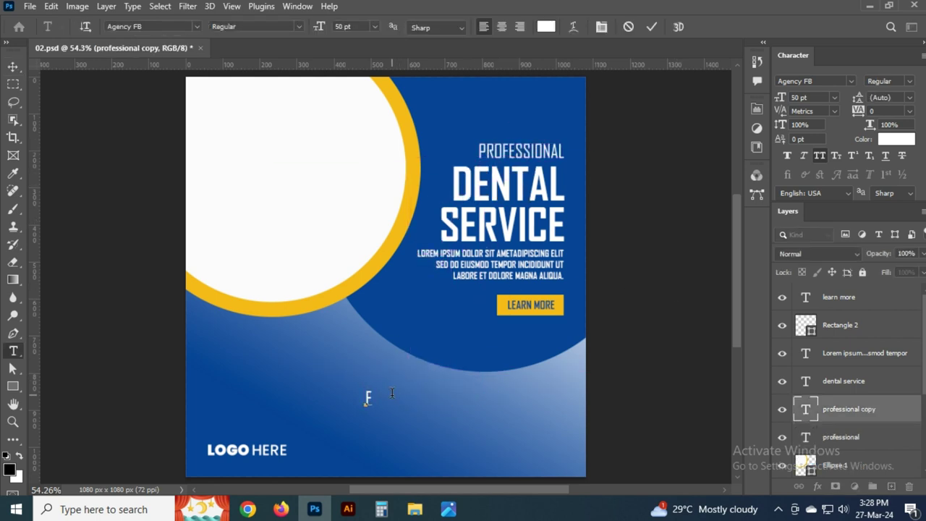
text(REE)
text( CALL: 000)
text(123 456 7)
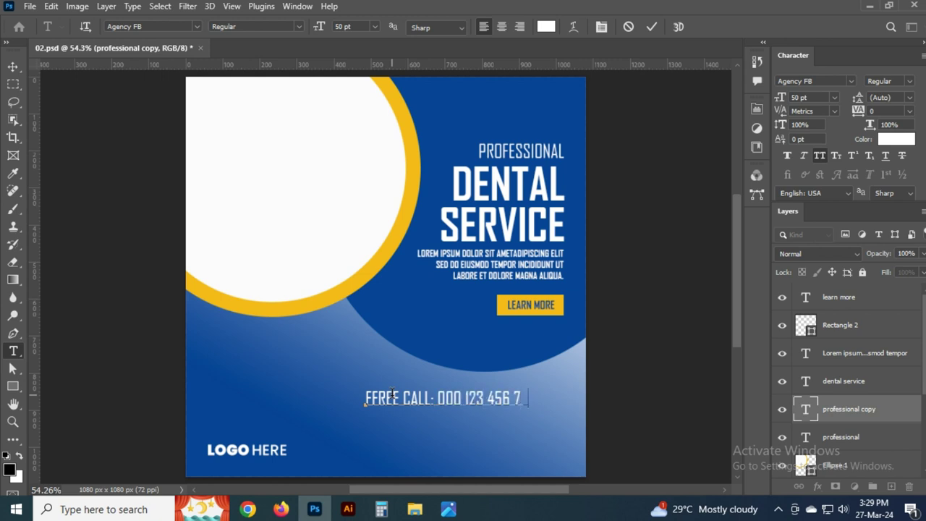
text(89)
key(ctrl+Return)
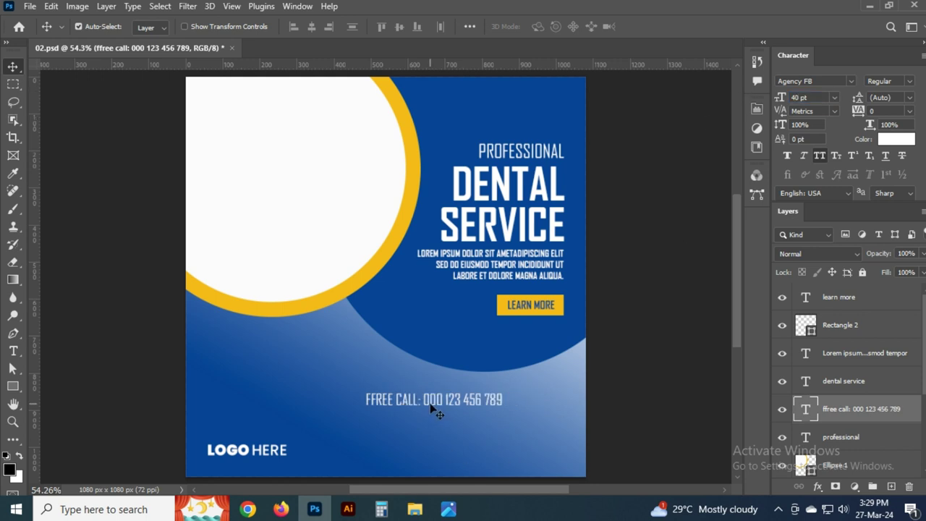
mouse_move(427, 406)
mouse_down()
mouse_move(476, 434)
mouse_move(472, 415)
mouse_move(471, 439)
mouse_up()
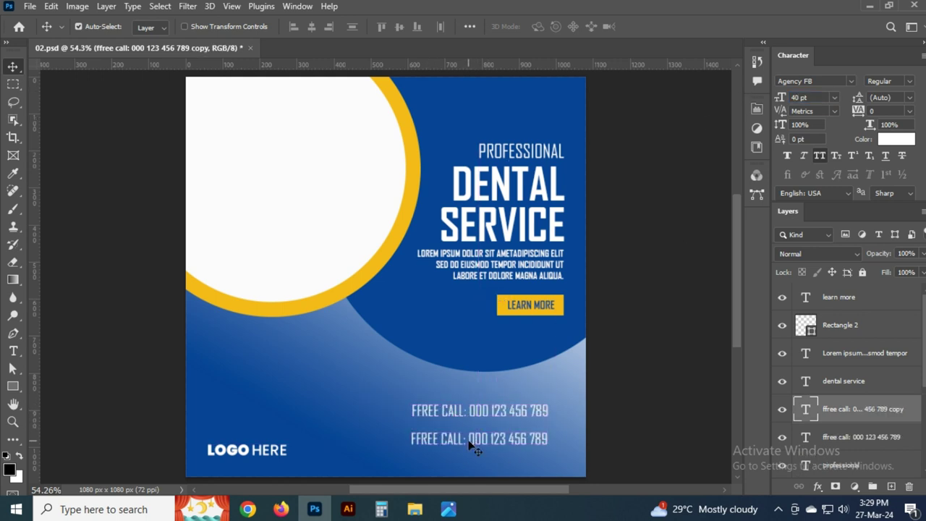
double_click(471, 438)
text(WWW.)
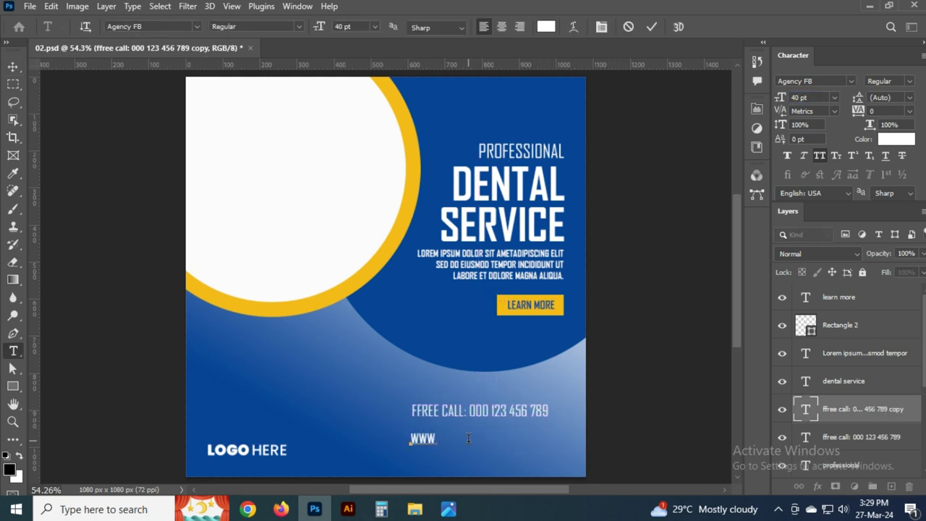
text(WEBSITE)
text(.COM)
key(ctrl+Return)
key(v)
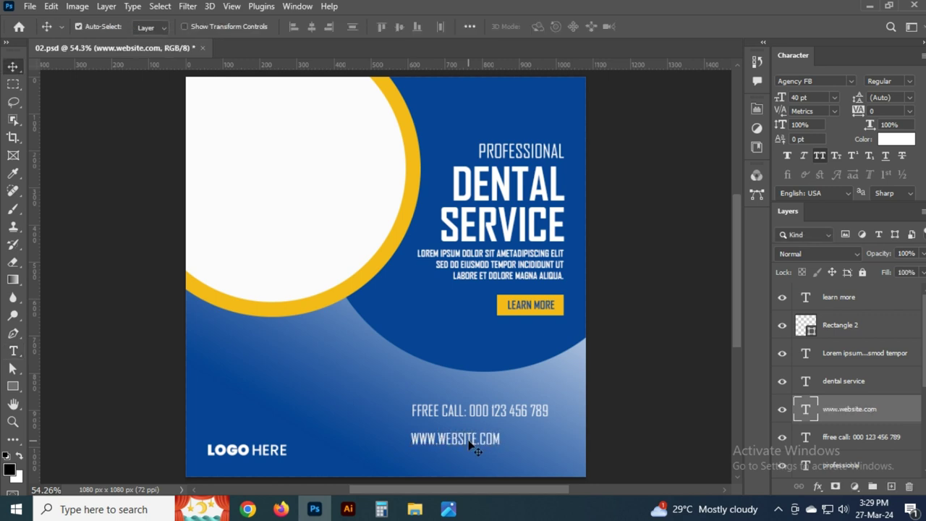
drag(469, 445, 498, 437)
shift+click(483, 406)
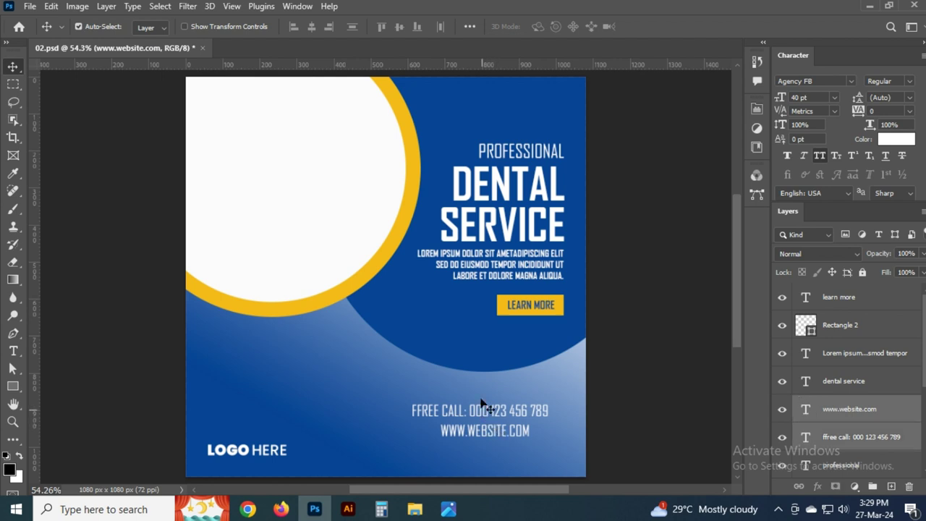
click(330, 27)
click(677, 424)
click(528, 434)
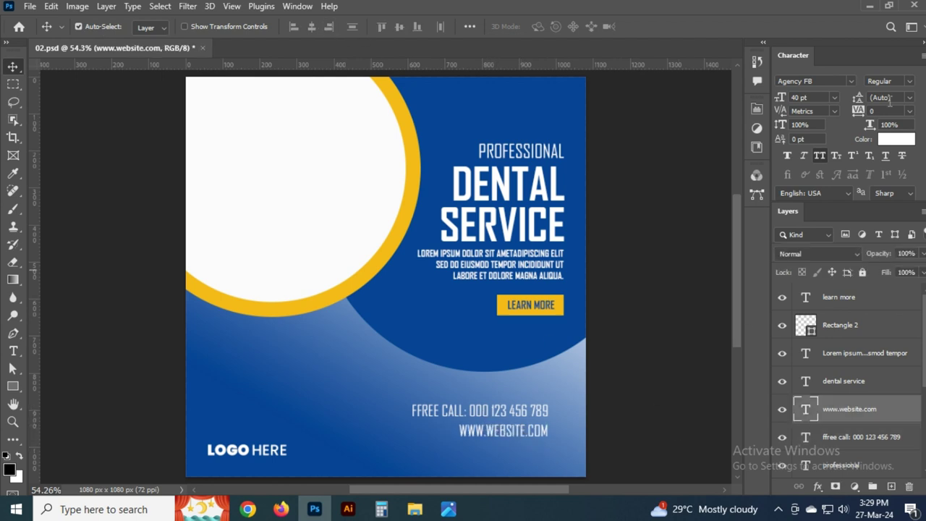
click(640, 331)
Add a 30 pt two-line Lorem Ipsum paragraph box above the call line
key(t)
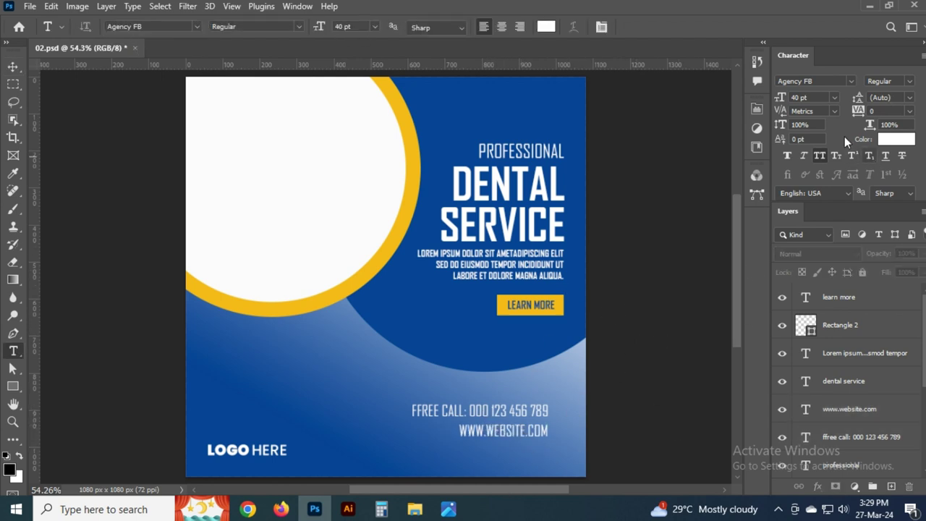
click(814, 95)
drag(239, 359, 467, 383)
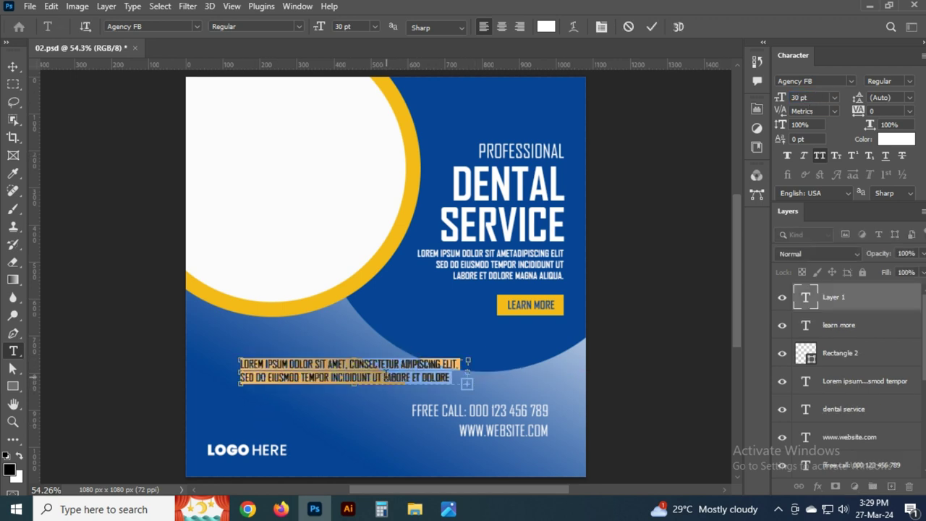
click(329, 442)
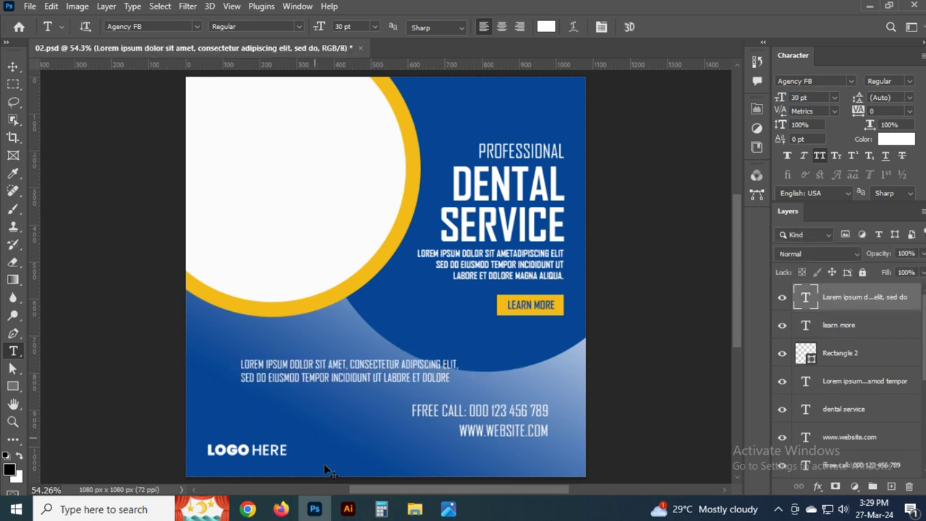
Add a single lorem ipsum line along the bottom, aligned to the canvas's right edge
click(315, 436)
click(15, 66)
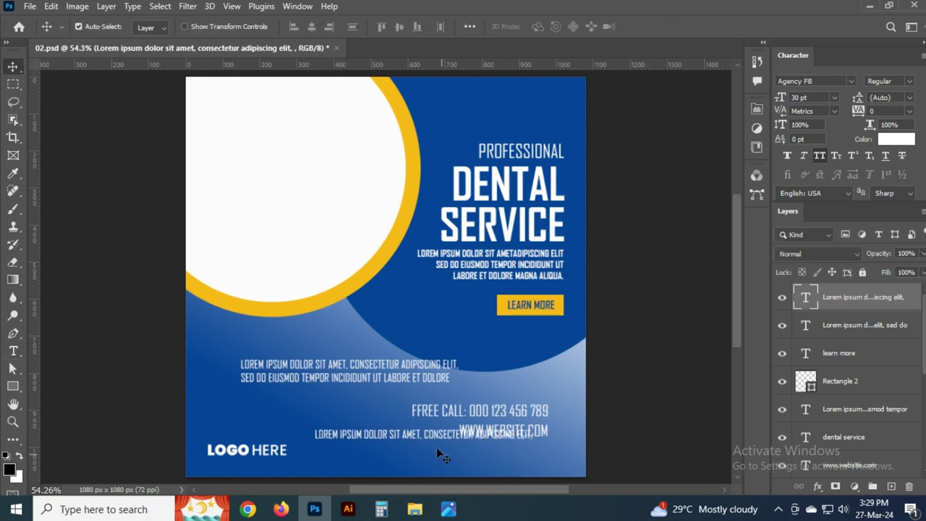
drag(436, 447, 492, 463)
key(ctrl+a)
click(417, 26)
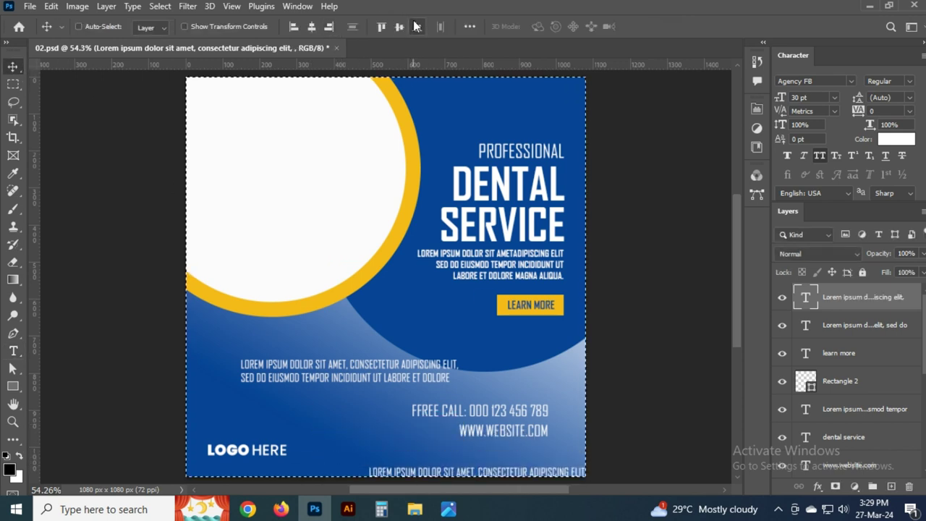
At actual size, right-align the bottom text lines to the canvas and nudge them left
key(ctrl+1)
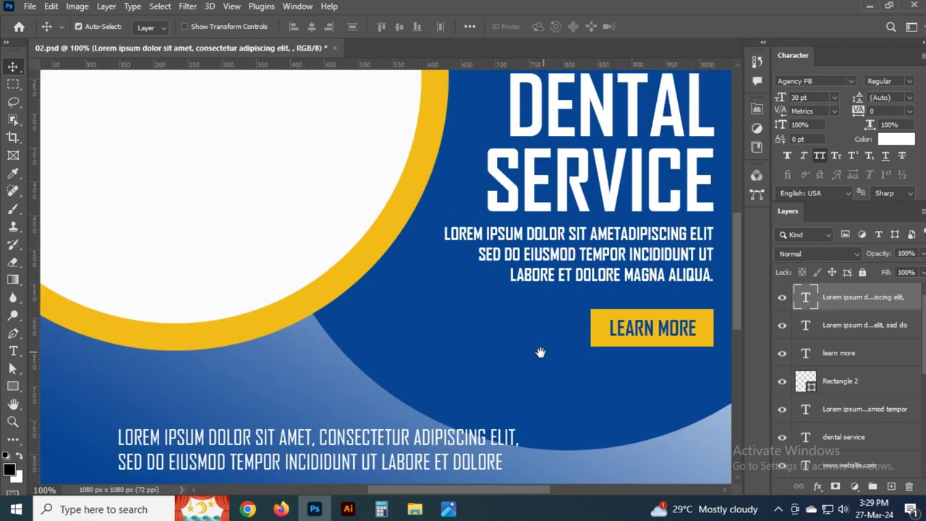
scroll(540, 352, down, 5)
scroll(540, 352, right, 3)
click(475, 296)
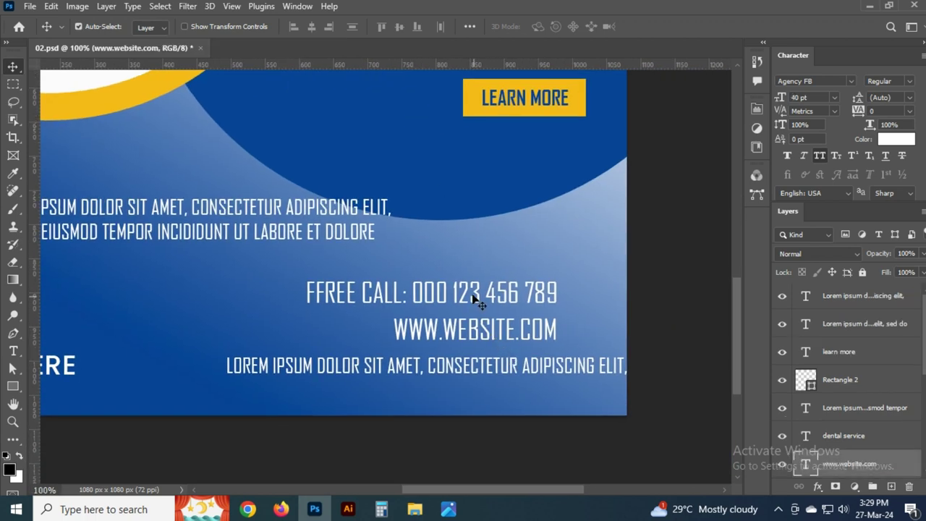
click(324, 25)
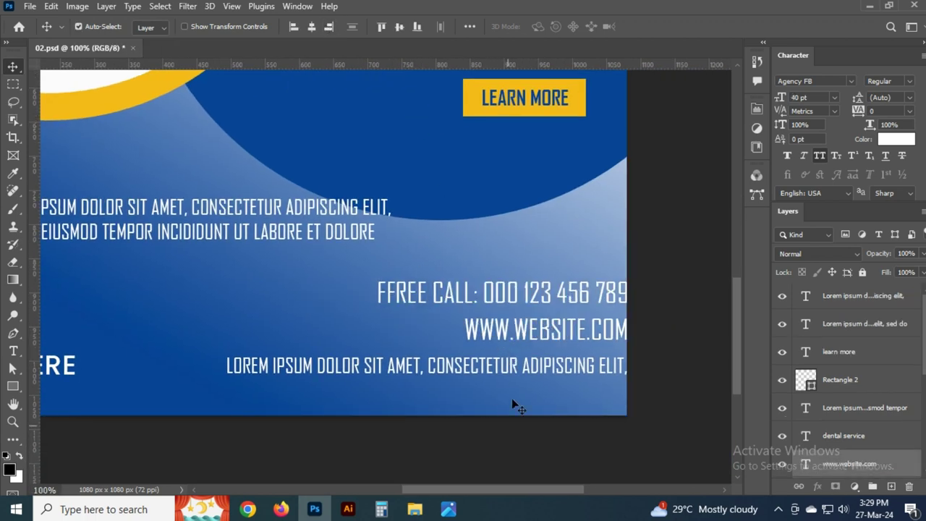
key(shift+Left)
key(shift+Left)
key(shift+Left)
key(shift+Left)
key(shift+Left)
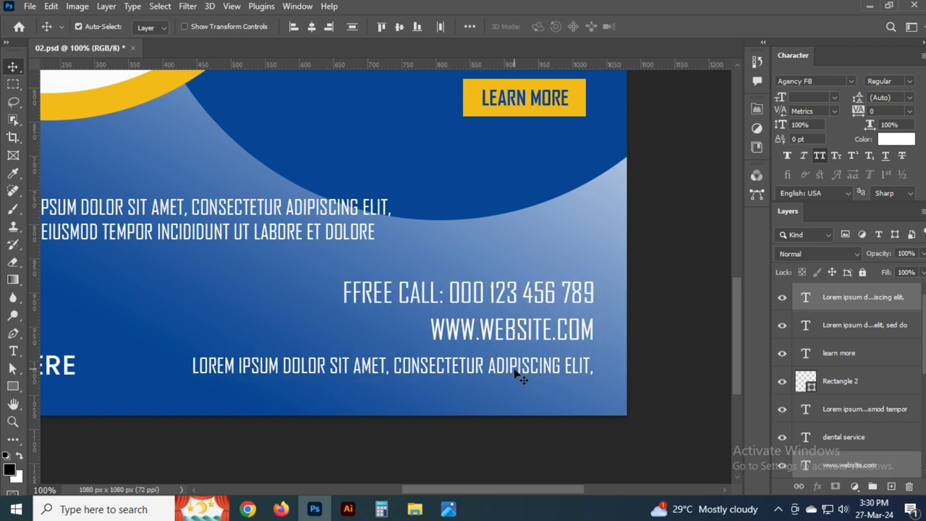
key(shift+Left)
click(623, 373)
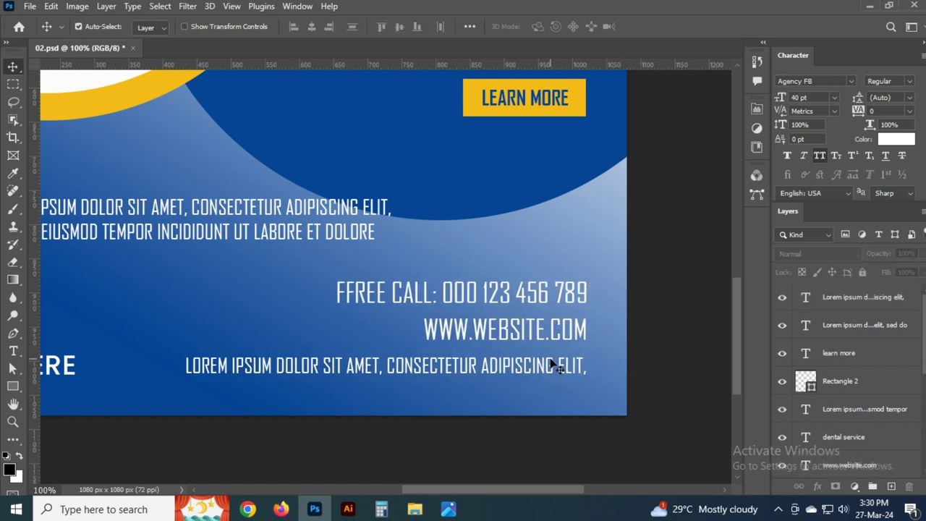
Set the bottom lorem line to 25 pt, align it to the bottom-right corner, and nudge it inward
click(554, 364)
click(799, 97)
text(25)
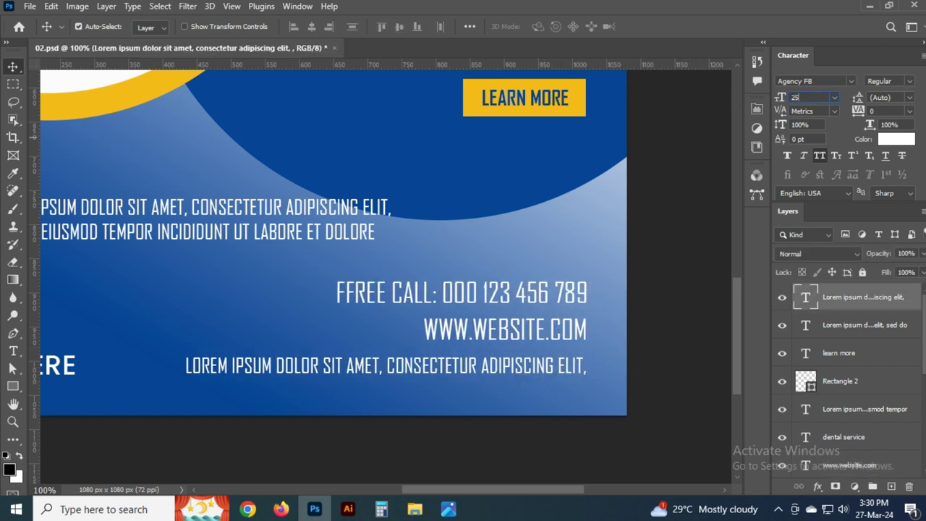
key(Return)
double_click(521, 370)
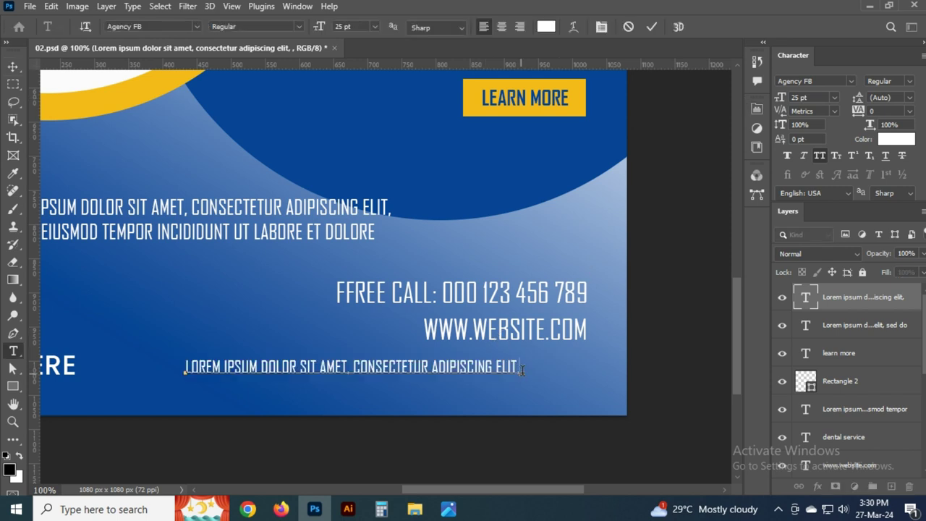
key(ctrl+Return)
key(v)
key(ctrl+a)
click(328, 26)
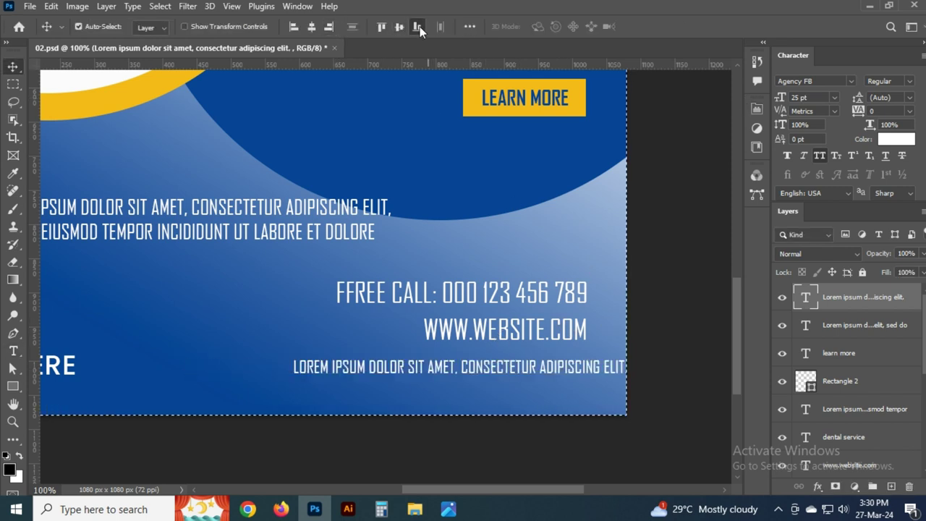
click(417, 27)
key(shift+Up)
key(shift+Up)
key(shift+Up)
key(shift+Up)
key(shift+Up)
key(shift+Up)
key(shift+Left)
key(shift+Left)
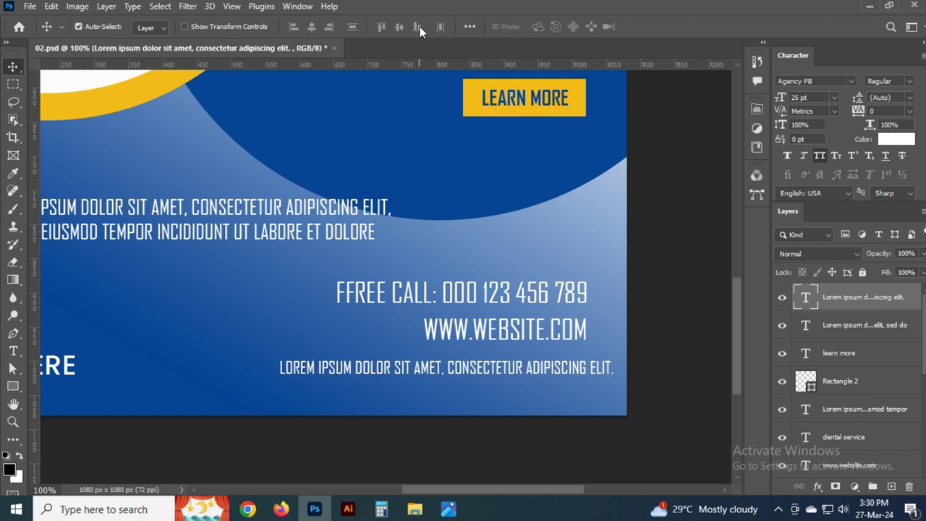
key(shift+Left)
key(shift+Left)
key(shift+Left)
key(shift+Left)
Set the call and website lines to 30 pt, right-aligned and nudged into place
click(539, 298)
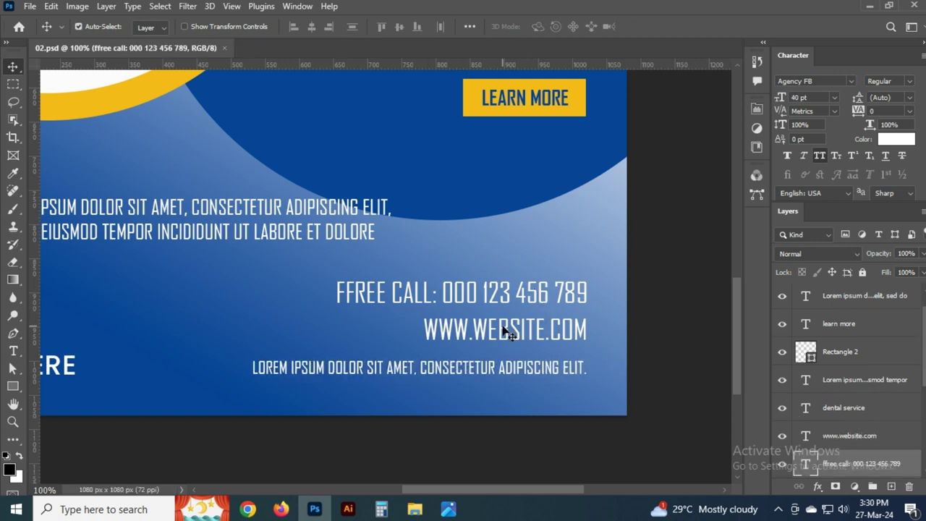
shift+click(510, 333)
drag(823, 96, 744, 93)
text(30)
key(Return)
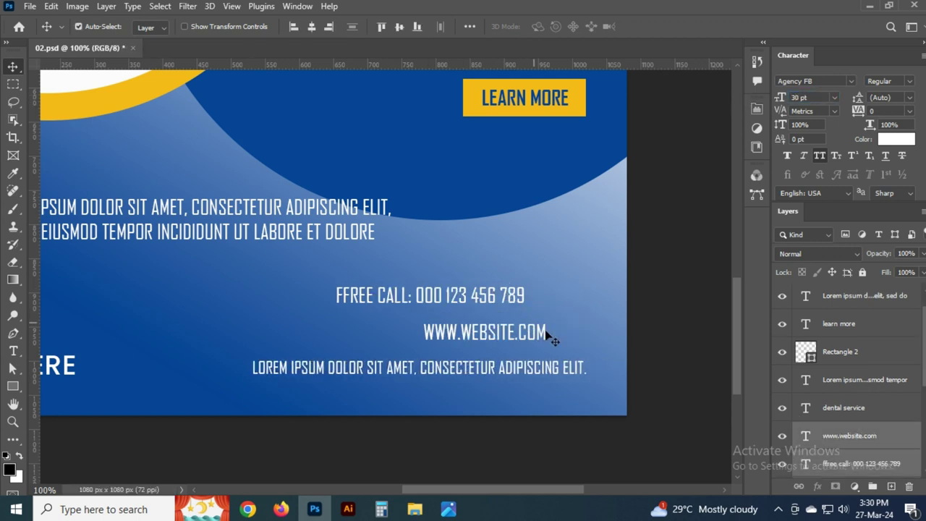
click(328, 26)
key(shift+Left)
key(shift+Left)
key(shift+Left)
key(shift+Left)
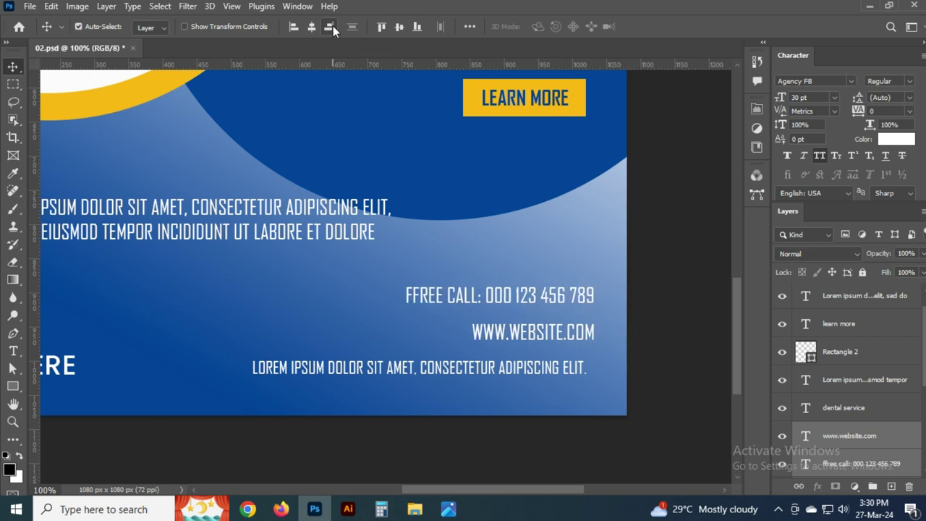
key(shift+Left)
key(shift+Left)
key(shift+Down)
key(shift+Down)
key(shift+Down)
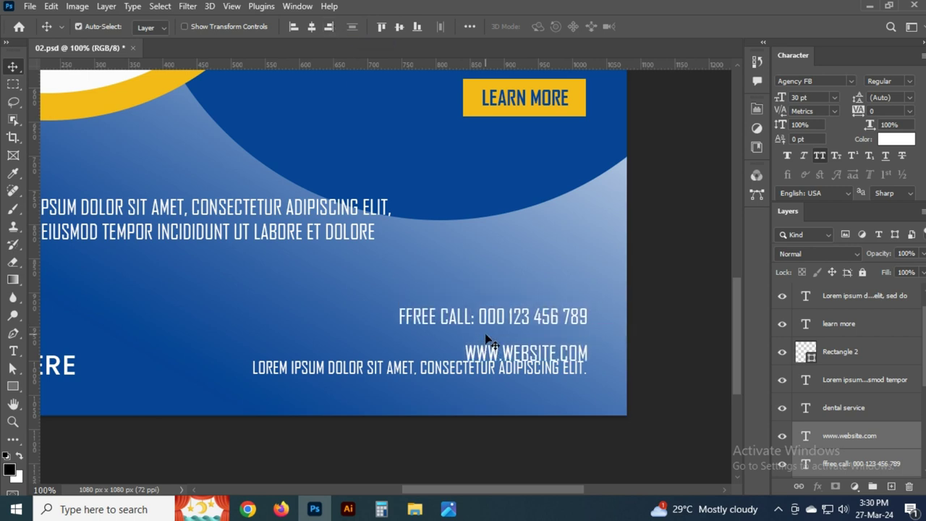
key(shift+Up)
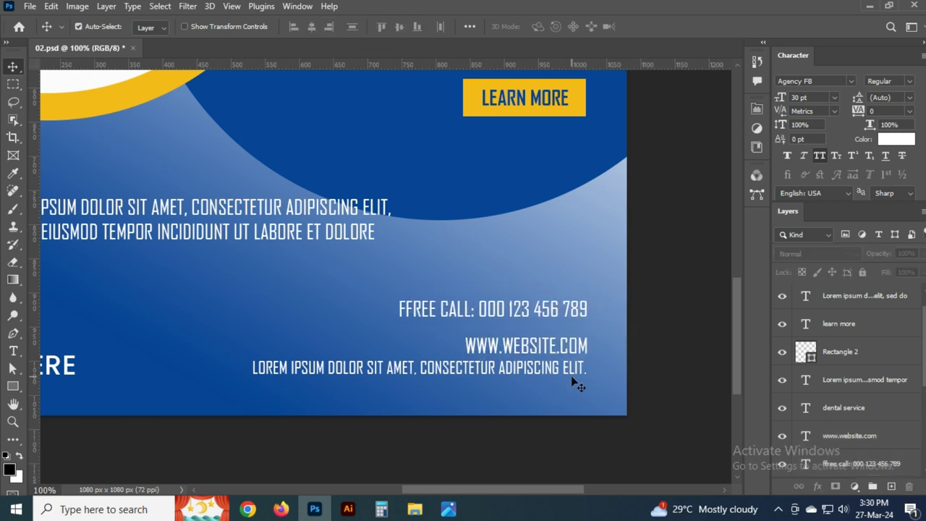
Delete the final period from the bottom lorem ipsum line
double_click(575, 370)
key(BackSpace)
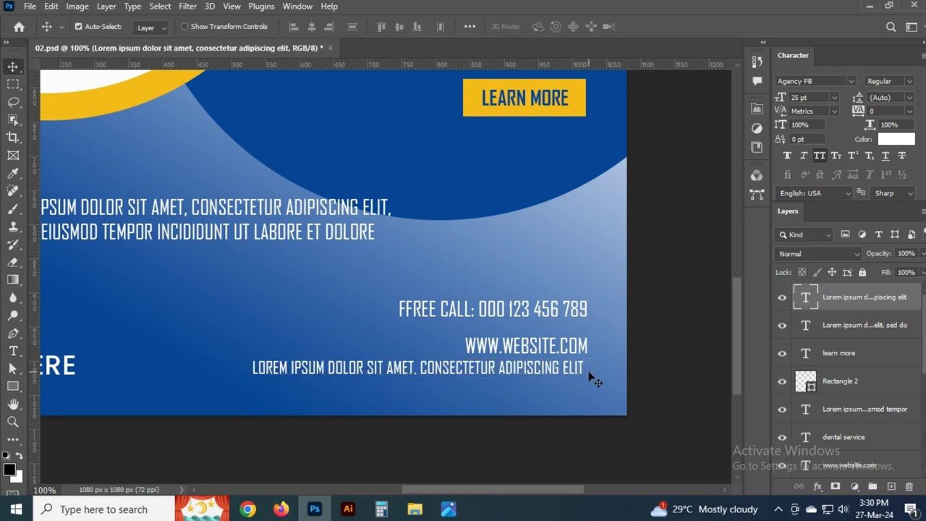
key(ctrl+Return)
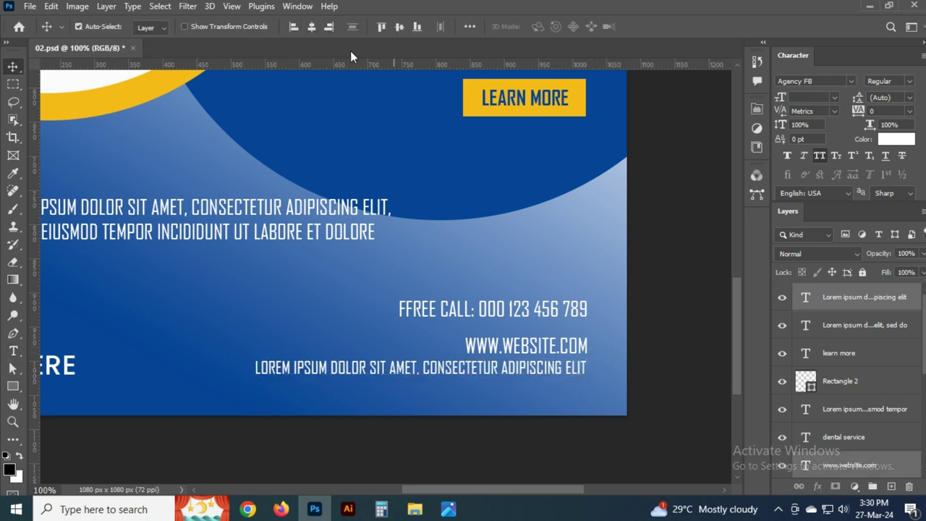
click(680, 323)
click(490, 313)
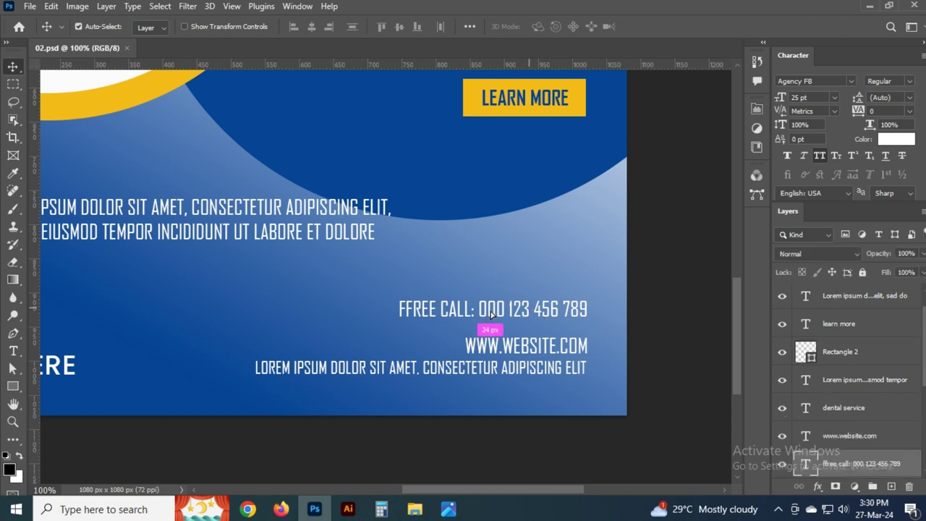
mouse_move(491, 313)
mouse_down()
mouse_move(402, 349)
mouse_move(411, 344)
mouse_up()
double_click(448, 346)
key(BackSpace)
key(ctrl+Return)
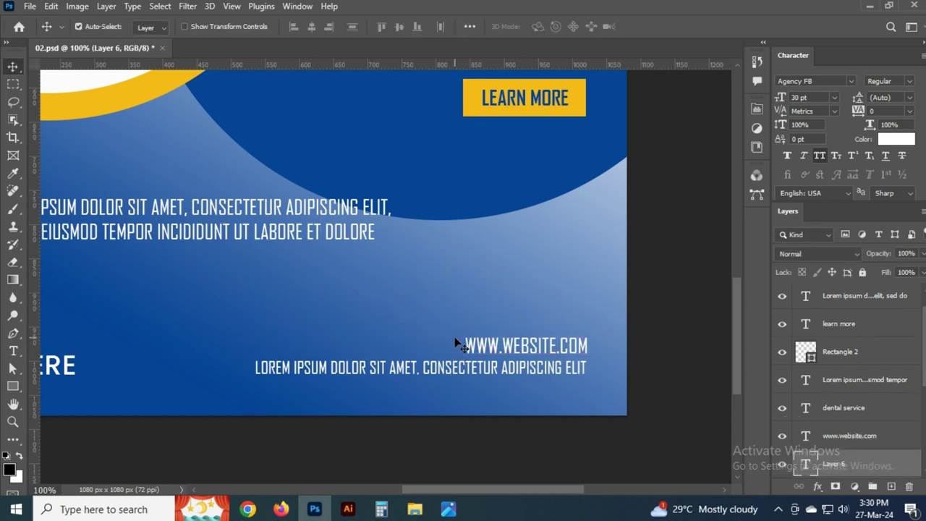
double_click(465, 345)
click(465, 343)
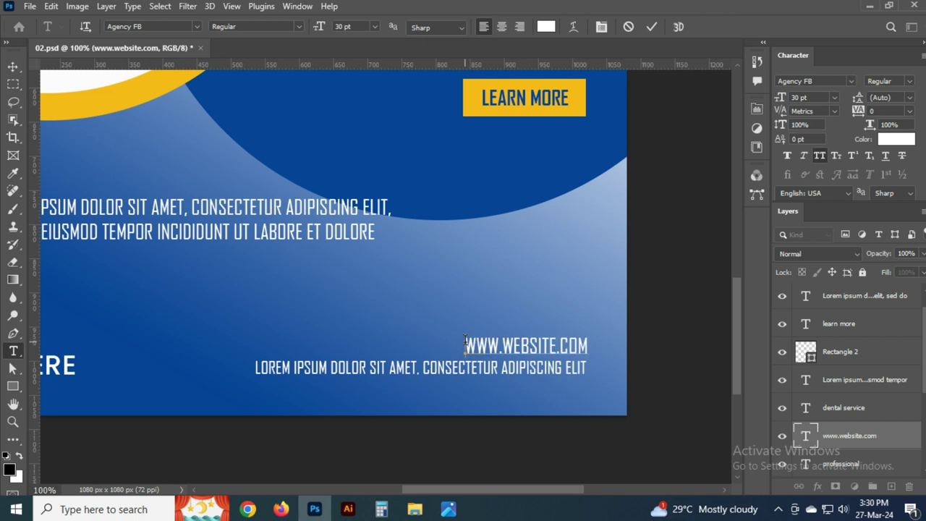
text(-)
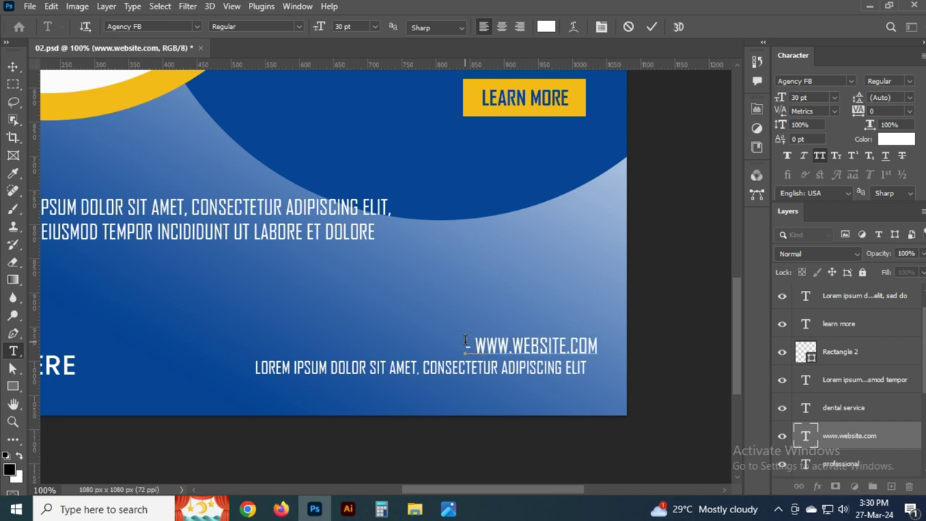
key(ctrl+v)
key(Escape)
key(v)
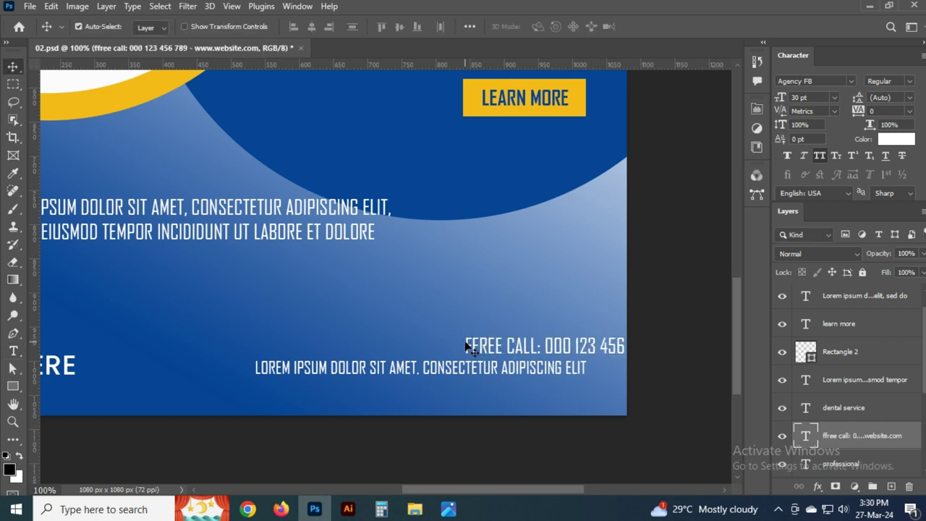
Make the contact line 25 pt and right-align it with the bottom Lorem ipsum line
click(329, 27)
key(ctrl+d)
key(shift+Left)
key(shift+Left)
key(shift+Left)
key(shift+Left)
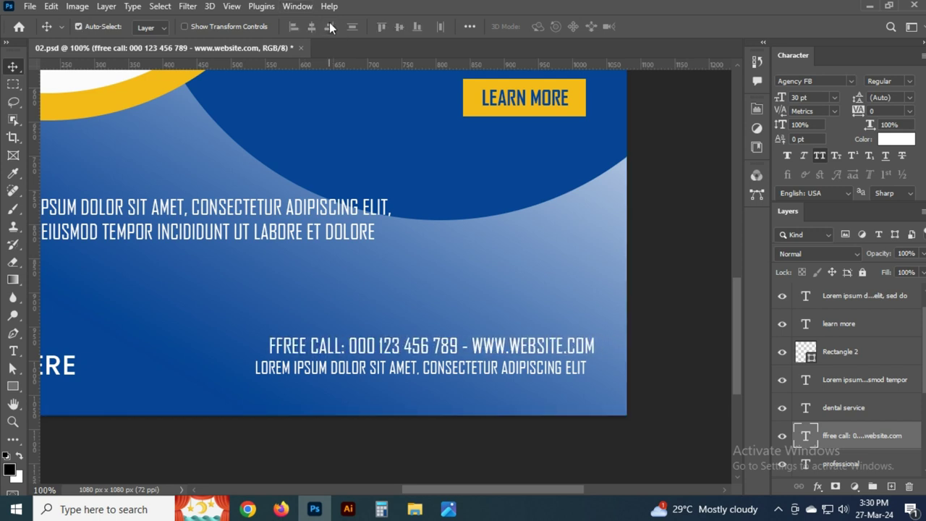
key(shift+Left)
click(445, 369)
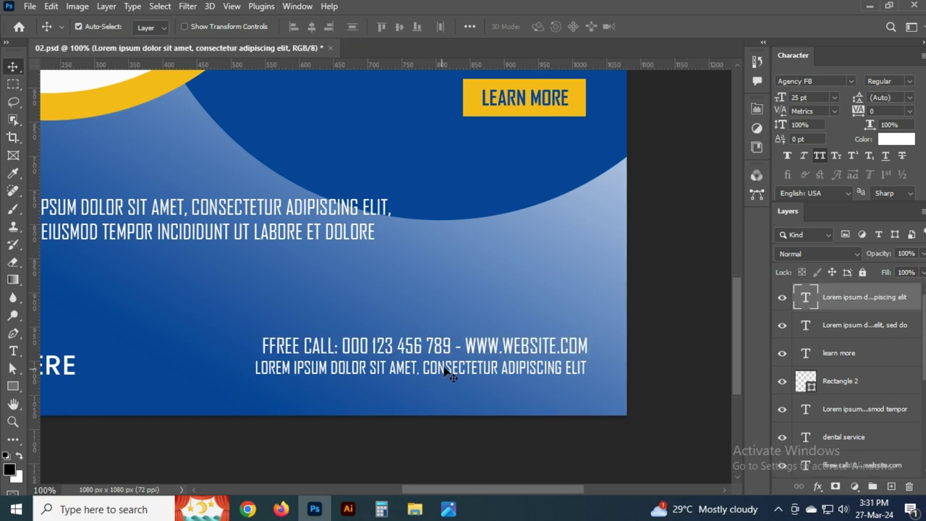
click(519, 349)
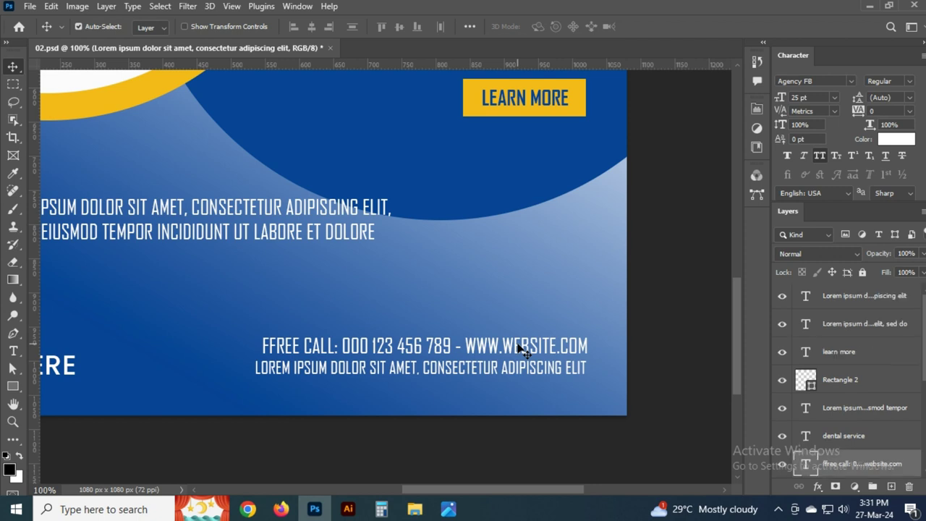
key(Return)
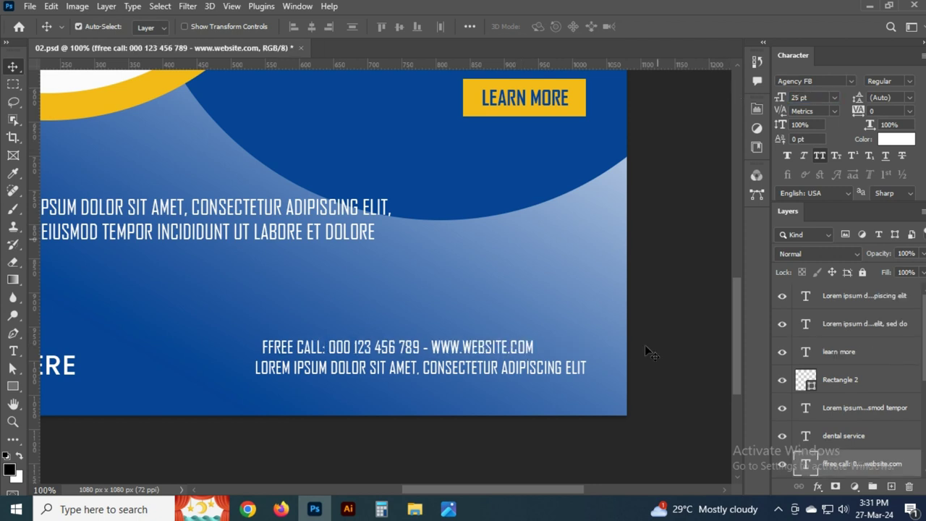
click(567, 371)
click(330, 26)
click(679, 339)
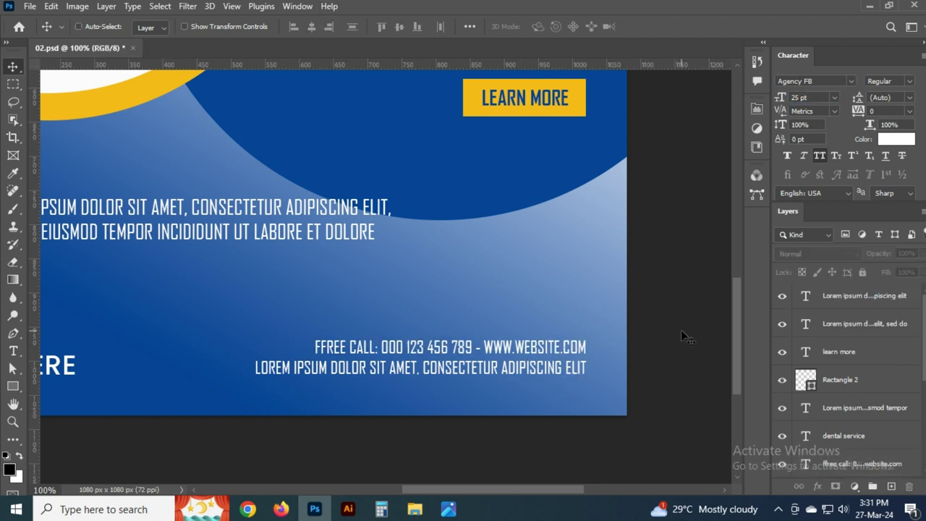
key(ctrl+minus)
key(ctrl+minus)
Delete the lower-left Lorem ipsum paragraph
click(400, 369)
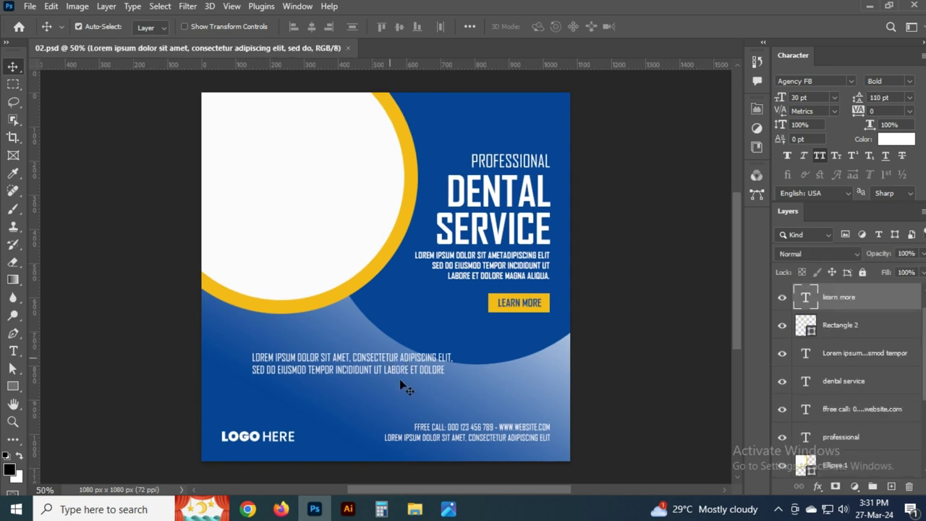
key(Delete)
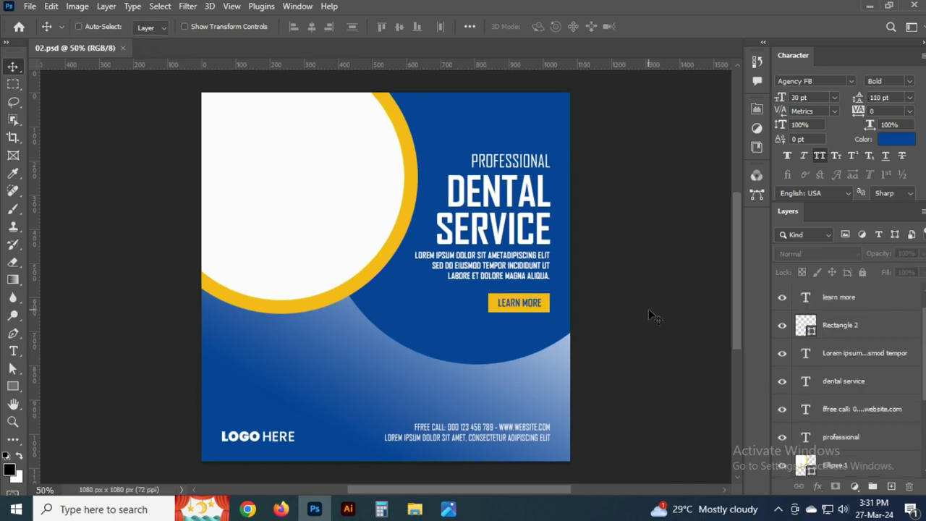
scroll(313, 394, up, 2)
scroll(299, 402, up, 1)
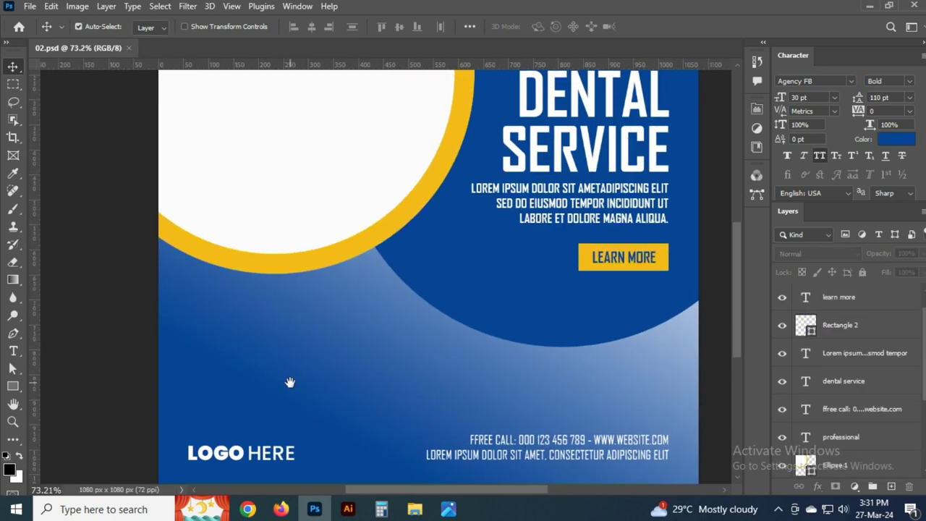
scroll(568, 452, down, 1)
Copy the contact line into two new lines reading GET THE HEALTHY and WHITE SMILE
drag(610, 384, 382, 288)
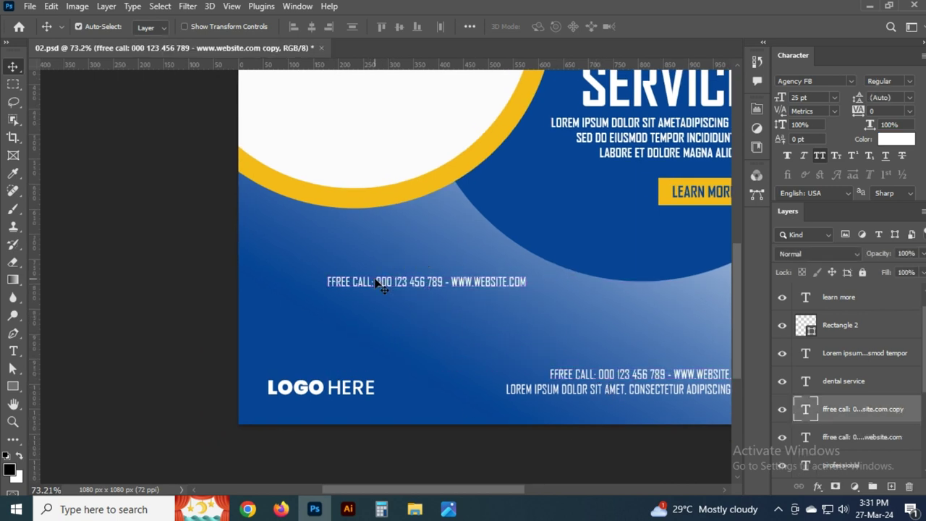
double_click(375, 281)
text(GET THE HEALTHY)
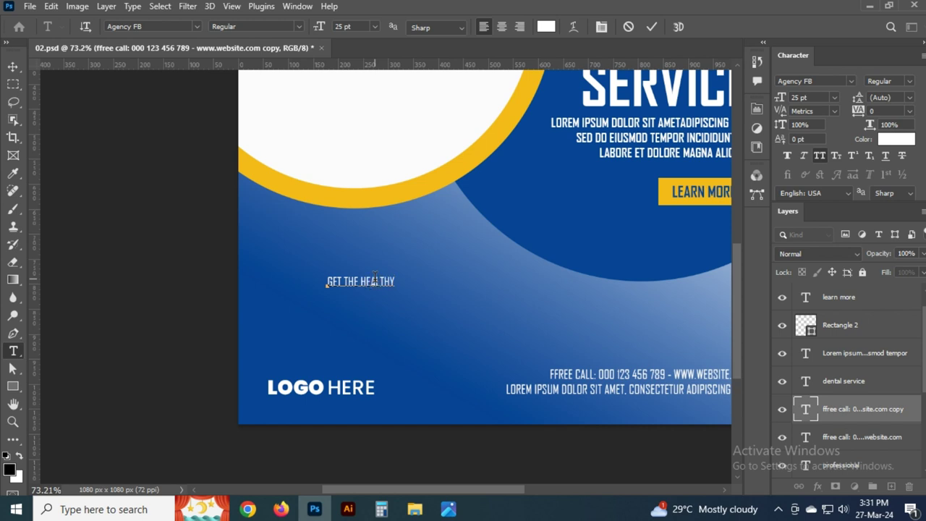
key(ctrl+Return)
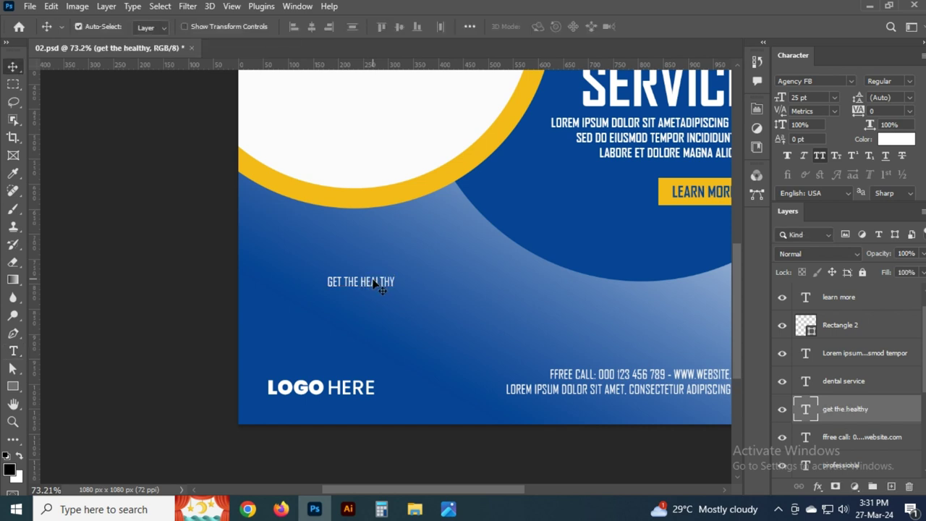
drag(374, 281, 375, 320)
double_click(376, 320)
text(WHITE SMILE)
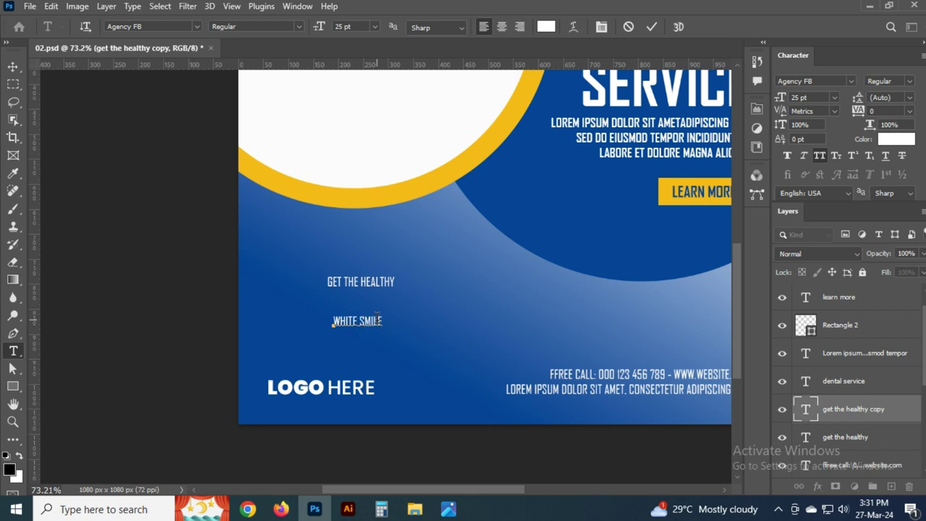
key(ctrl+Return)
key(v)
Make GET THE HEALTHY 30 pt and bold
click(377, 285)
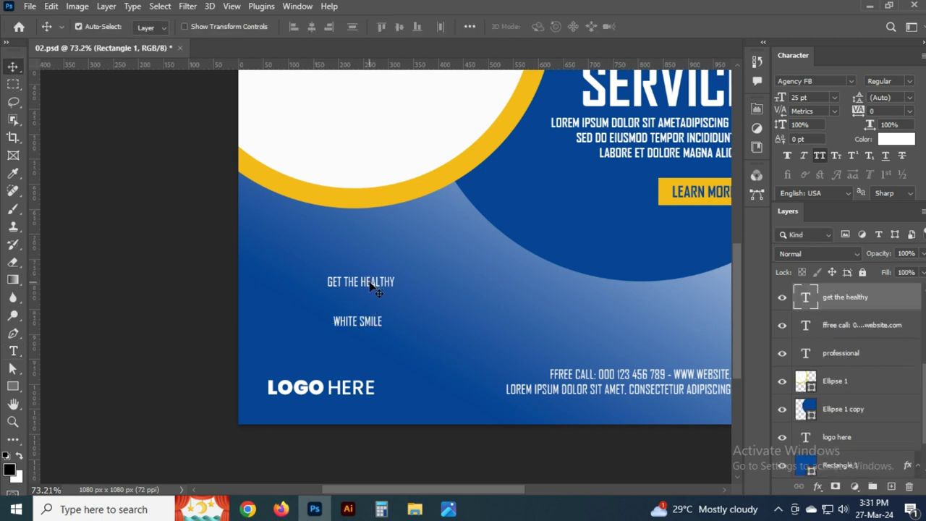
click(811, 96)
text(30)
key(Return)
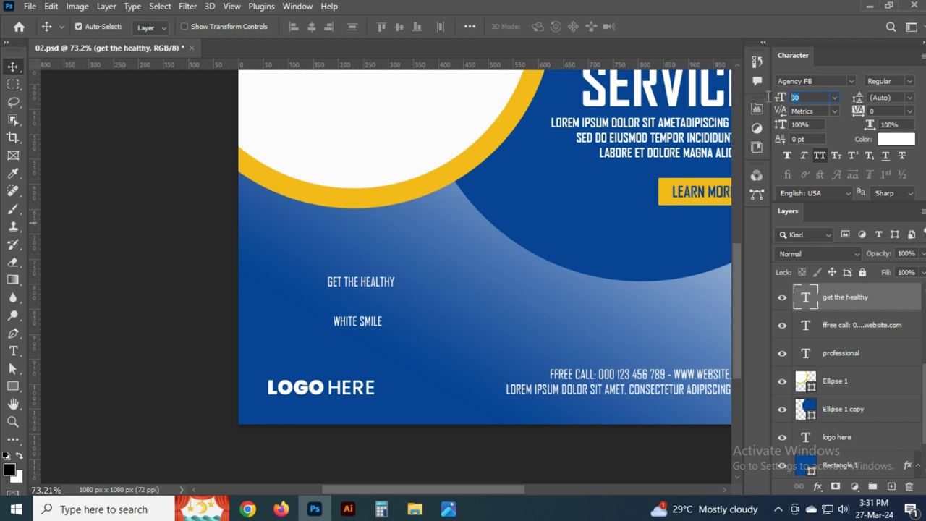
click(908, 81)
click(879, 108)
Make WHITE SMILE 100 pt and bold
click(364, 325)
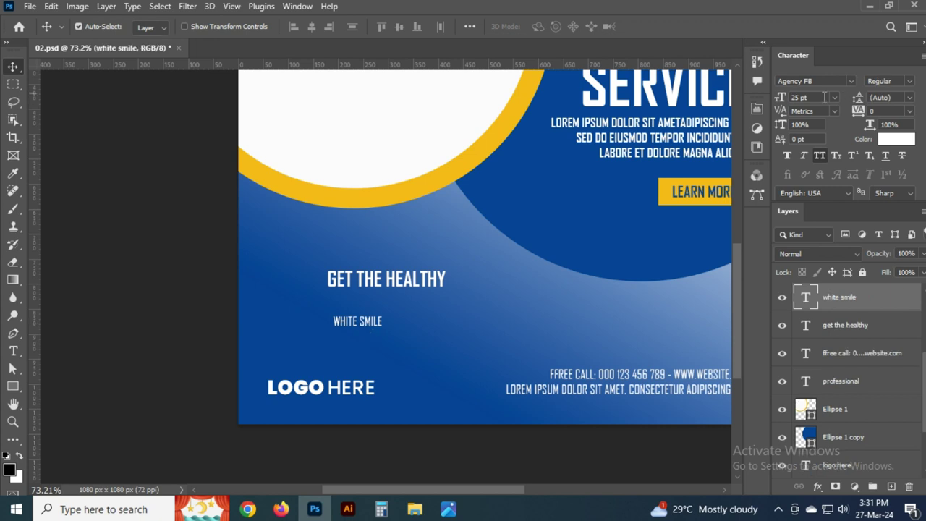
key(Return)
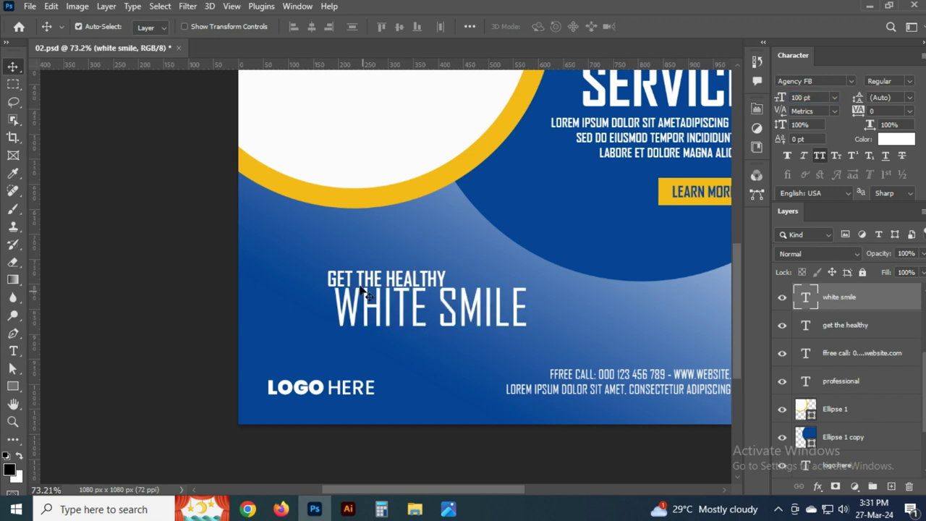
click(147, 291)
click(354, 312)
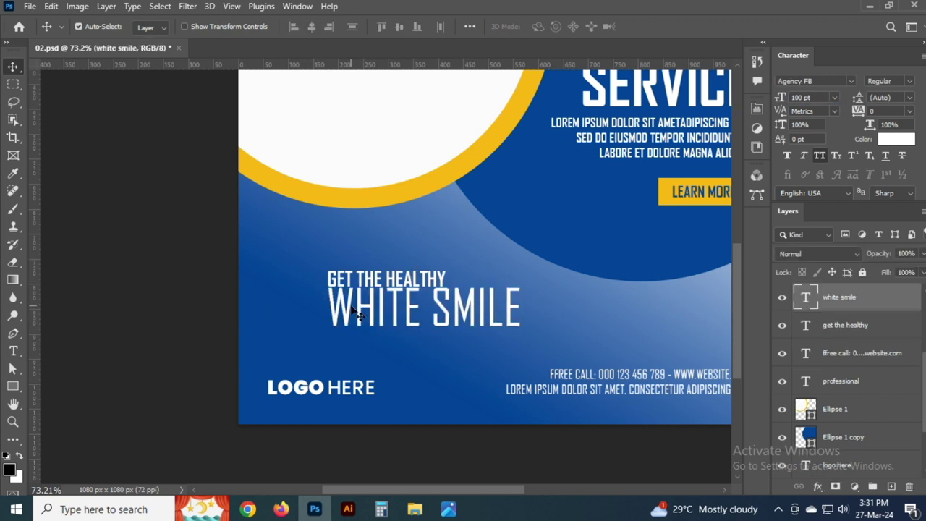
click(888, 81)
click(879, 101)
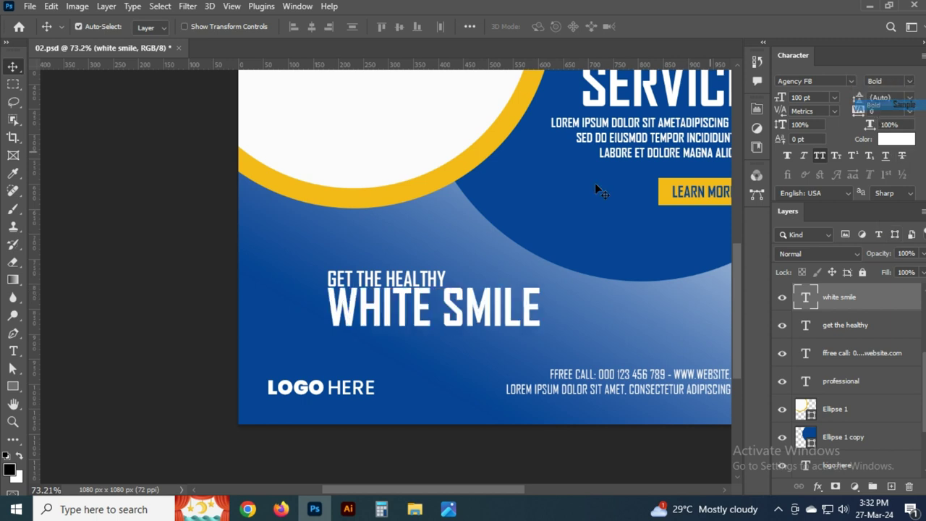
Left-align both headline lines, nudge them right, and group them as Group 1
ctrl+shift+click(362, 282)
key(ctrl+a)
click(293, 27)
key(ctrl+d)
key(shift+Right)
key(shift+Right)
key(shift+Right)
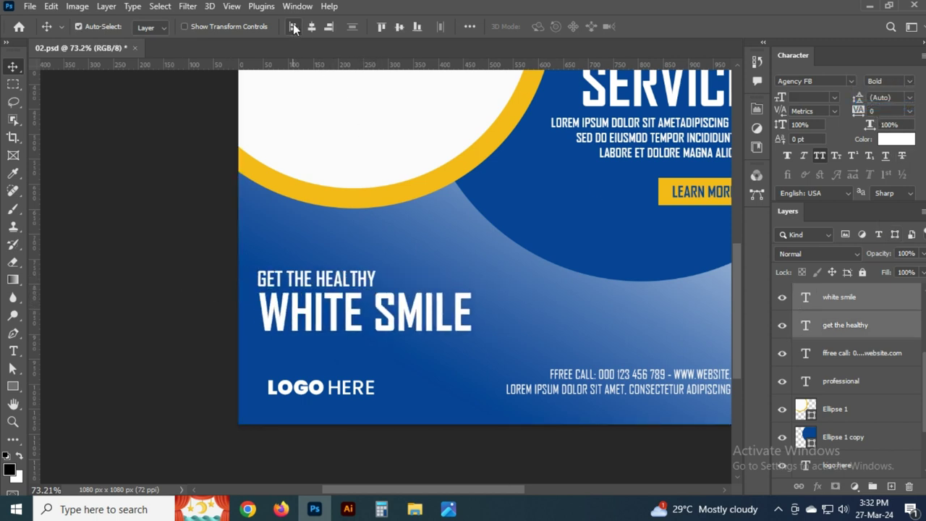
key(shift+Right)
key(shift+Right)
key(ctrl+g)
Align the headline group with LOGO HERE and save the document
ctrl+shift+click(318, 387)
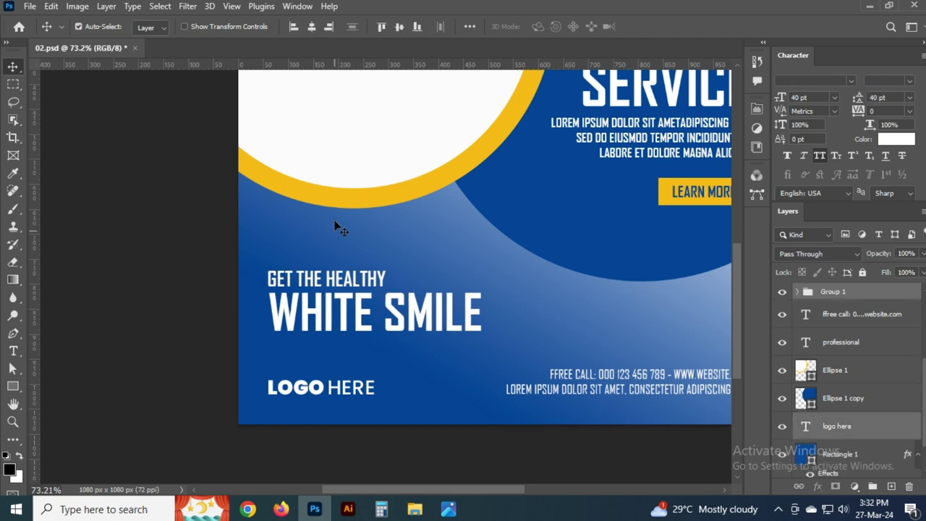
ctrl+shift+click(363, 159)
click(418, 27)
key(ctrl+z)
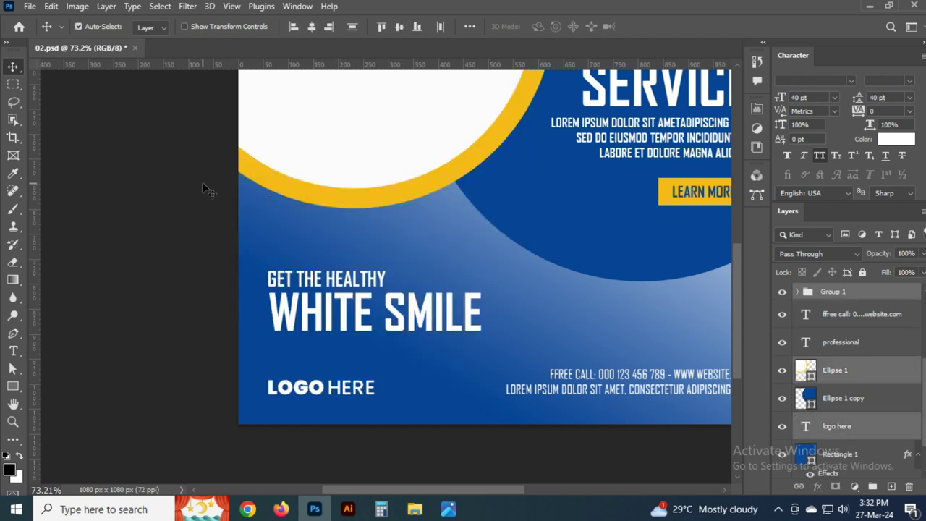
click(351, 27)
click(186, 207)
key(ctrl+minus)
key(ctrl+minus)
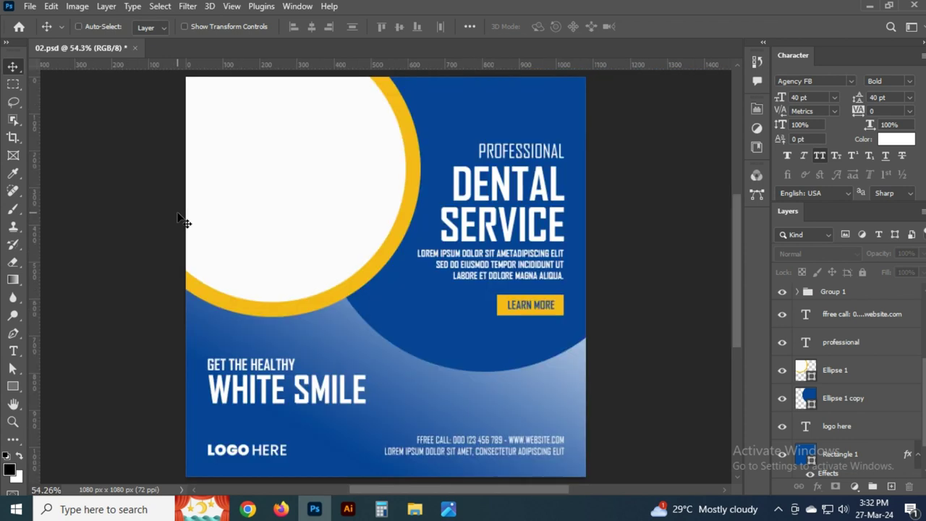
key(ctrl+s)
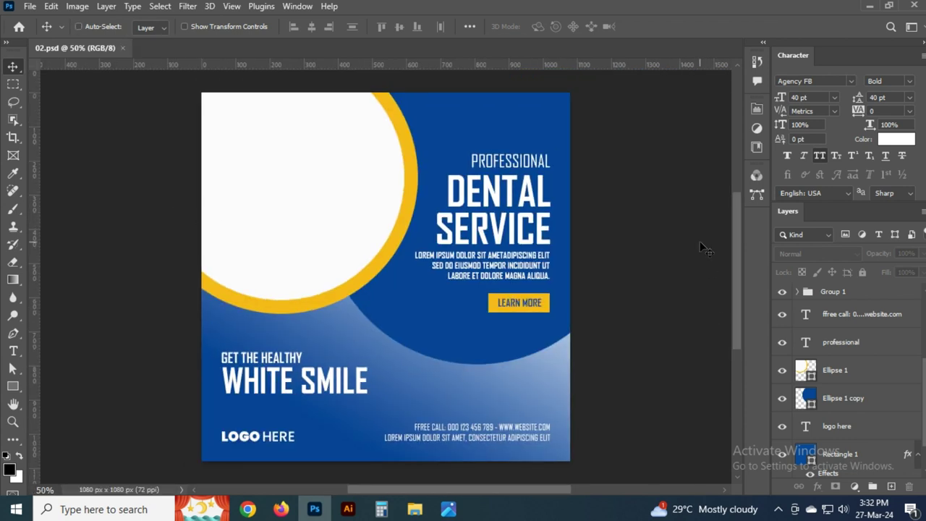
Draw a small circle on the lower poster and move it below the DENTAL SERVICE text
click(13, 385)
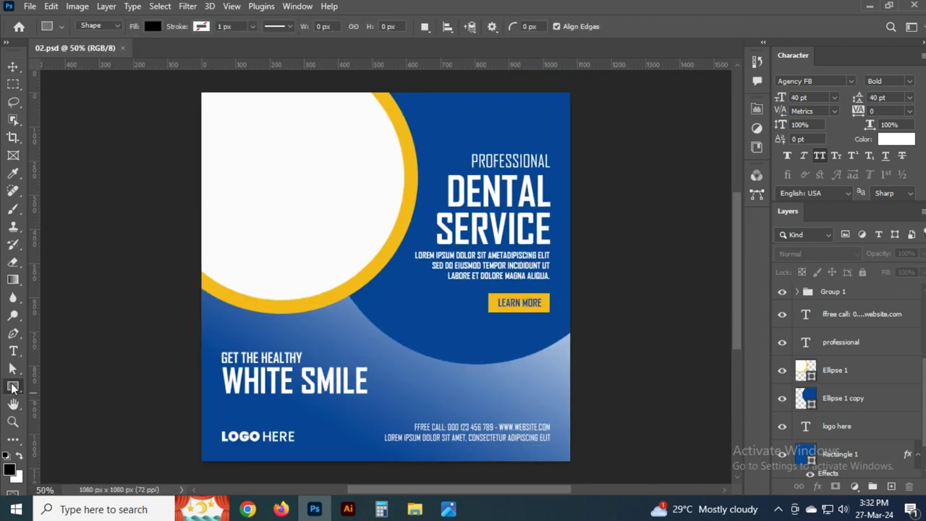
click(55, 397)
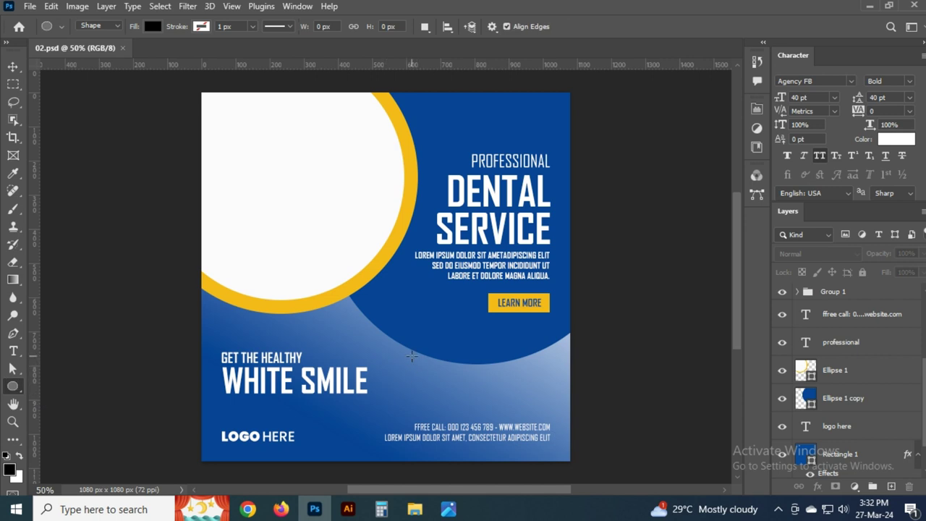
drag(412, 356, 483, 427)
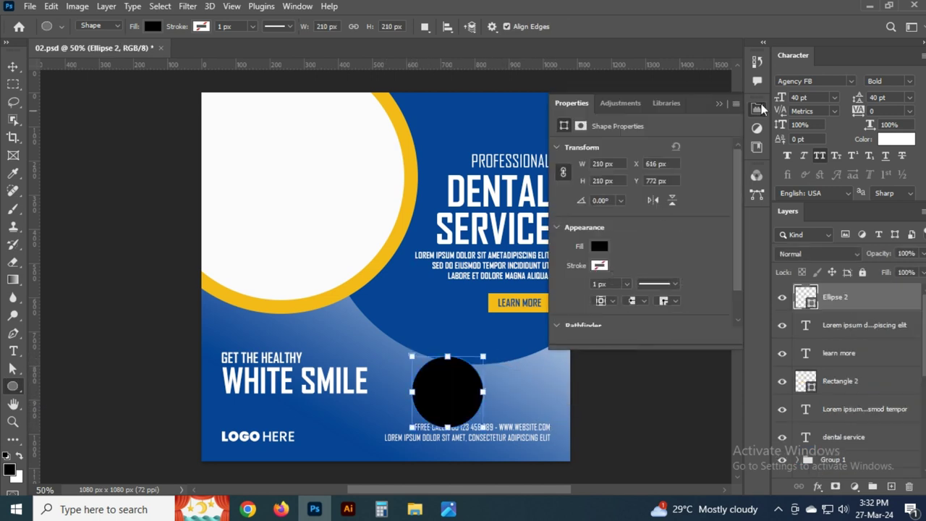
click(756, 108)
key(v)
drag(457, 397, 439, 359)
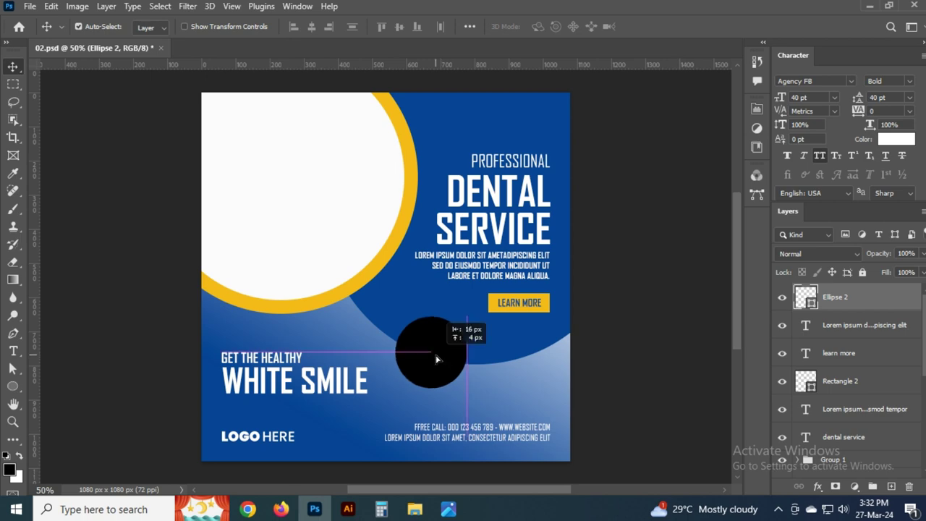
Fill the circle with the LEARN MORE button's yellow, after trying white and blue
double_click(807, 305)
click(495, 302)
key(Return)
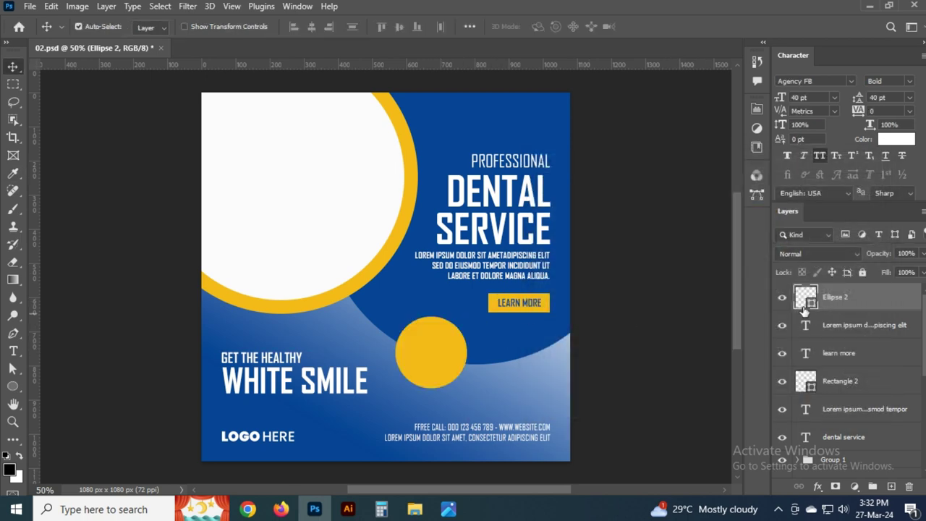
double_click(805, 302)
click(316, 152)
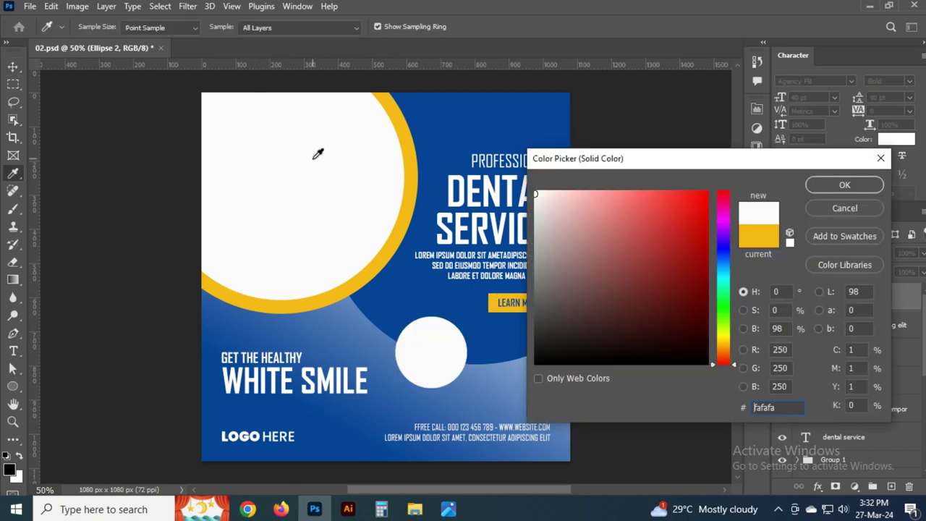
click(399, 285)
click(338, 337)
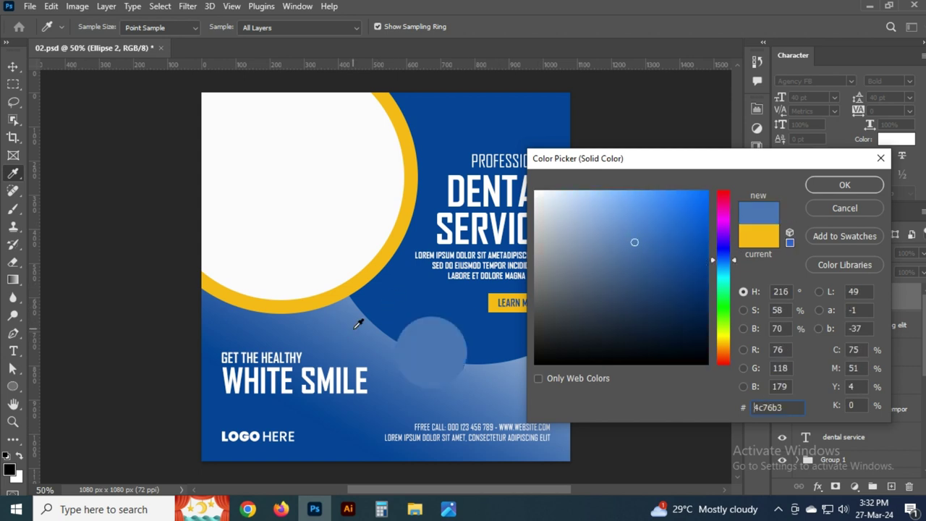
click(366, 419)
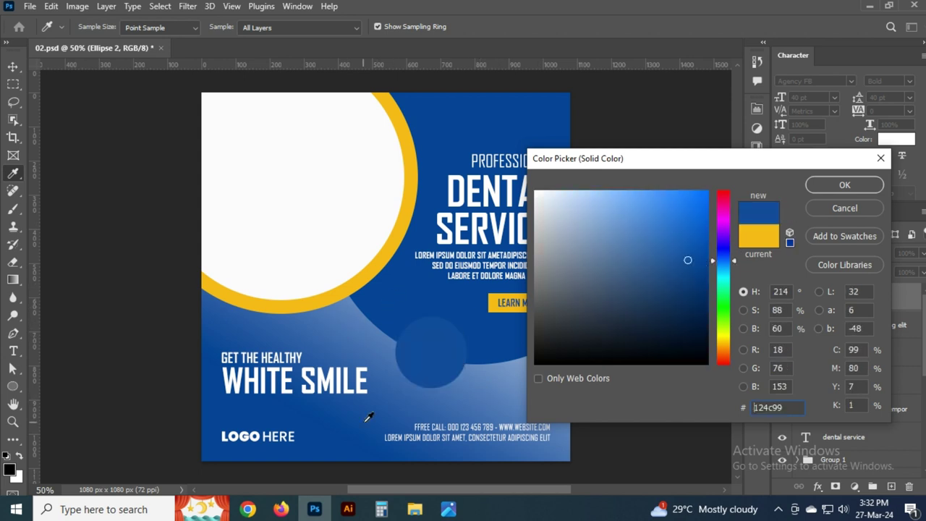
click(477, 399)
click(388, 147)
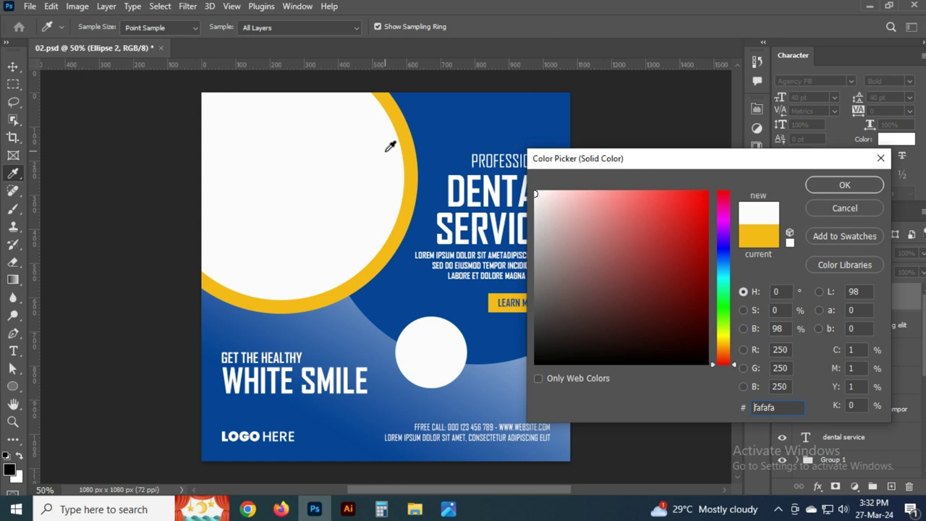
click(496, 305)
key(Return)
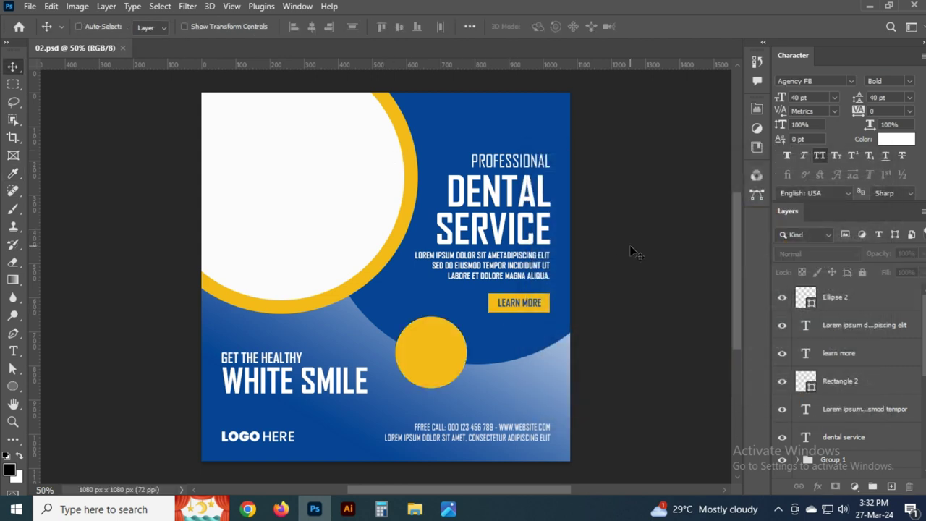
Duplicate the PROFESSIONAL heading and retype the copy as 60%
double_click(491, 159)
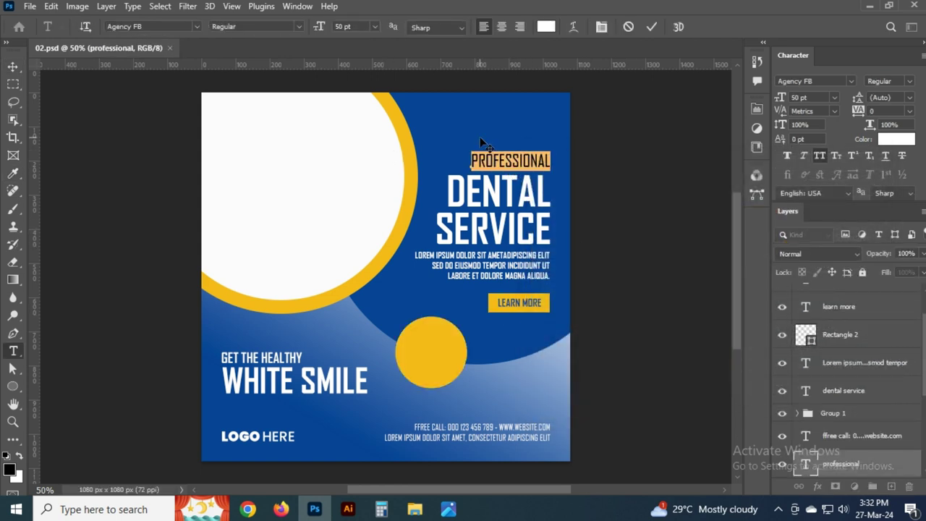
click(489, 153)
drag(499, 153, 456, 116)
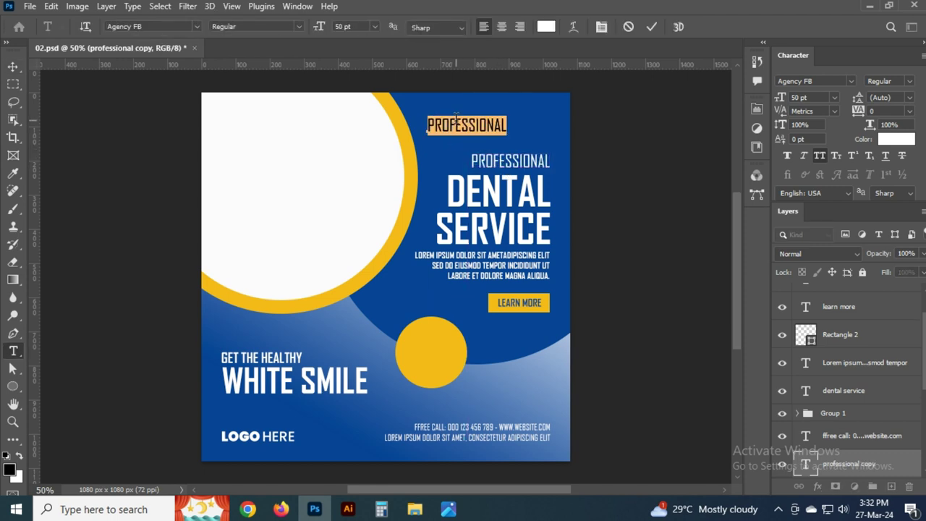
text(60)
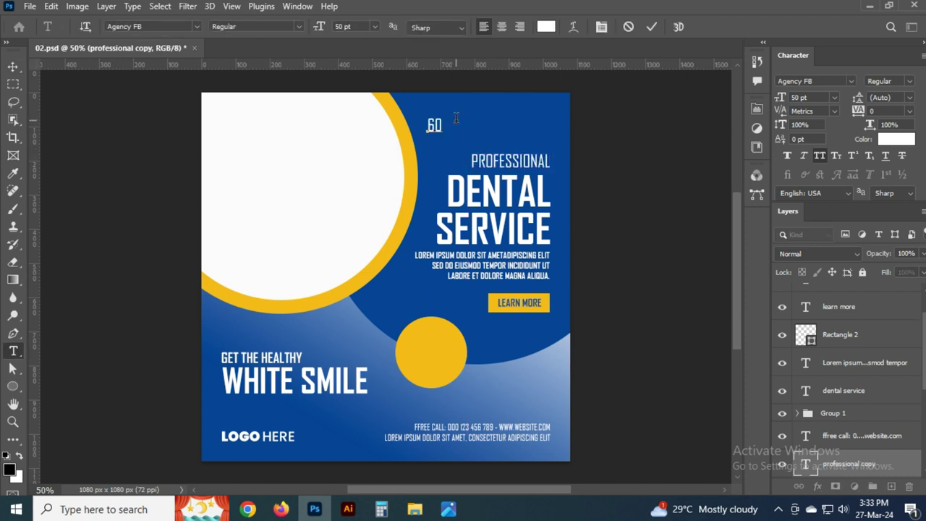
text(%)
key(ctrl+Return)
key(v)
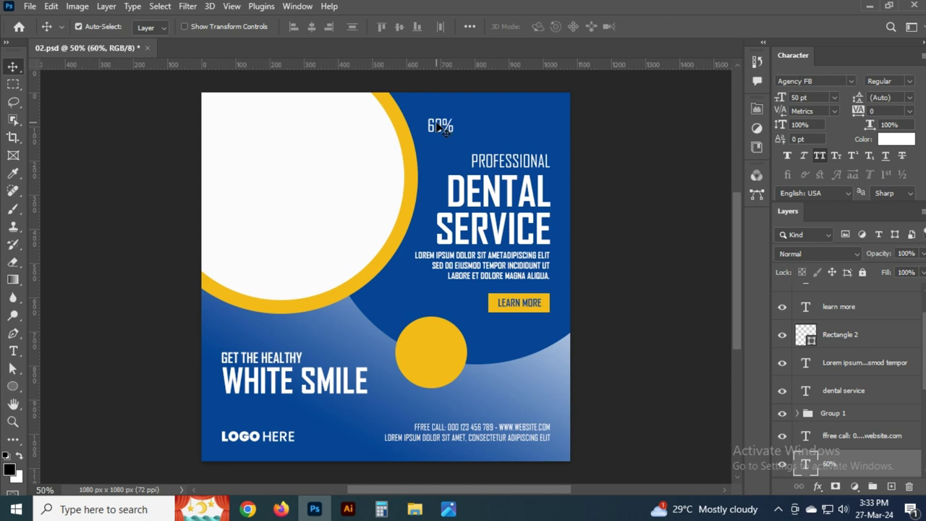
Duplicate the 60% text below itself and retype it as OFF
double_click(442, 146)
drag(440, 127, 434, 344)
text(off)
key(ctrl+Return)
key(v)
Colour the text dark blue sampled from the background and move OFF into the circle
click(895, 138)
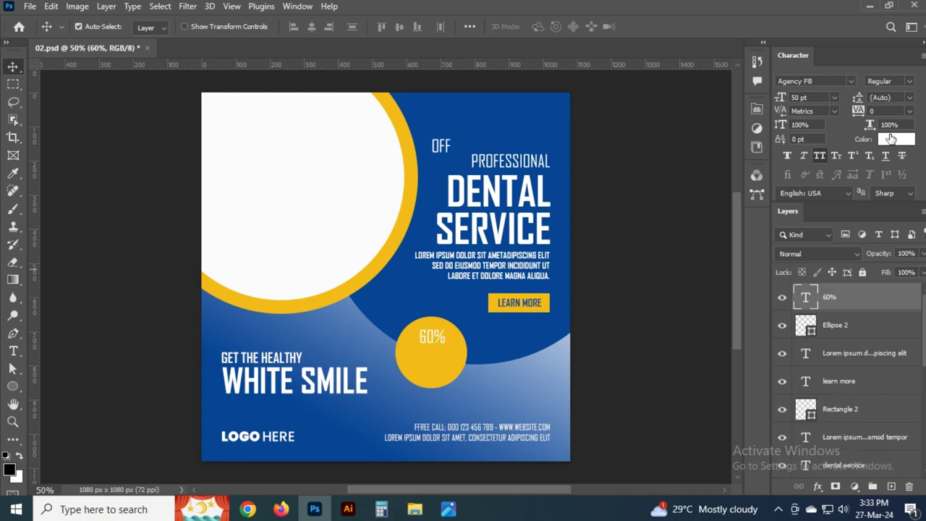
click(427, 300)
key(Return)
drag(426, 302, 425, 378)
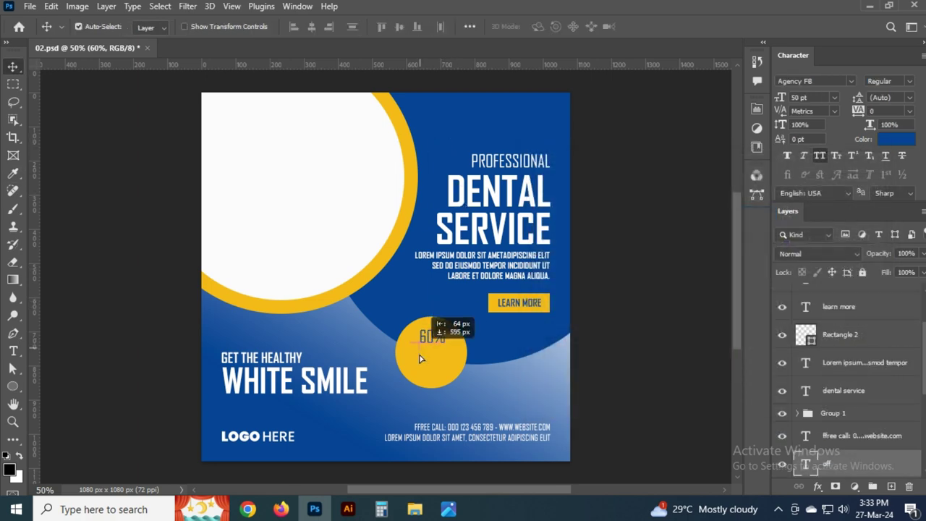
click(897, 139)
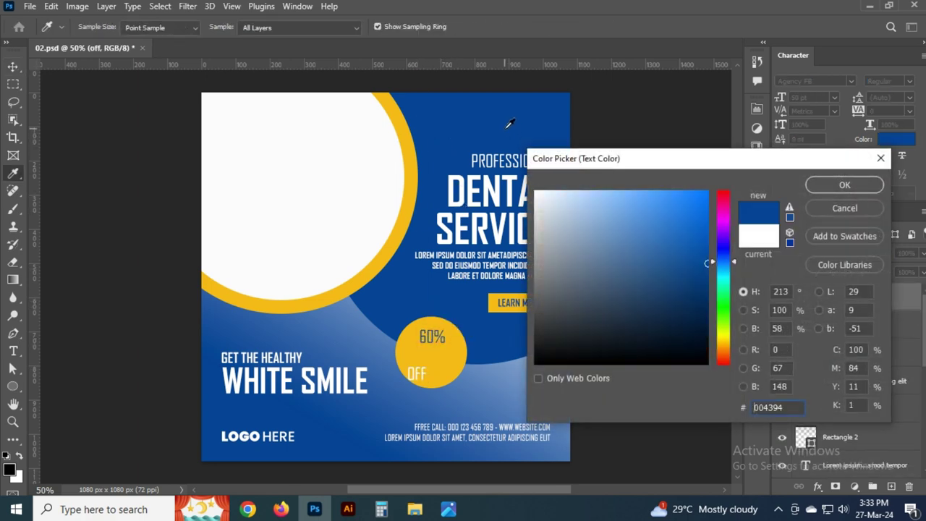
click(506, 128)
key(Return)
Set the 60% text to 100 pt Bold
click(433, 338)
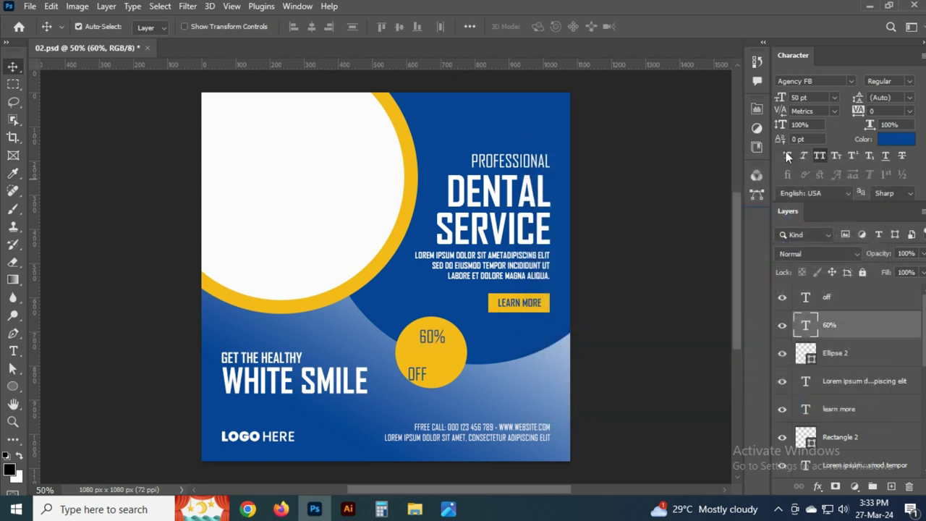
text(100)
key(Return)
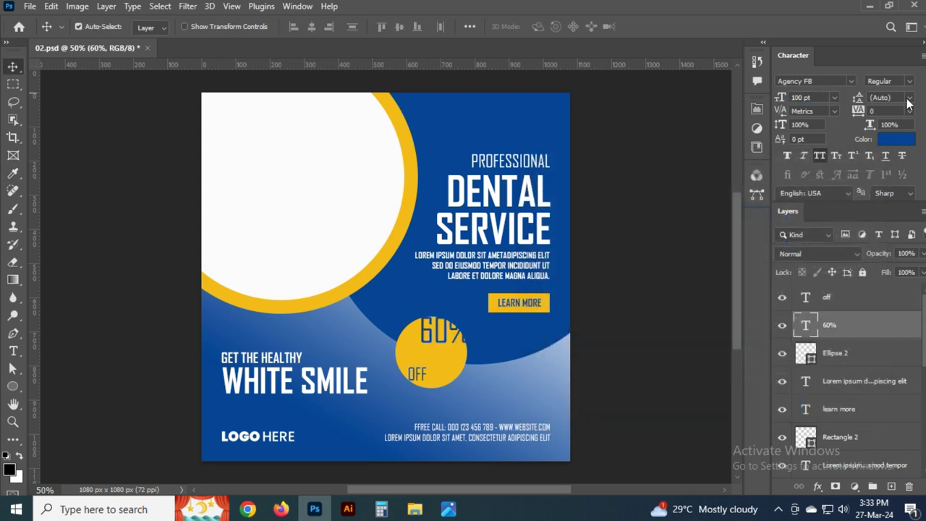
click(888, 81)
click(895, 105)
Centre 60% and OFF on the yellow circle, OFF just below 60%, and save
shift+click(410, 100)
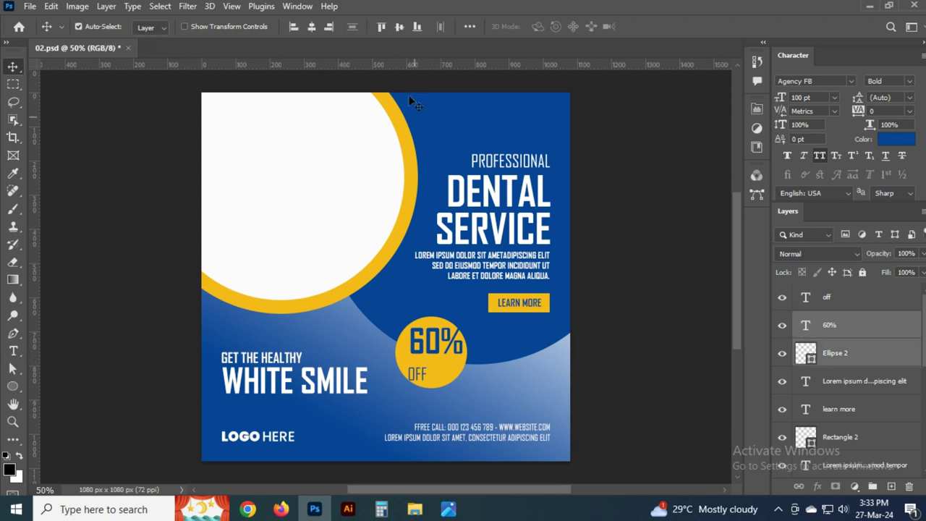
click(315, 26)
click(398, 26)
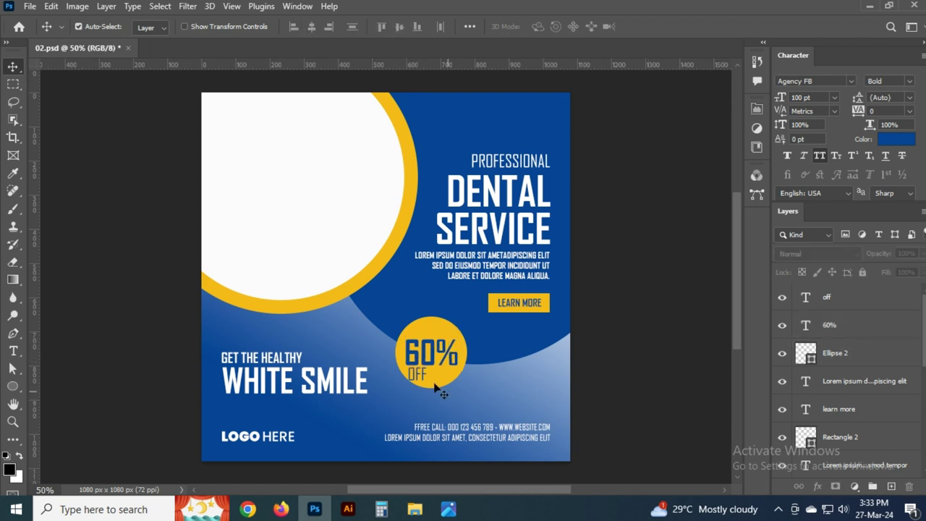
drag(417, 373, 436, 381)
shift+click(431, 332)
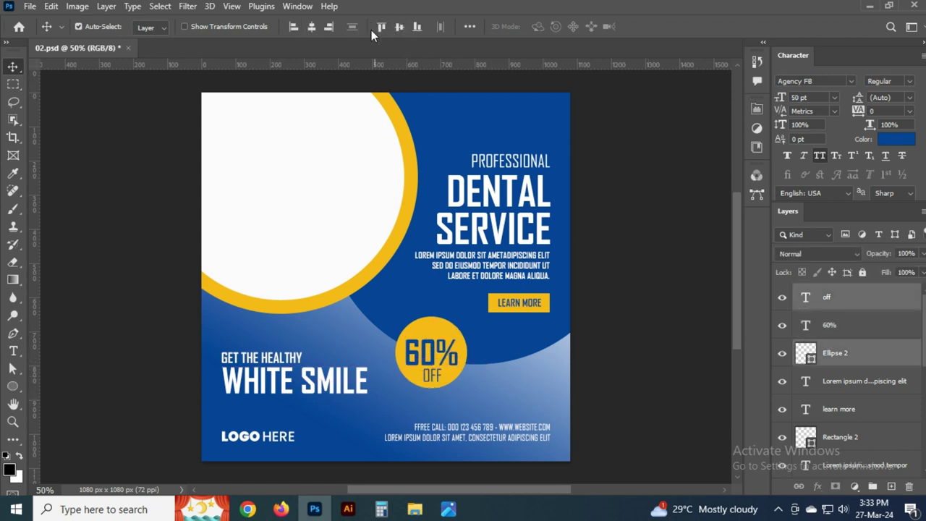
click(436, 378)
key(ctrl+s)
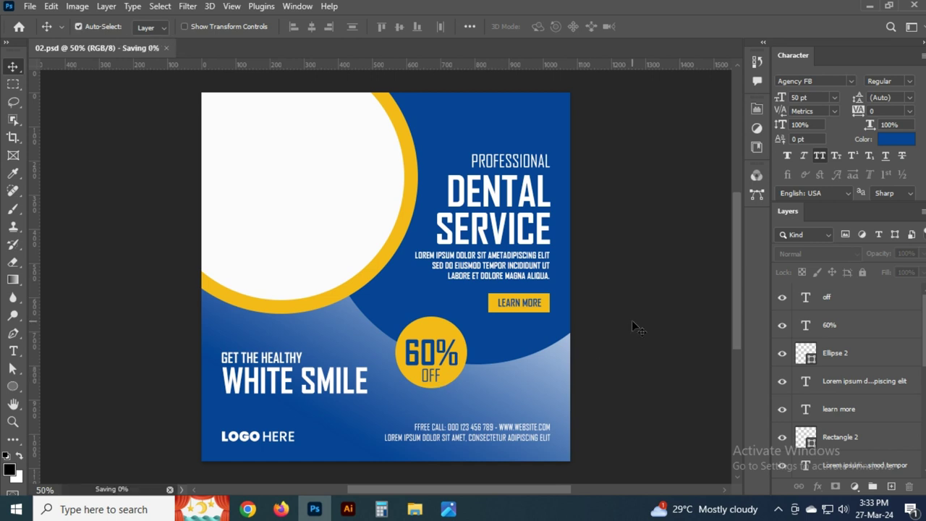
double_click(804, 353)
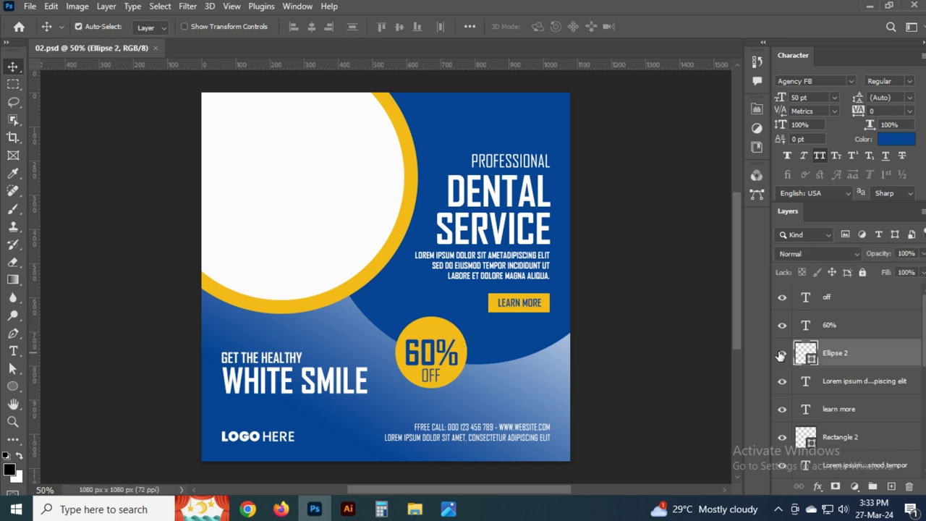
click(336, 148)
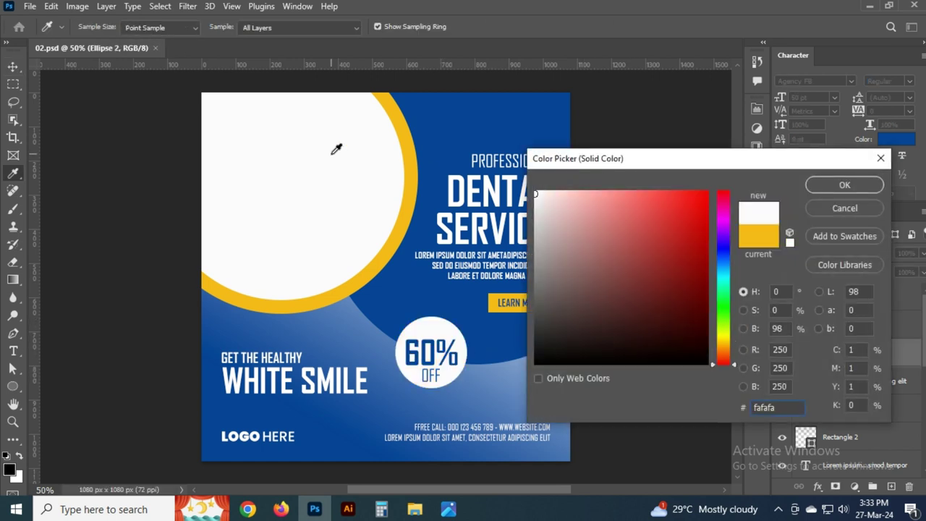
text(ffffff)
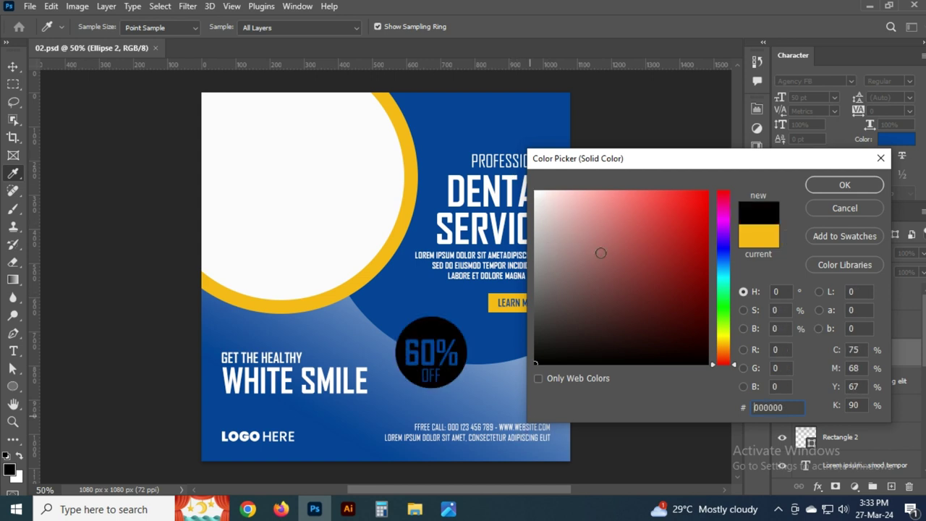
click(496, 304)
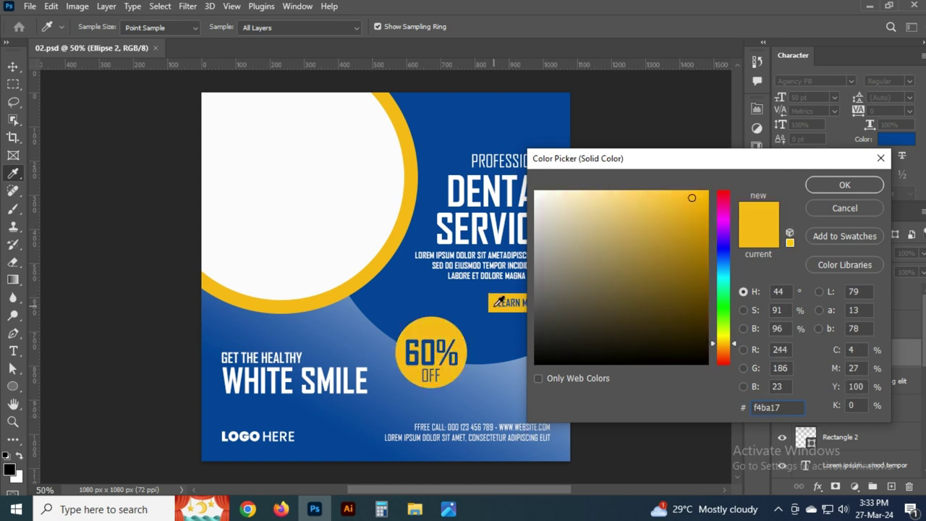
key(Return)
click(429, 371)
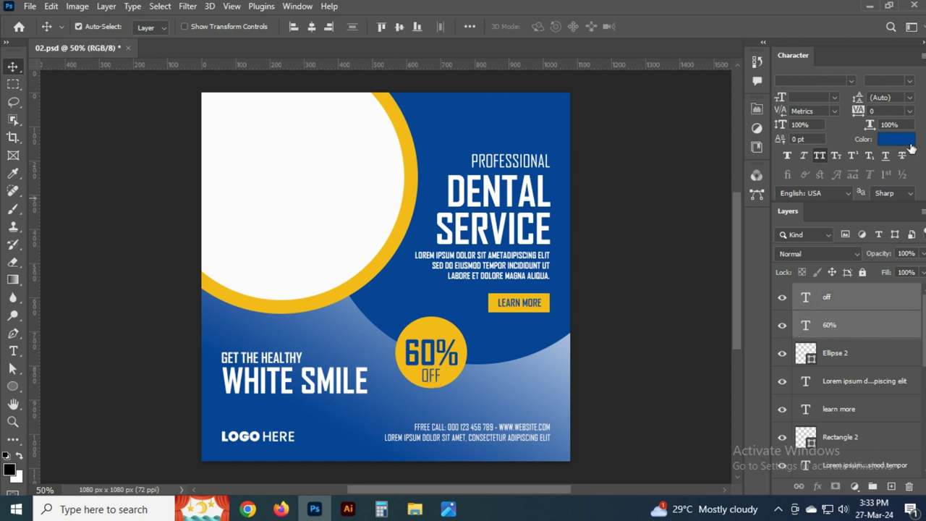
click(897, 139)
drag(567, 353, 509, 389)
drag(575, 239, 488, 149)
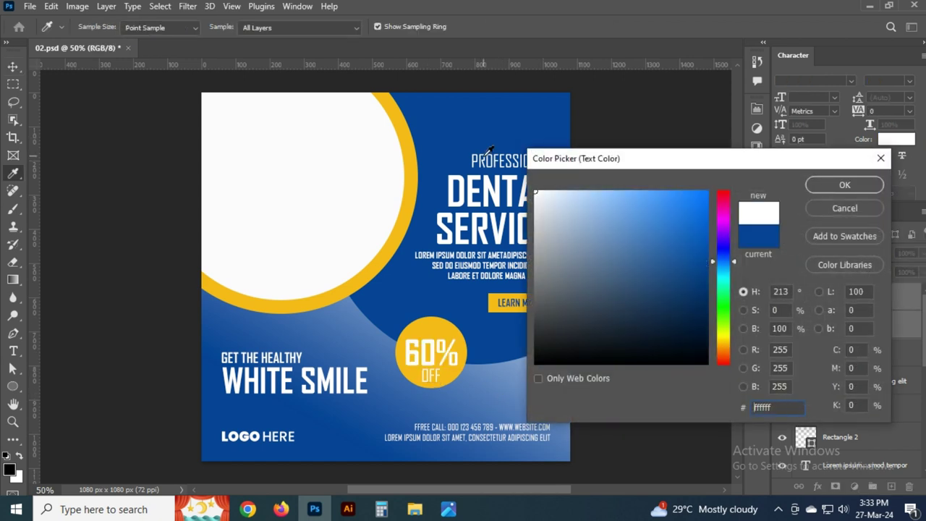
click(482, 391)
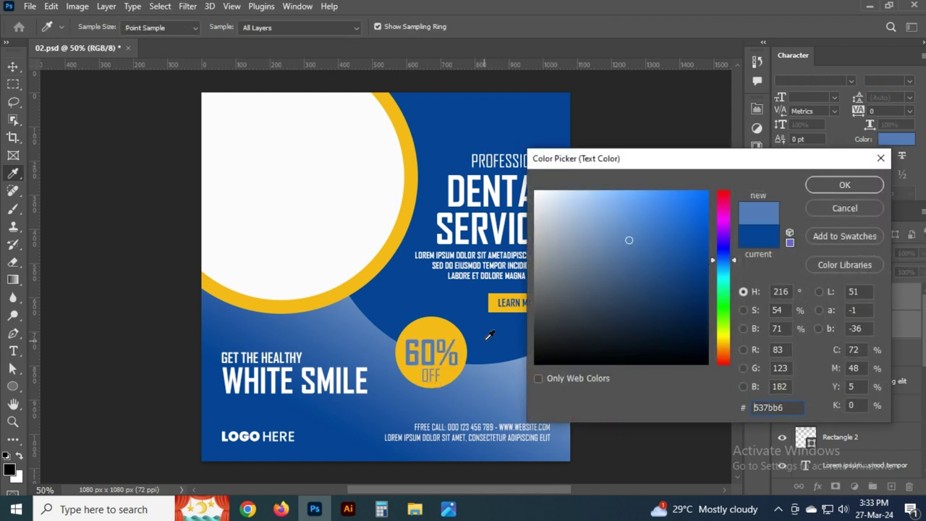
click(537, 193)
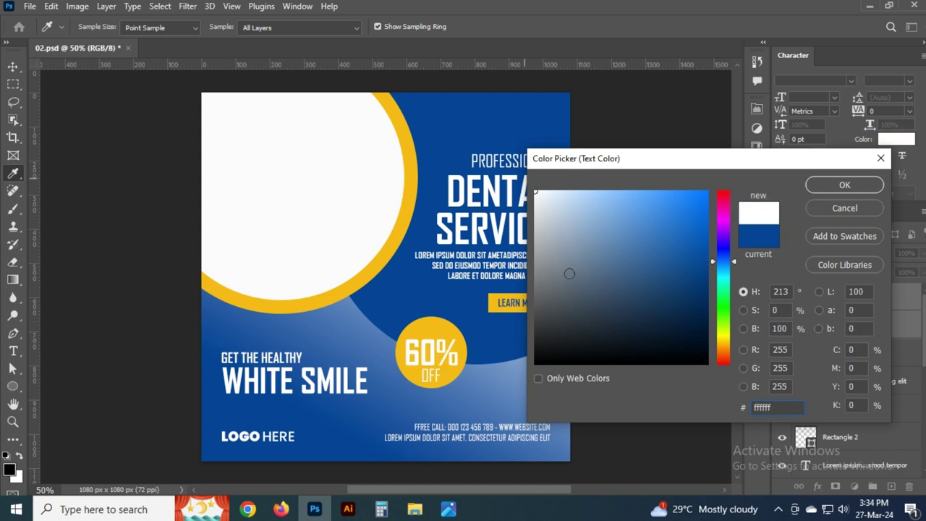
drag(570, 271, 528, 399)
click(127, 340)
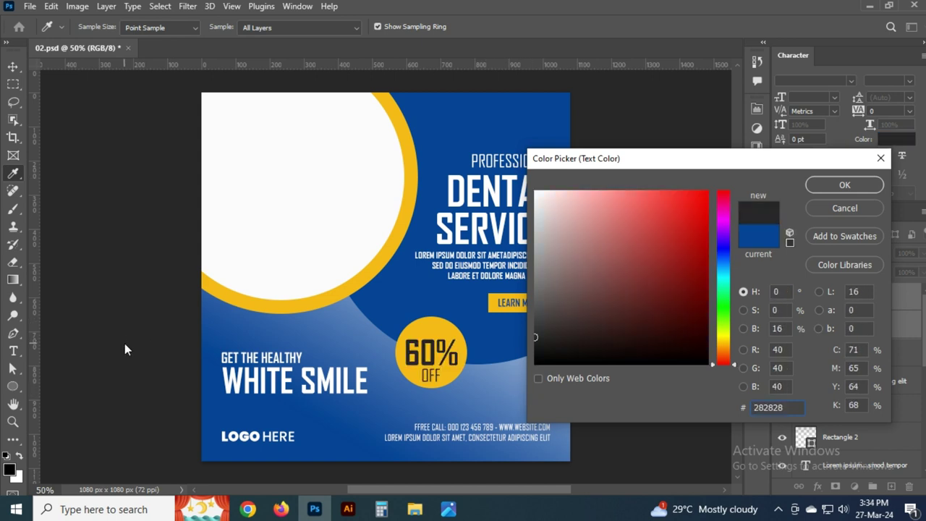
click(487, 348)
key(Return)
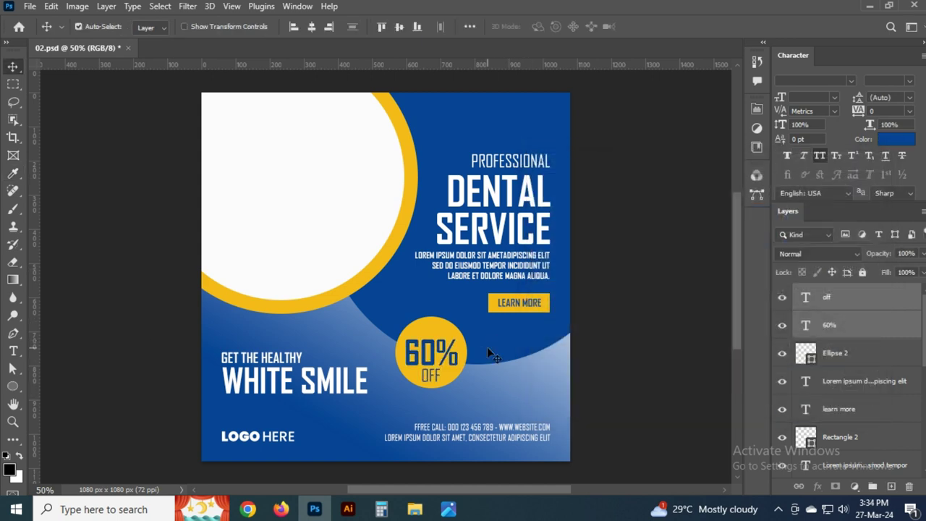
key(ctrl+s)
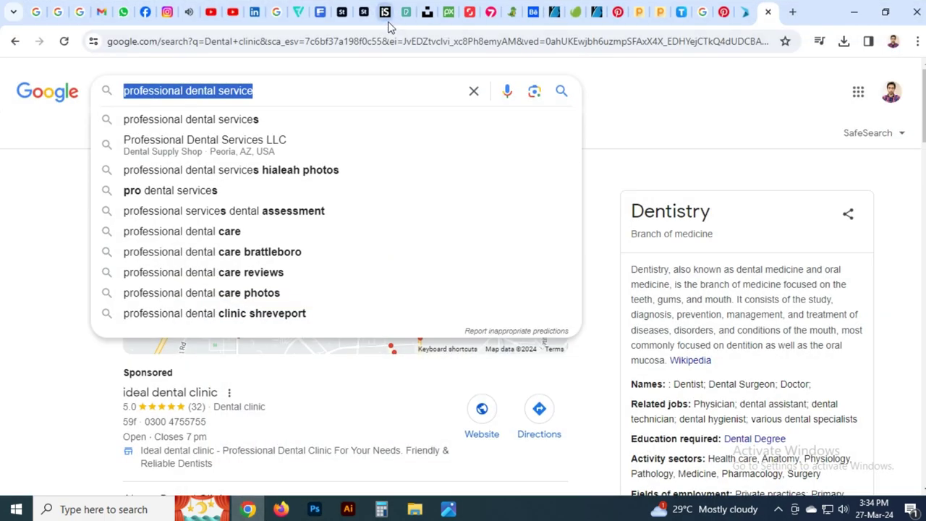
Rerun the 'dental' Adobe Stock search and open the Adobe Stock photo downloader
click(364, 9)
click(335, 245)
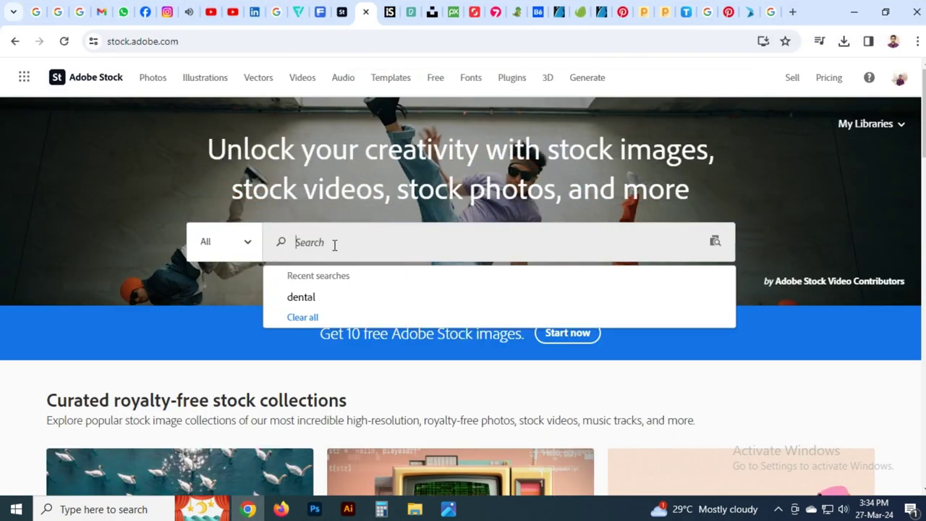
click(312, 298)
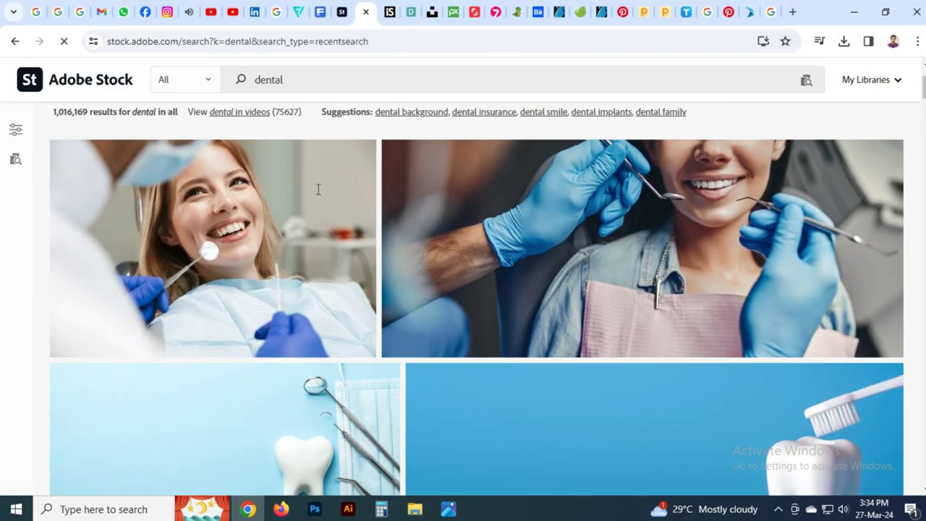
click(526, 14)
scroll(494, 271, down, 4)
scroll(436, 252, down, 5)
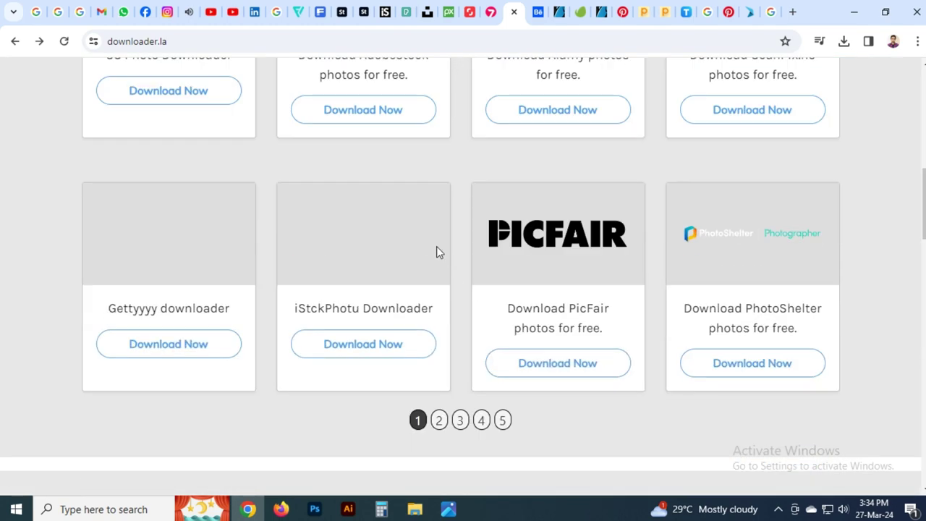
click(359, 116)
Browse the dental results and save the dentist-examining-teeth photo to the library
click(364, 12)
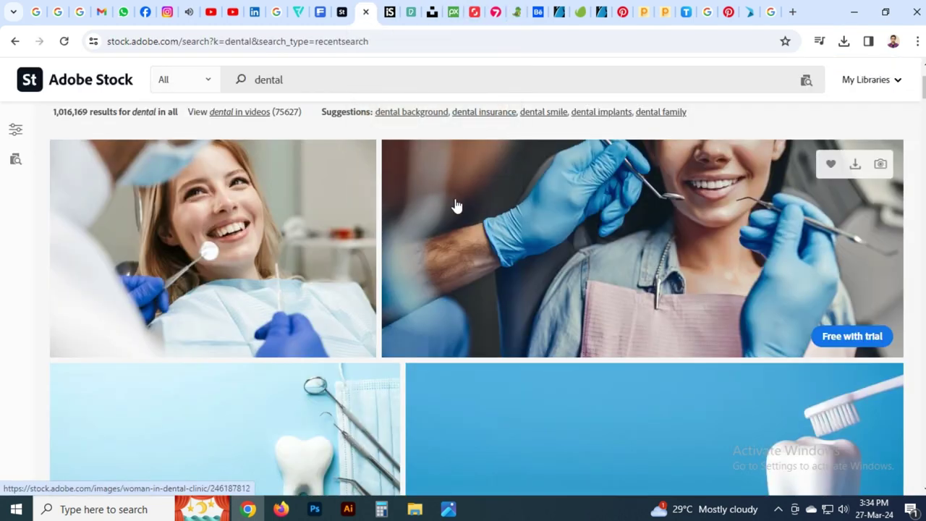
scroll(444, 215, down, 3)
scroll(443, 215, down, 2)
scroll(394, 172, down, 3)
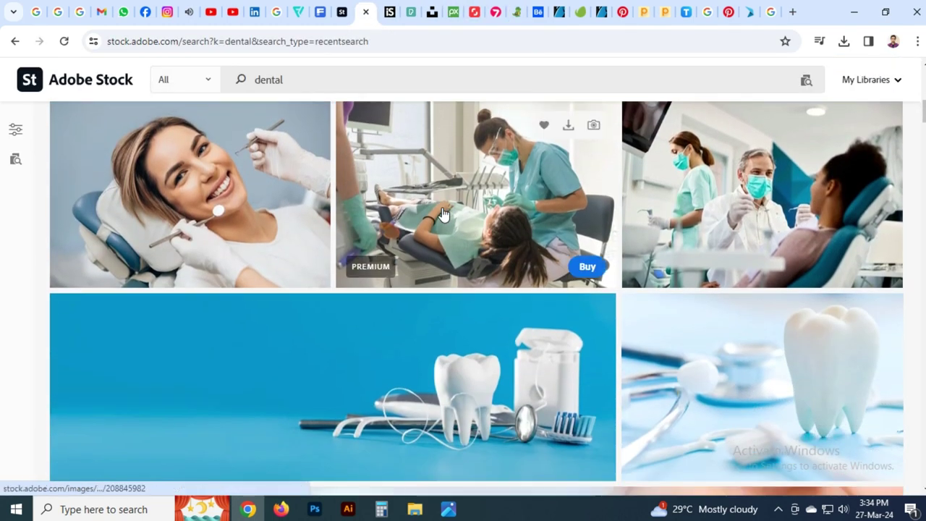
scroll(394, 172, down, 2)
scroll(394, 171, up, 5)
scroll(394, 171, down, 1)
scroll(394, 171, down, 2)
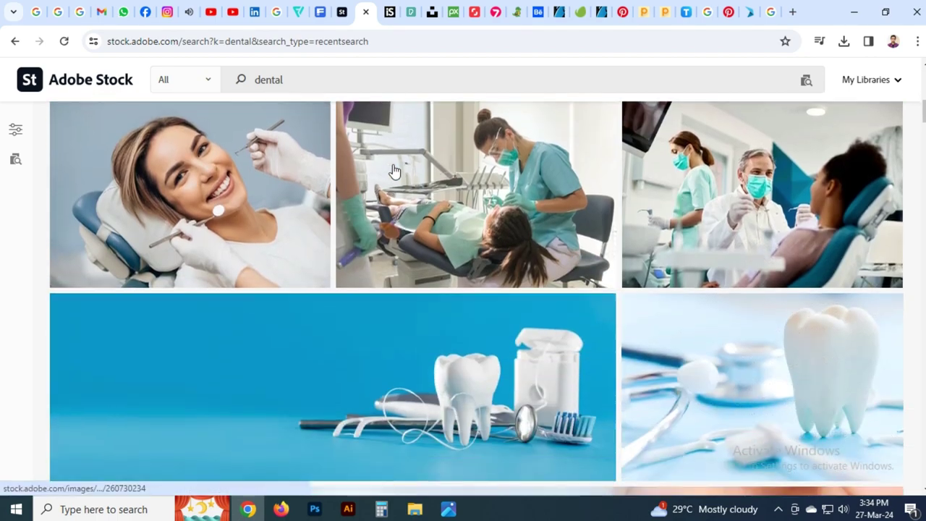
scroll(394, 172, down, 3)
scroll(394, 171, down, 1)
scroll(394, 172, down, 2)
scroll(394, 171, down, 2)
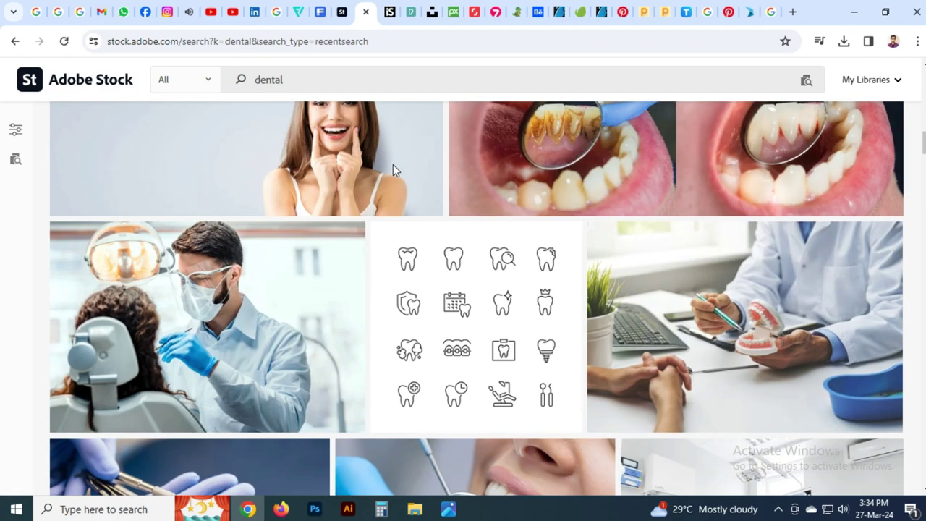
scroll(394, 172, down, 2)
scroll(453, 207, down, 2)
scroll(453, 207, down, 1)
scroll(452, 207, down, 1)
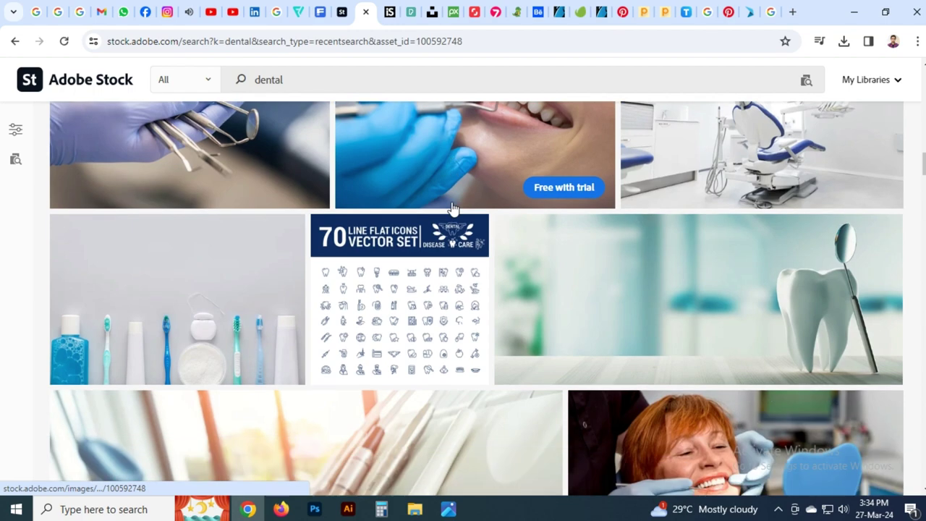
scroll(451, 209, down, 3)
scroll(451, 209, up, 3)
scroll(452, 209, up, 3)
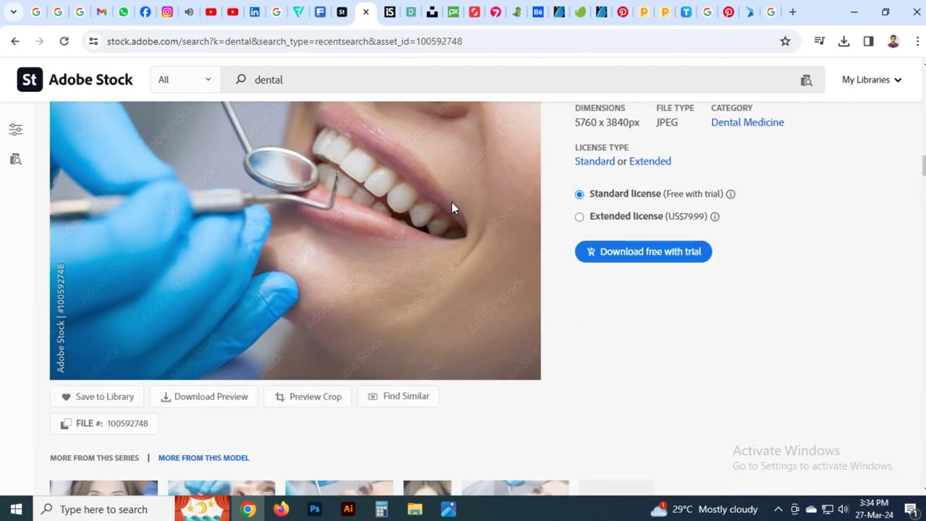
scroll(451, 209, up, 1)
click(116, 465)
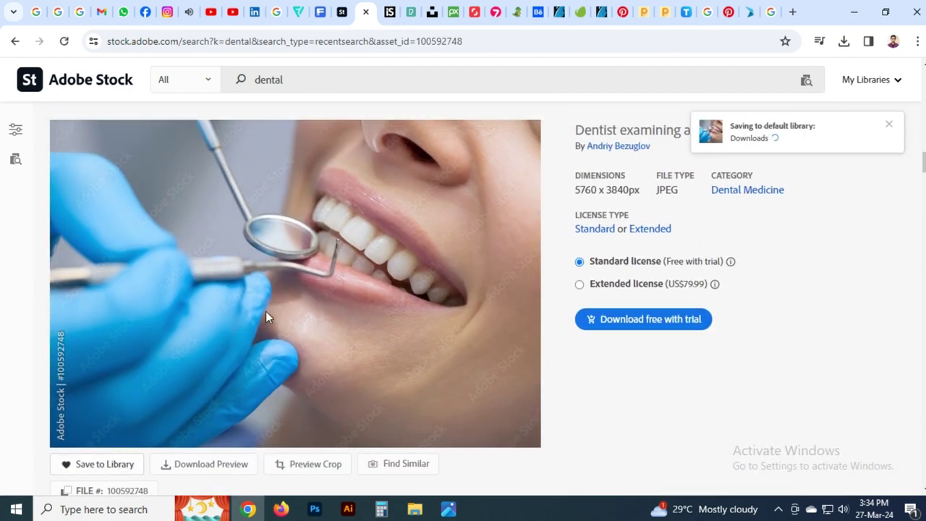
Open the dentist photo's detail page and copy its URL for the downloader
scroll(506, 213, down, 1)
scroll(506, 212, down, 1)
click(134, 358)
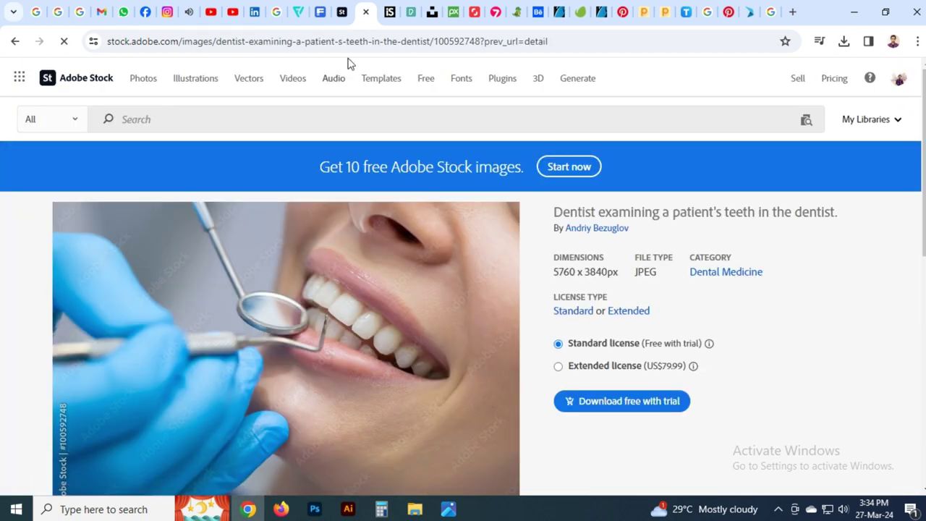
click(357, 36)
click(514, 13)
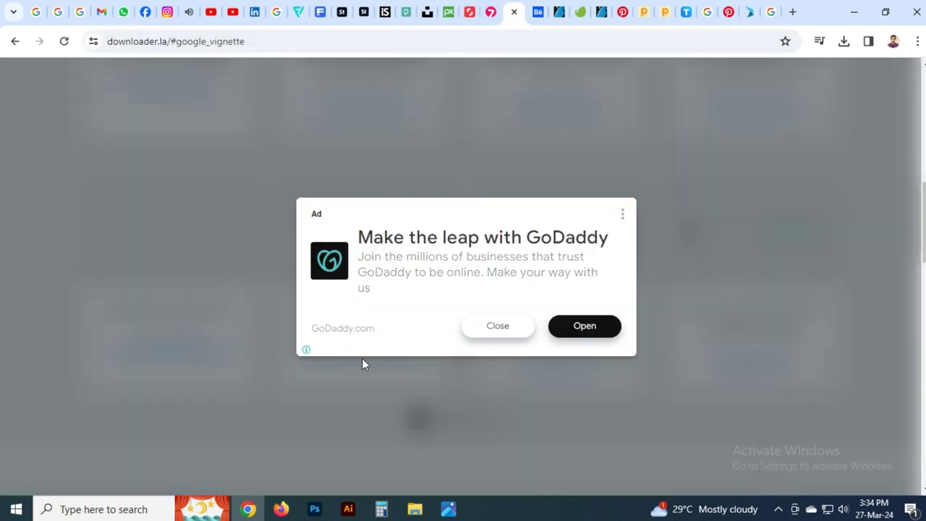
Paste the Adobe Stock link into downloader.la and fetch the dentist photo
click(502, 331)
scroll(405, 253, down, 3)
click(403, 181)
text(https://stock.adobe.com/images/dentist-examining-a-patient-s-teeth-in-the-dentist/100592748?prev_url=detail)
click(449, 336)
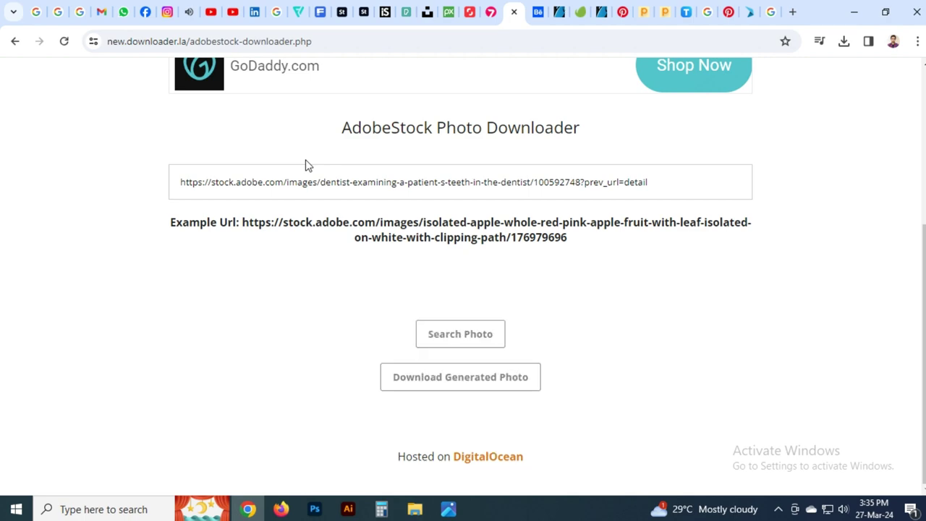
click(458, 377)
Copy the fetched dentist image and paste it into the dental flyer as Layer 1
click(498, 332)
scroll(499, 303, down, 5)
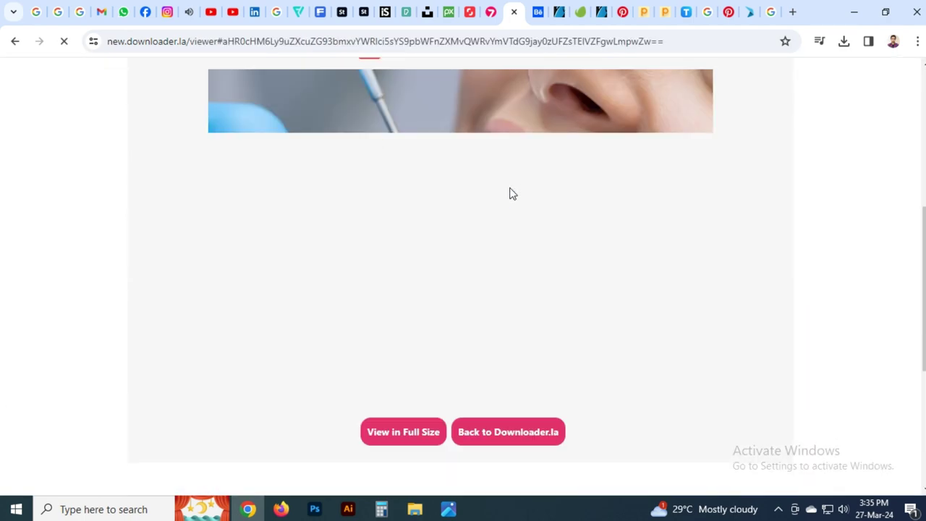
right_click(509, 193)
click(565, 391)
scroll(514, 239, up, 3)
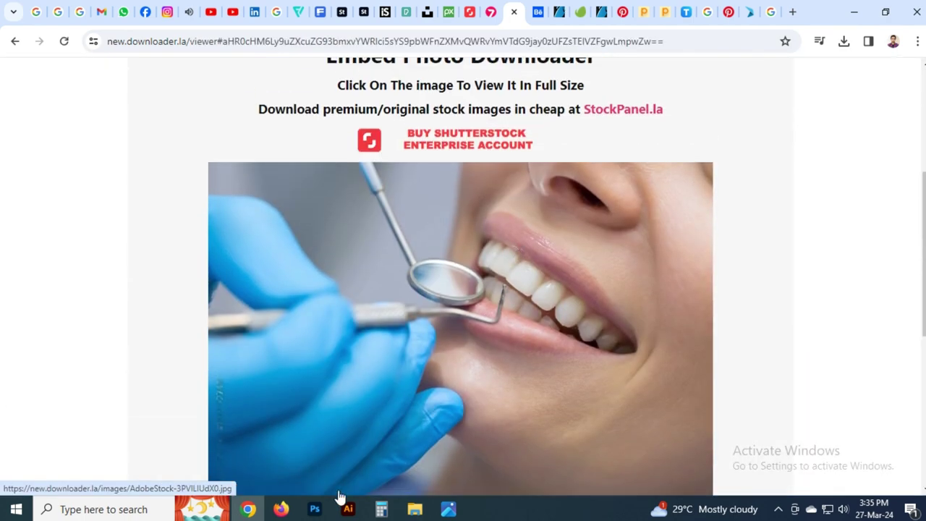
click(314, 509)
key(ctrl+v)
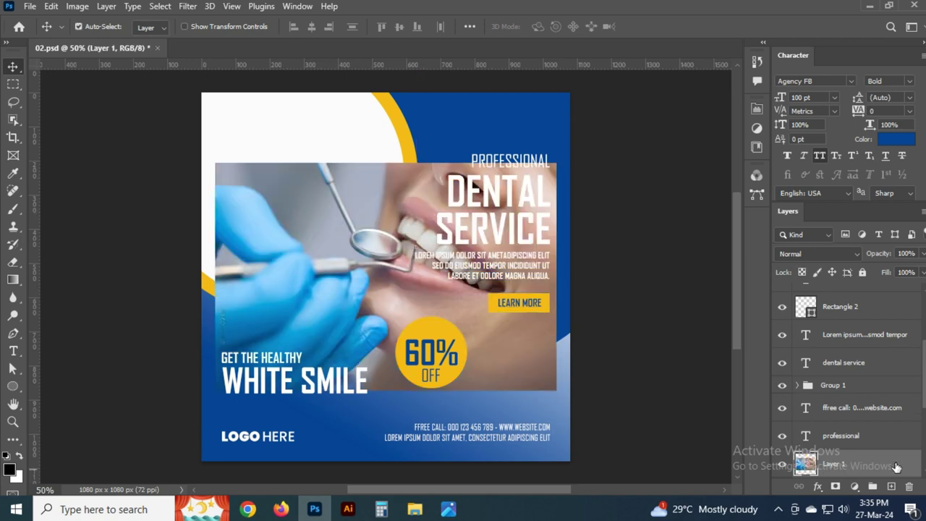
Convert the photo layer to a Smart Object and flip it horizontally
right_click(896, 467)
click(815, 206)
key(ctrl+t)
right_click(318, 319)
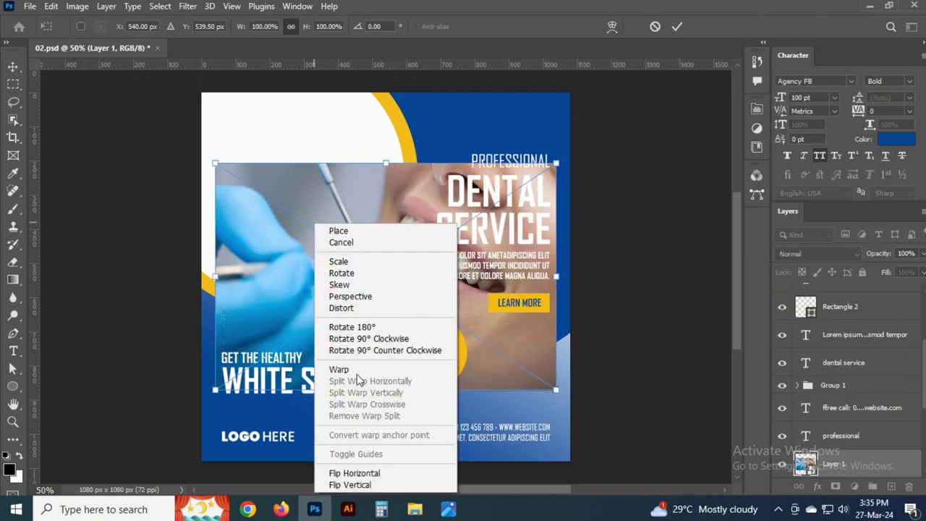
click(340, 473)
key(Return)
Centre the photo at the canvas top and clip it into the yellow-ringed circle
key(ctrl+a)
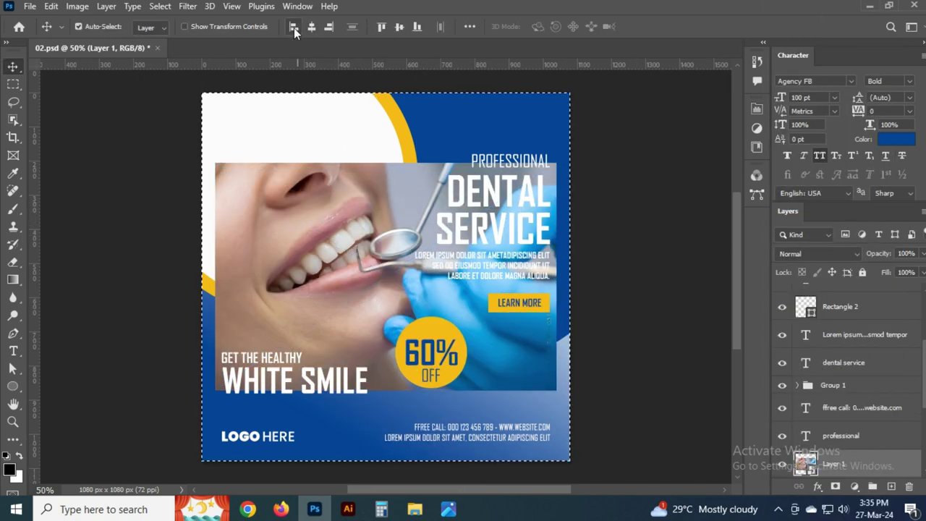
click(311, 26)
click(381, 26)
key(ctrl+d)
key(ctrl+alt+g)
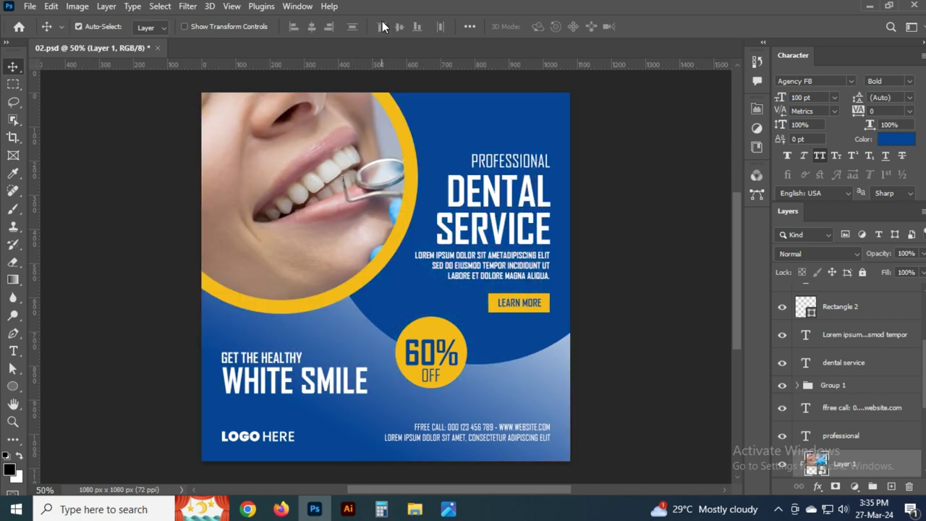
Scale the photo to about 93% and realign it within the circle
key(ctrl+t)
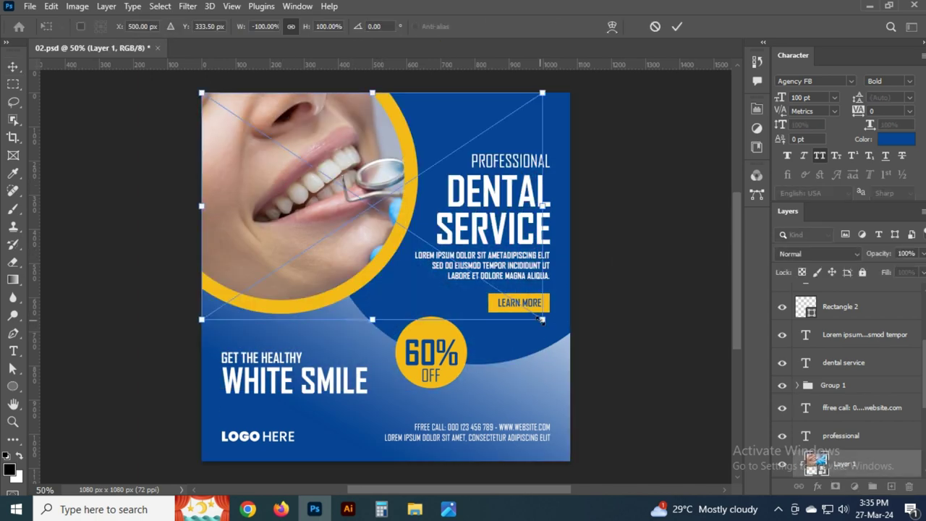
drag(541, 319, 516, 303)
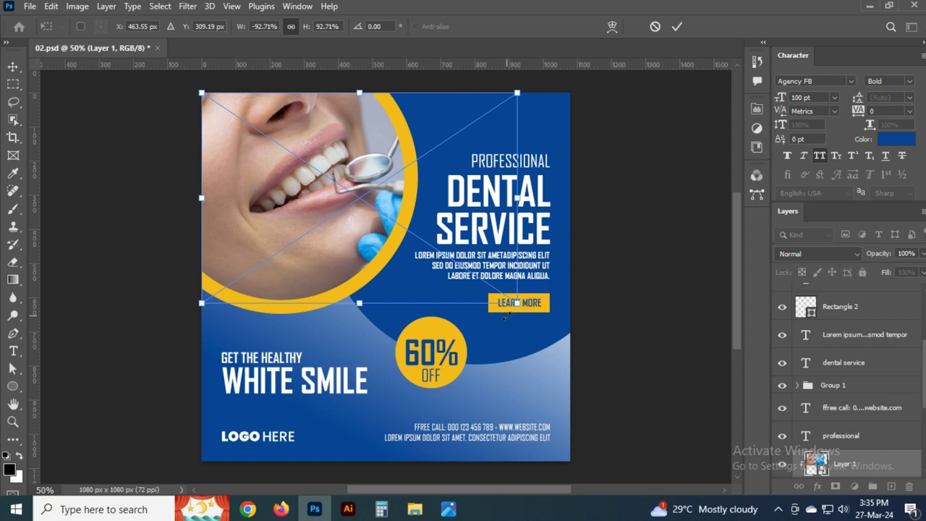
key(Return)
drag(509, 322, 478, 322)
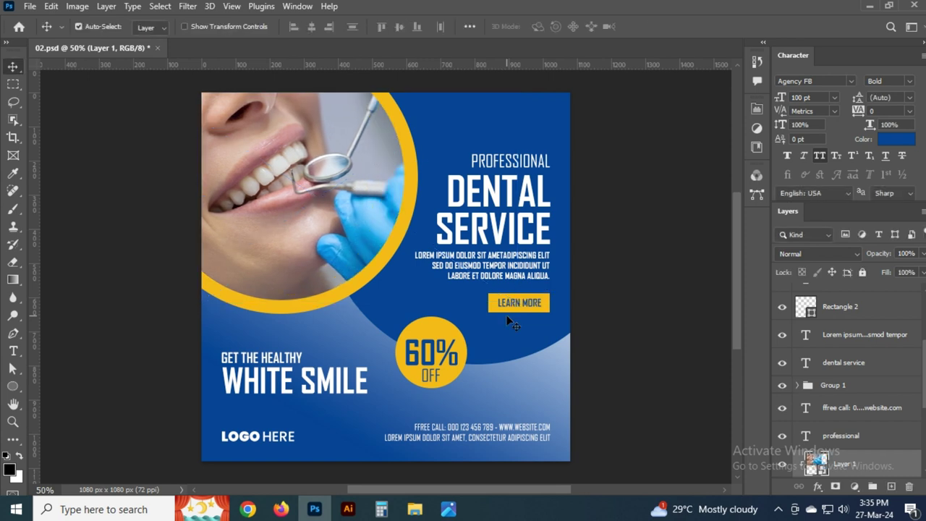
key(ctrl+a)
click(295, 34)
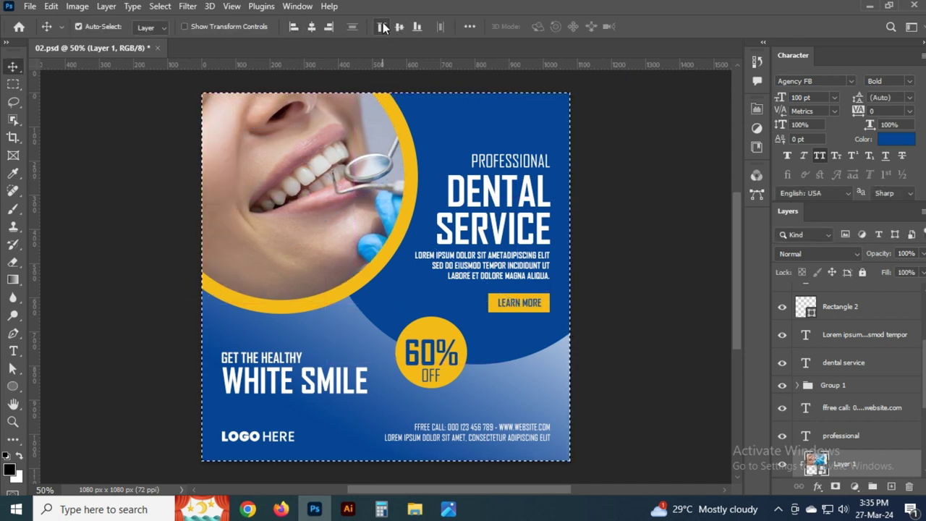
click(382, 26)
key(ctrl+d)
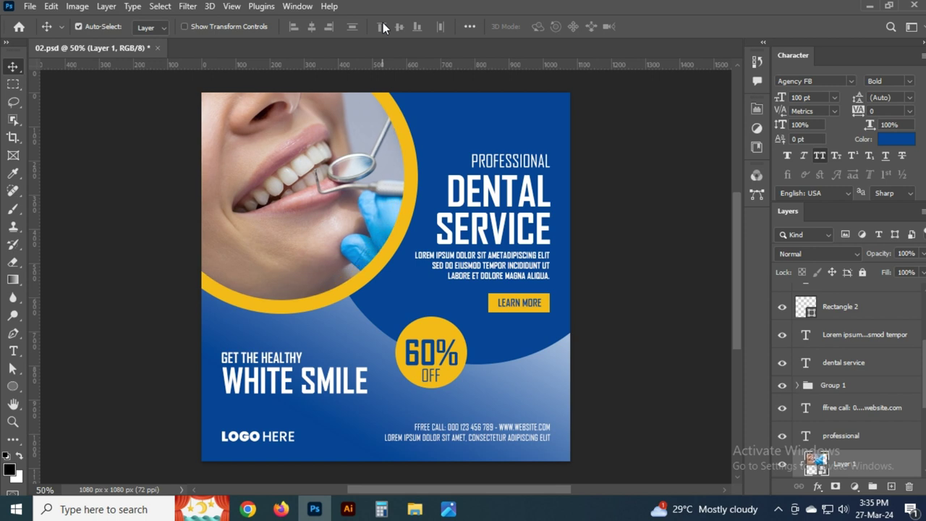
click(382, 23)
click(620, 183)
Save the flyer and export it via Save for Web as 02.gif in the Png folder
key(ctrl+s)
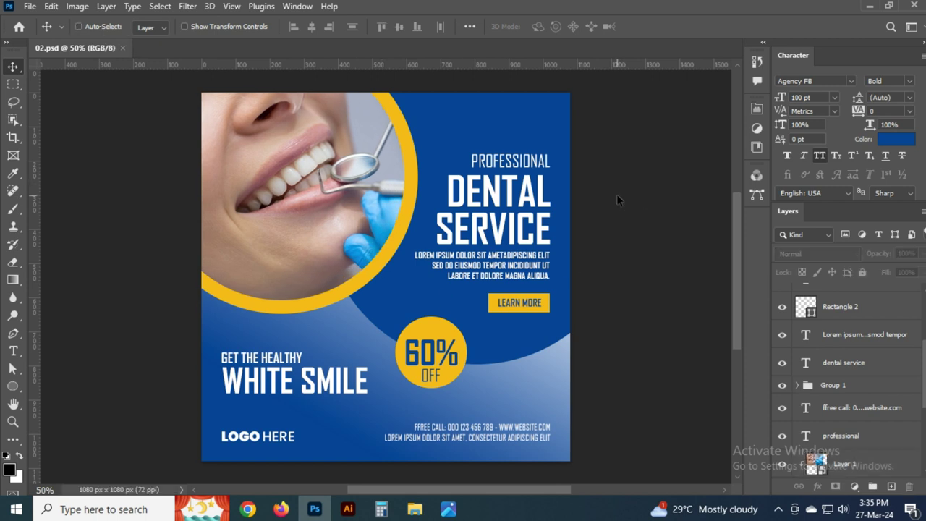
key(ctrl+alt+shift+s)
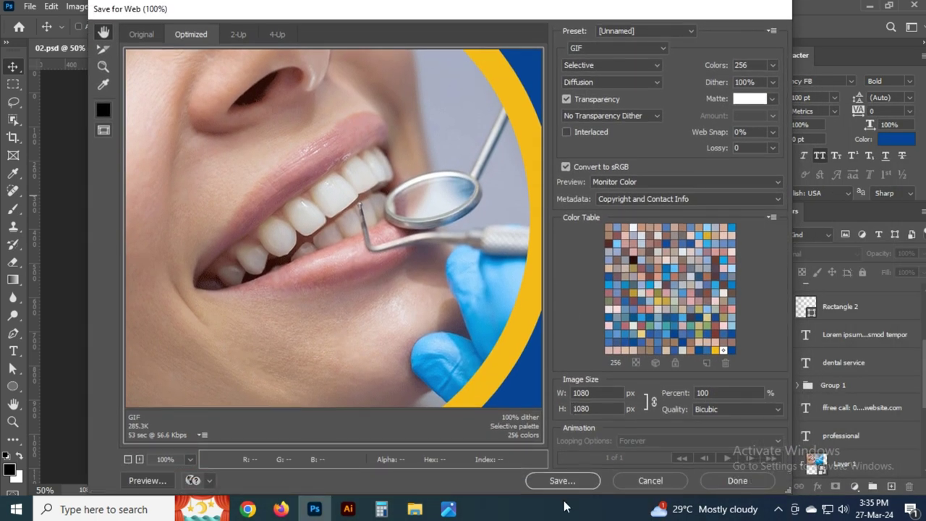
click(562, 480)
click(371, 53)
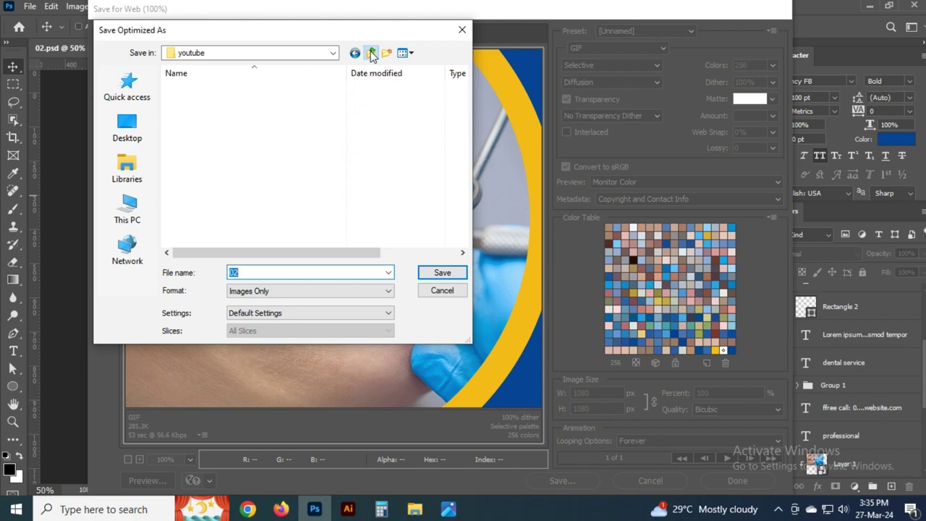
click(210, 116)
double_click(210, 116)
double_click(207, 88)
click(458, 273)
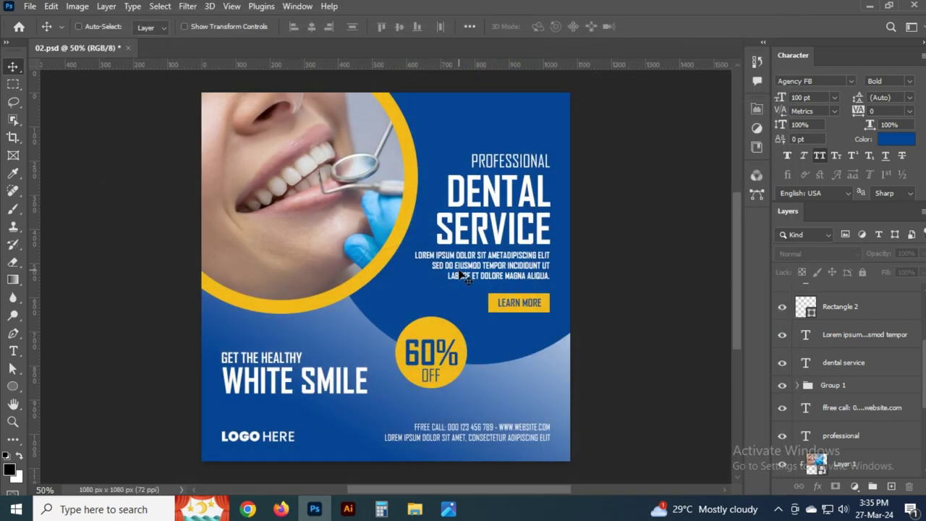
Open 02.gif from the 02- Dental clinic Png folder and view it maximized
click(414, 509)
double_click(301, 103)
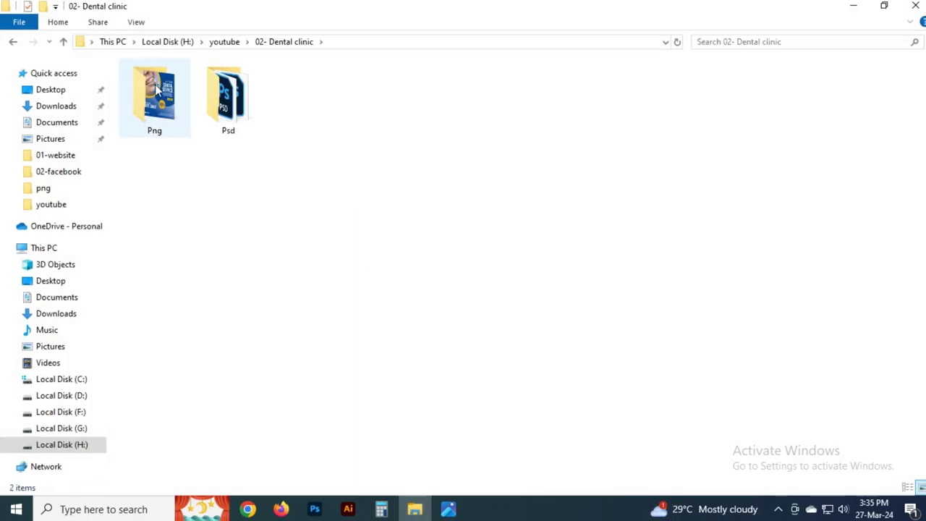
double_click(154, 90)
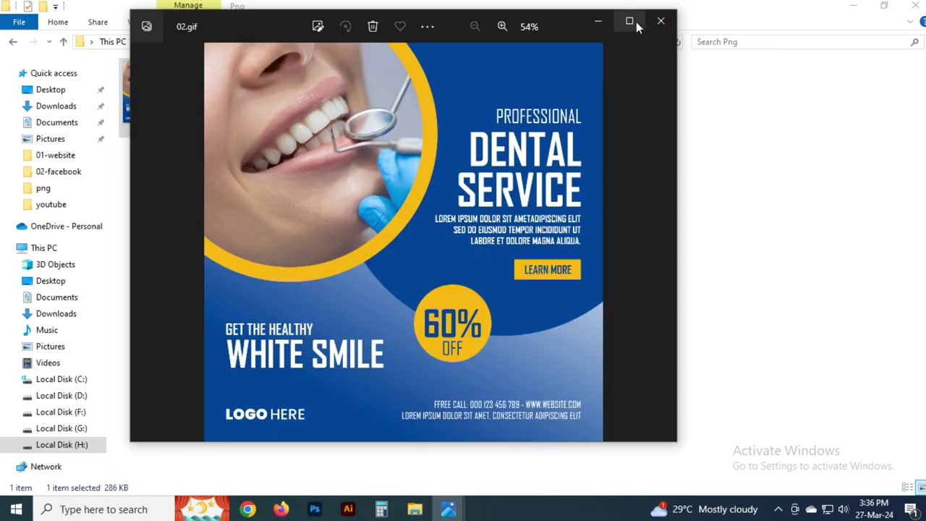
click(636, 22)
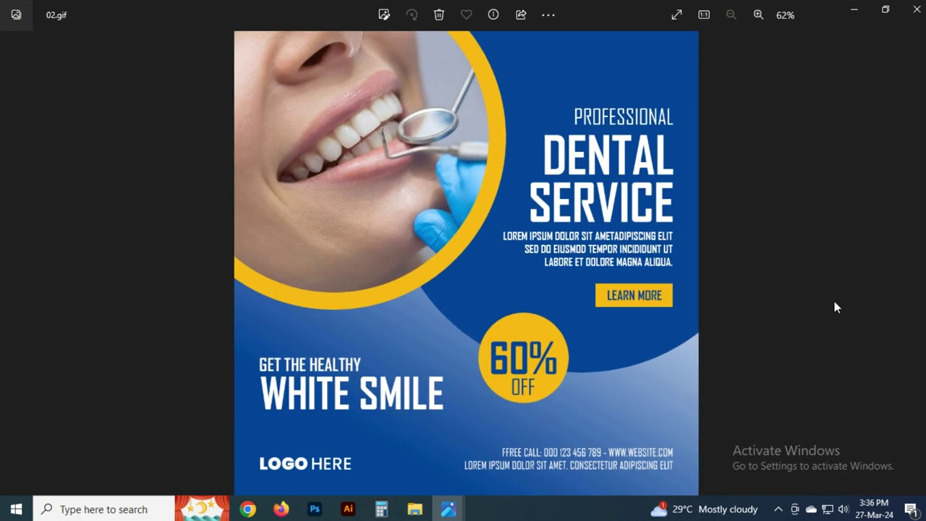